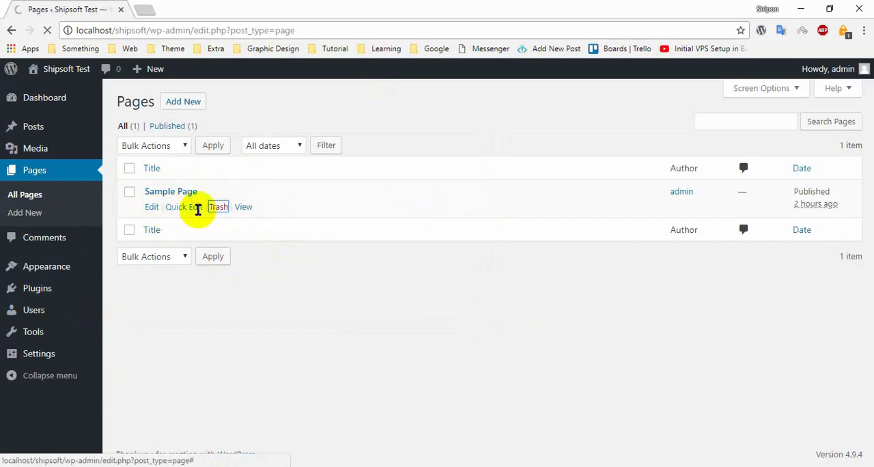
- Move the Sample Page to the trash and empty the pages trash to delete it permanently
click(218, 207)
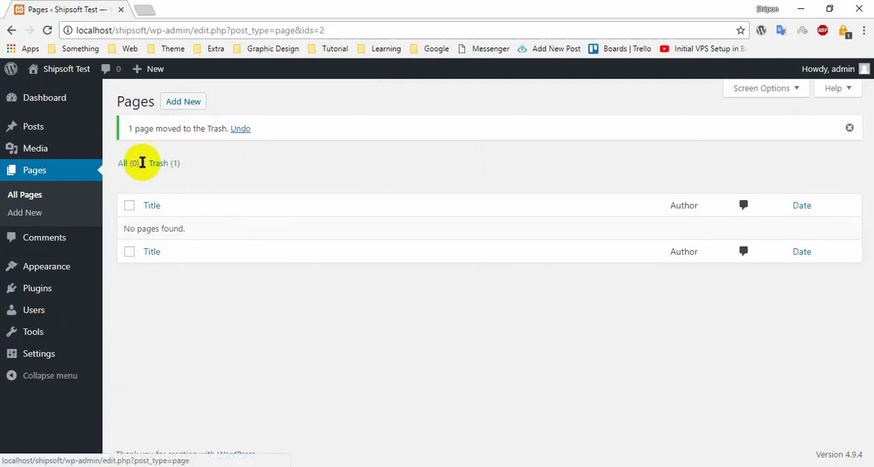
click(174, 168)
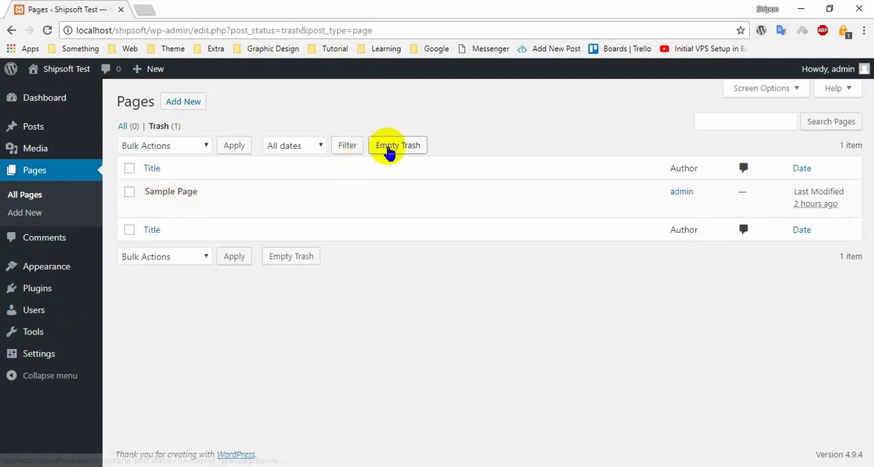
click(391, 147)
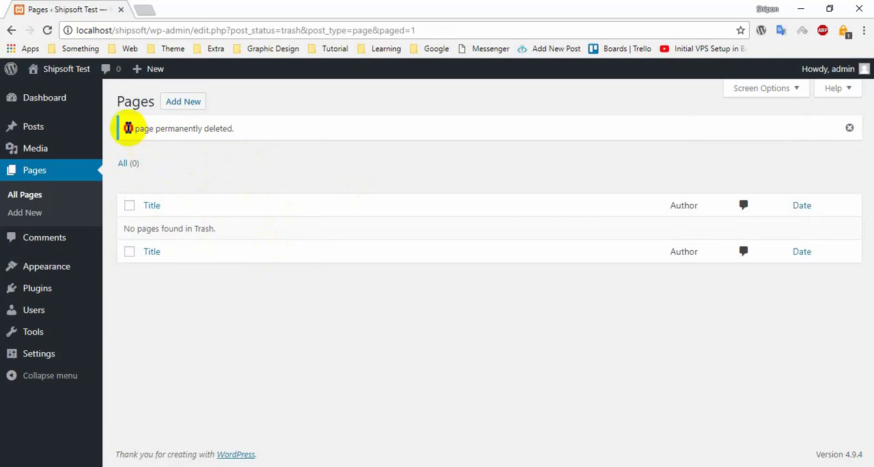
drag(129, 129, 314, 121)
click(261, 184)
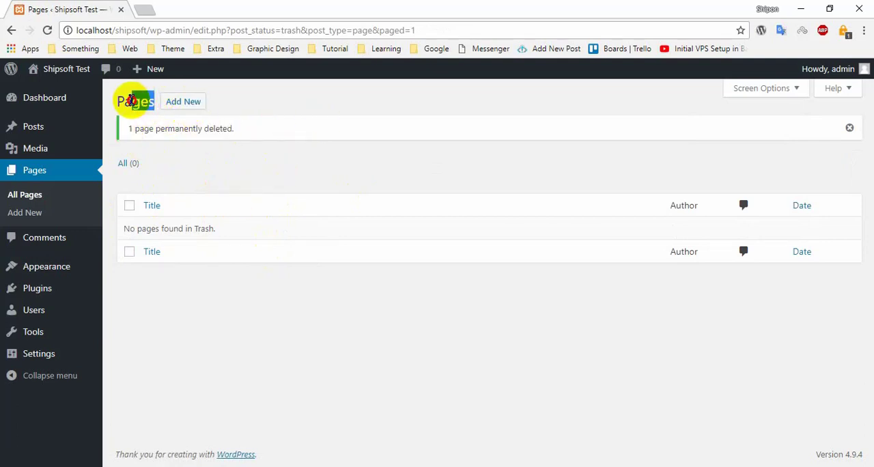
drag(131, 100, 117, 99)
click(144, 132)
- Open the Shipsoft Test live site in a separate tab and look through its homepage content and sidebar
mouse_move(71, 74)
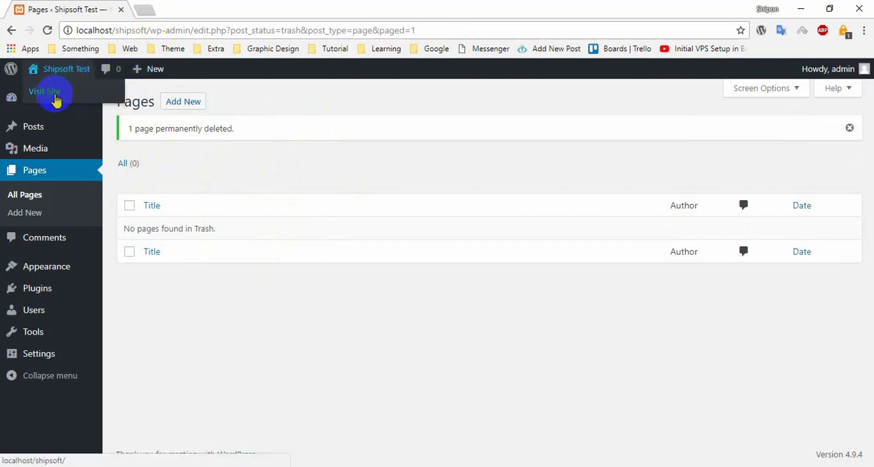
ctrl+click(56, 97)
click(225, 151)
key(ctrl+Tab)
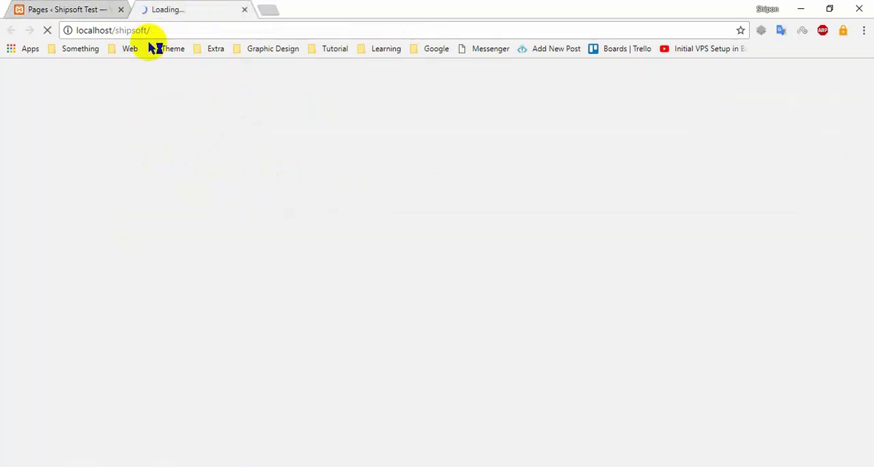
click(88, 2)
click(139, 2)
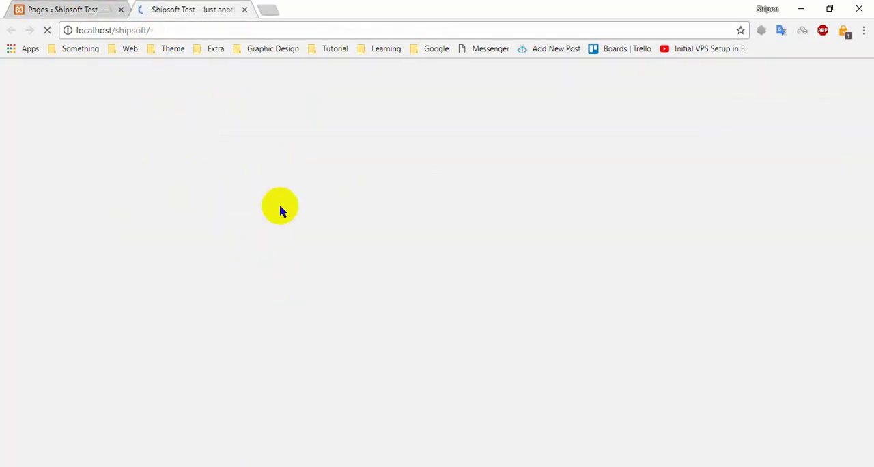
scroll(275, 185, down, 6)
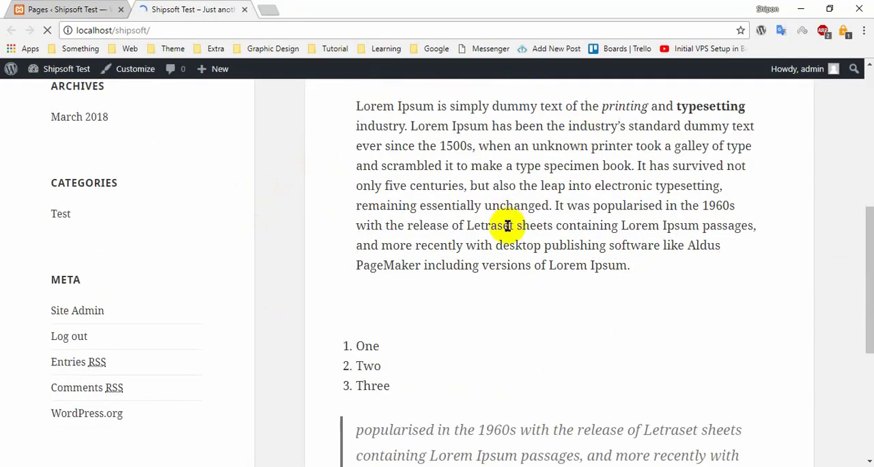
scroll(257, 159, down, 5)
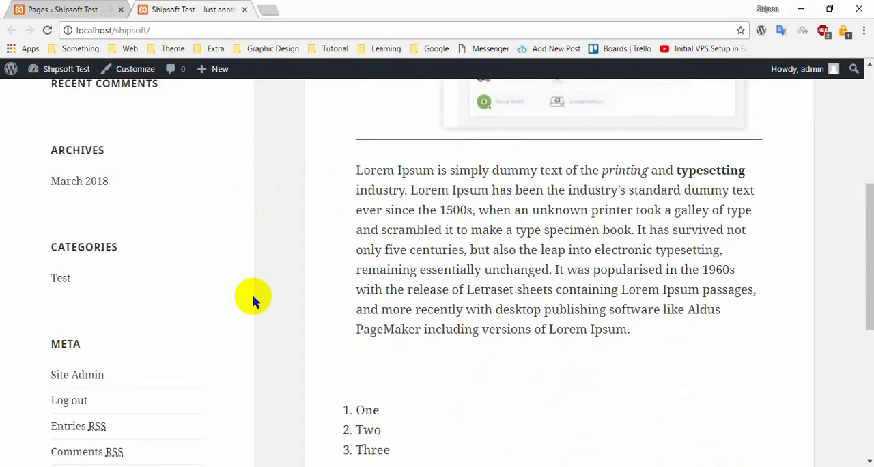
scroll(255, 294, up, 5)
click(66, 9)
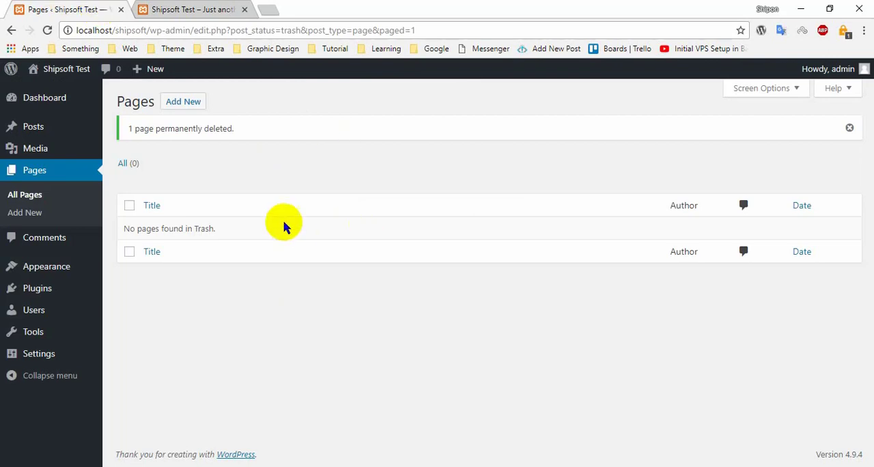
click(174, 9)
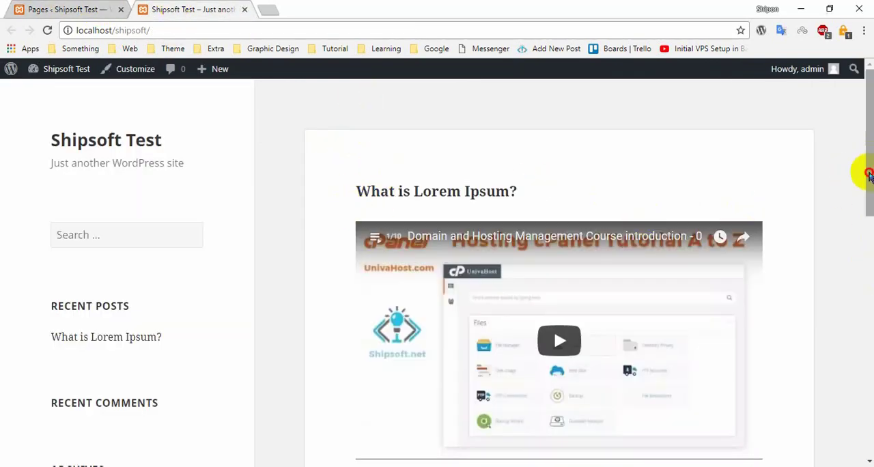
mouse_move(870, 173)
mouse_down()
mouse_move(866, 303)
mouse_move(867, 161)
mouse_up()
- Start a new page in the site admin and title it "Download"
click(90, 3)
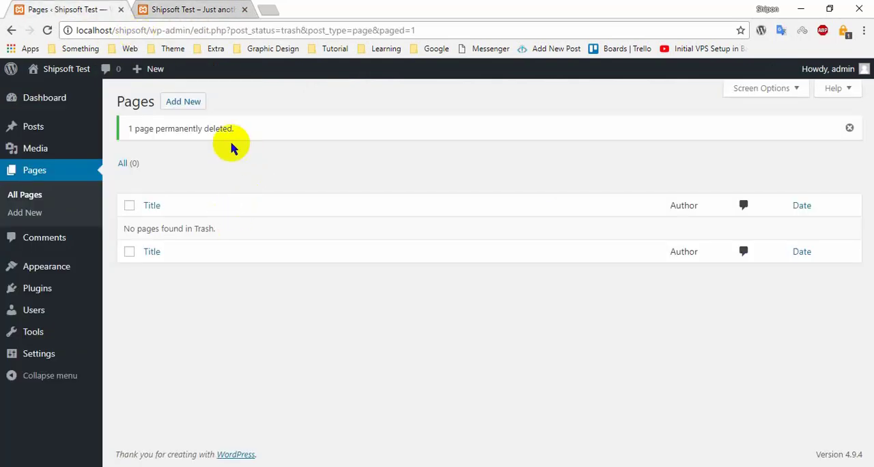
click(182, 8)
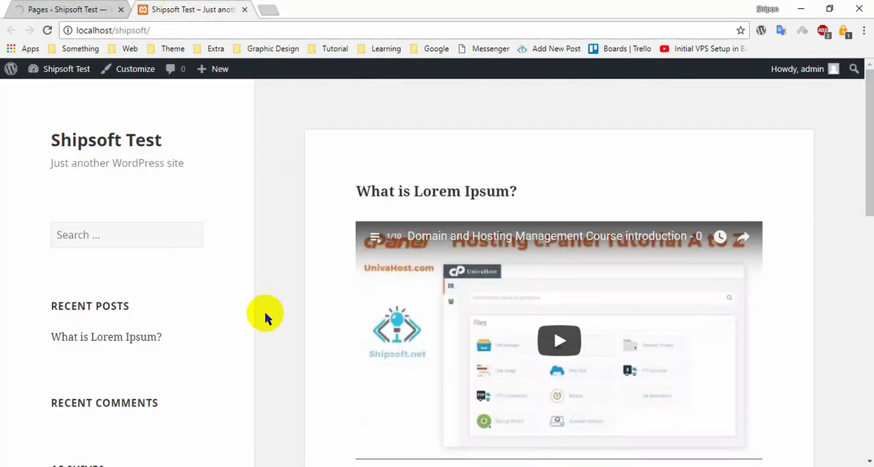
scroll(294, 283, down, 3)
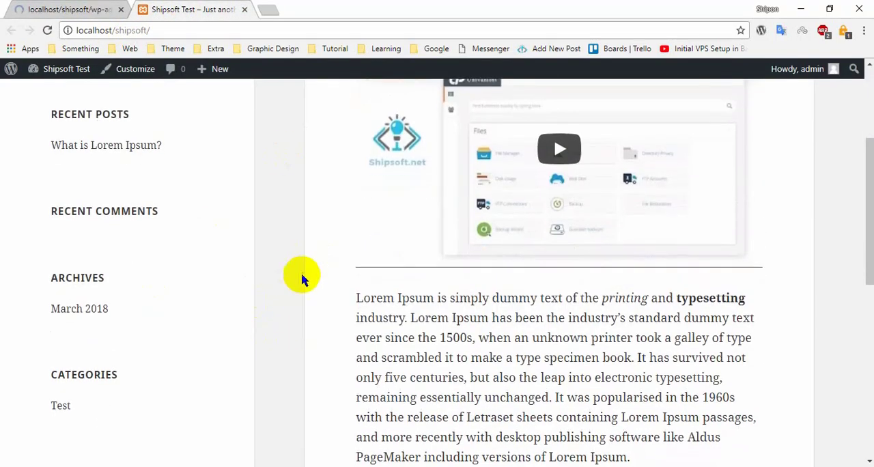
scroll(303, 275, up, 3)
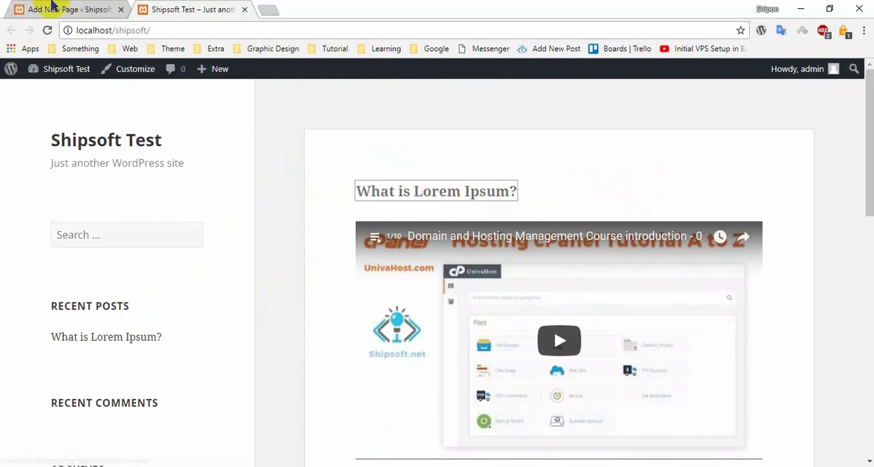
click(21, 9)
click(230, 136)
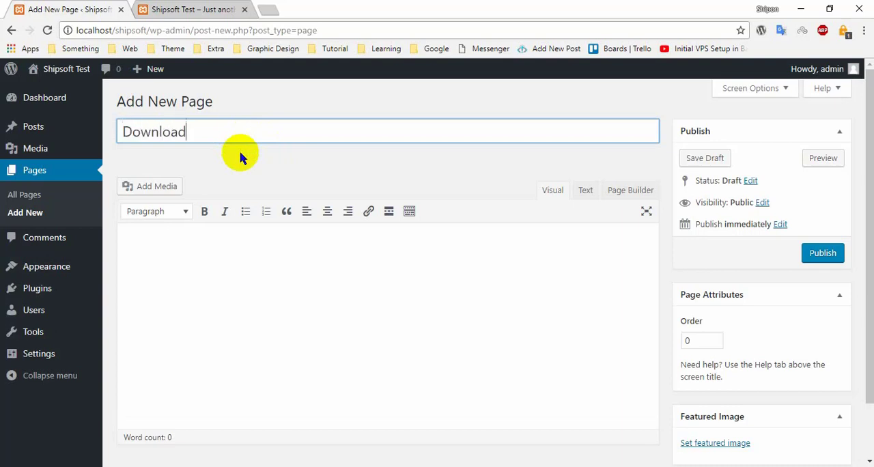
click(248, 309)
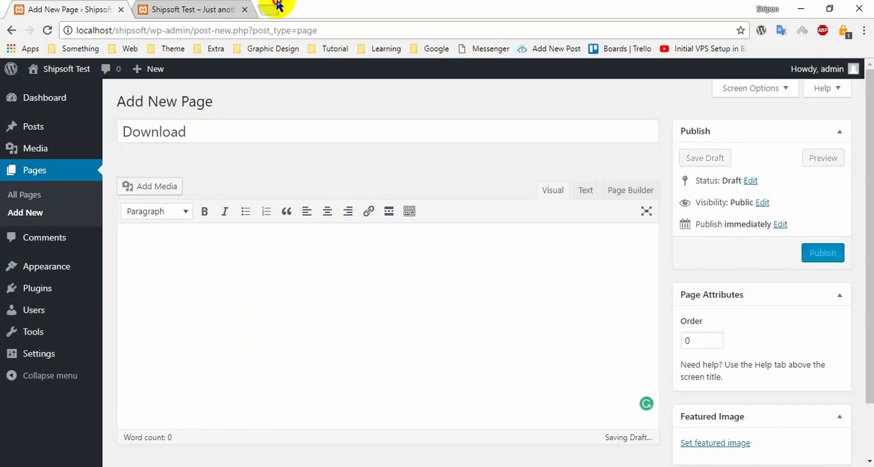
- Search Google for "lorem ipsum" in a new browser tab
click(270, 9)
text(lo)
key(Return)
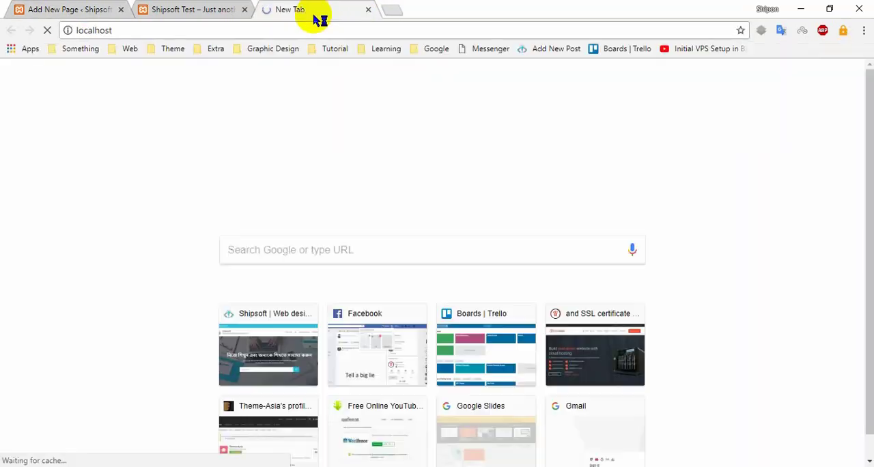
click(284, 30)
text(lorem)
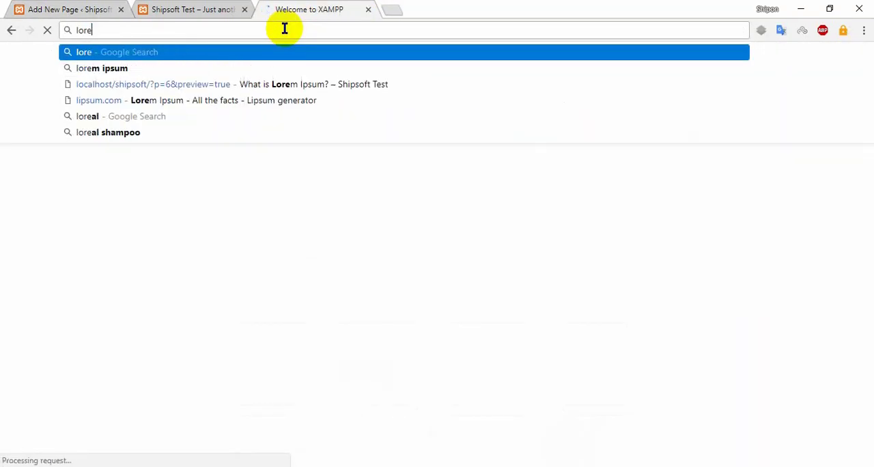
key(Down)
key(Down)
key(Return)
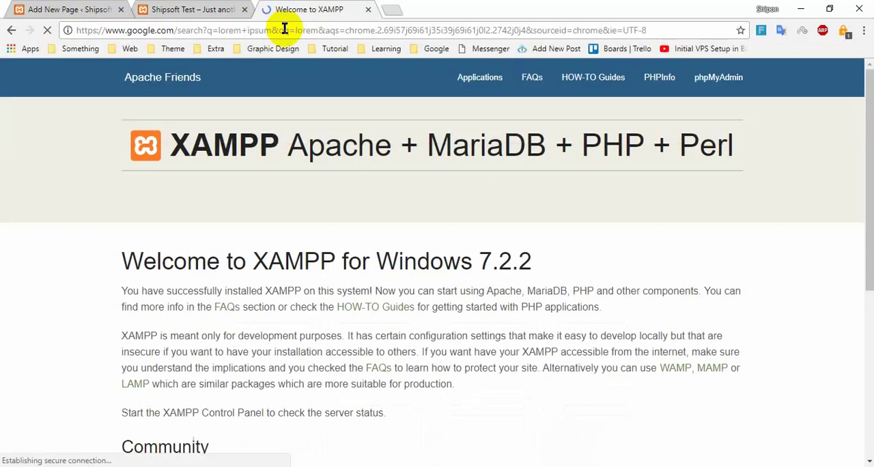
- Open the lipsum.com website from the lorem ipsum search results
click(187, 10)
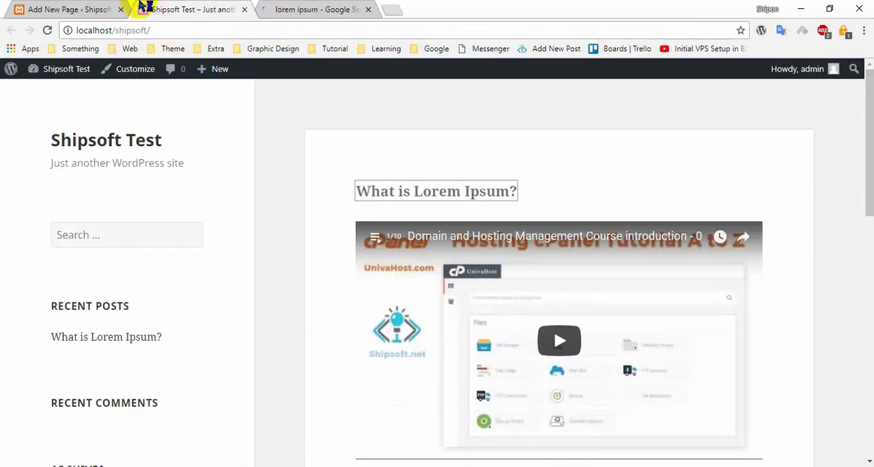
click(114, 8)
click(274, 241)
click(339, 8)
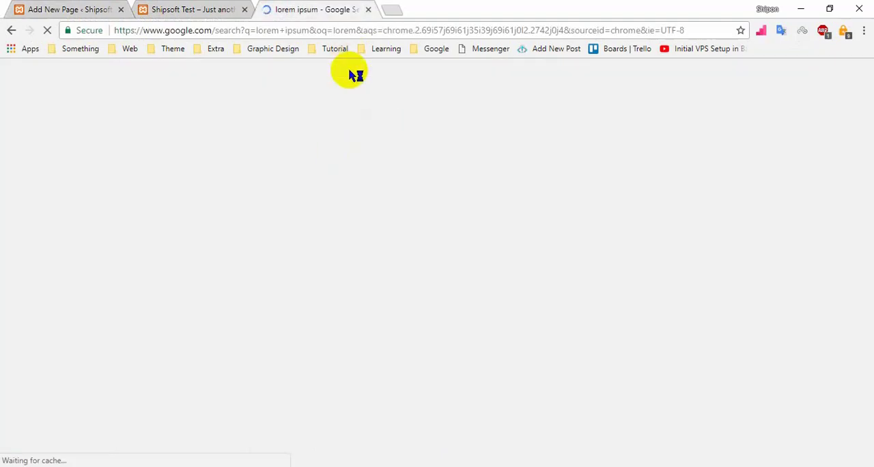
click(152, 179)
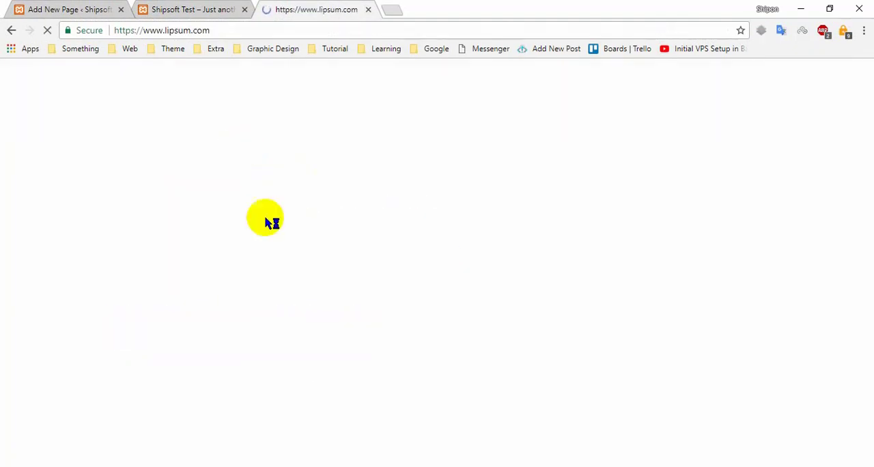
- Copy the full paragraph under "Why do we use it?" on lipsum.com
scroll(473, 265, down, 5)
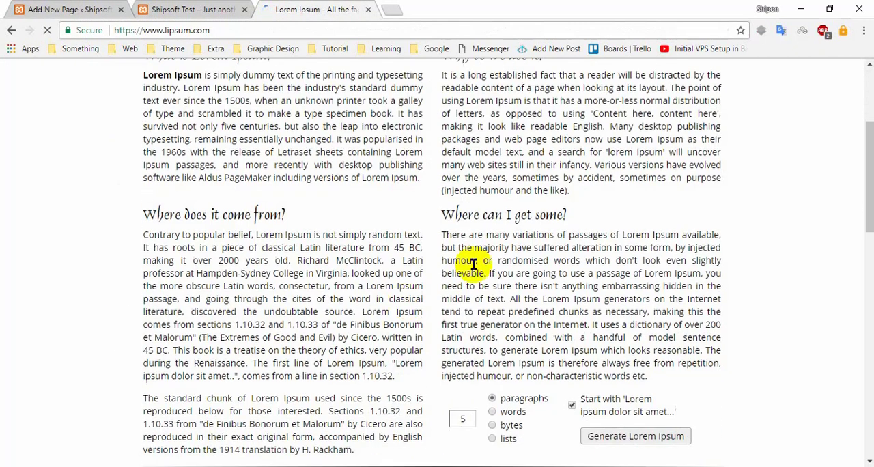
drag(588, 190, 440, 90)
click(440, 91)
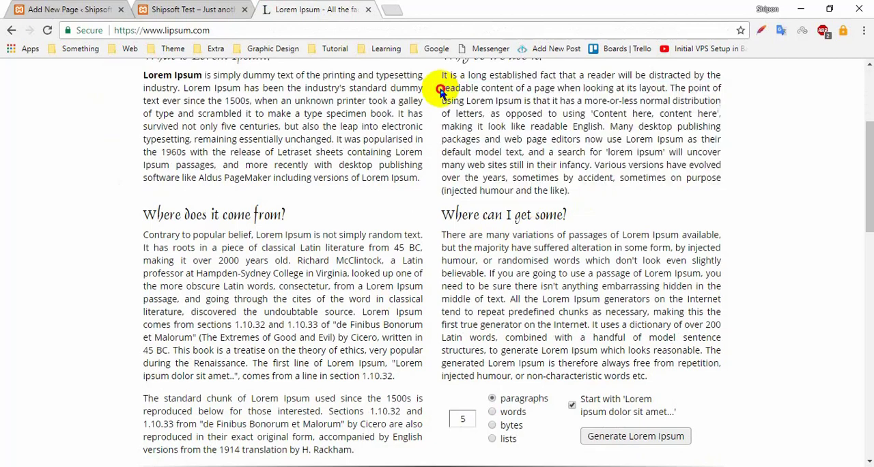
triple_click(441, 75)
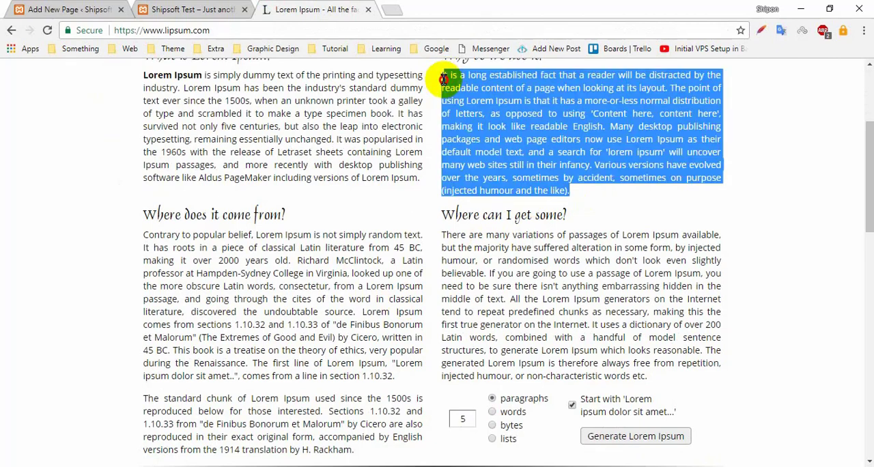
right_click(476, 85)
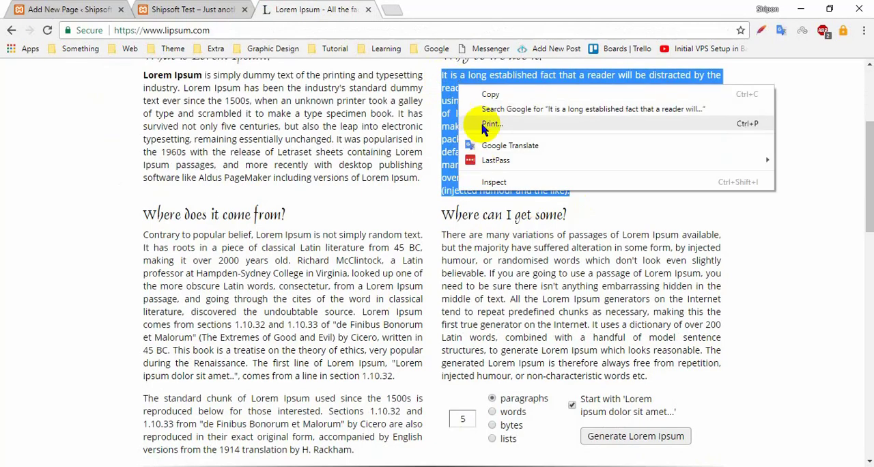
click(488, 91)
- Paste the copied lorem ipsum paragraph into the body of the new Download page
click(41, 8)
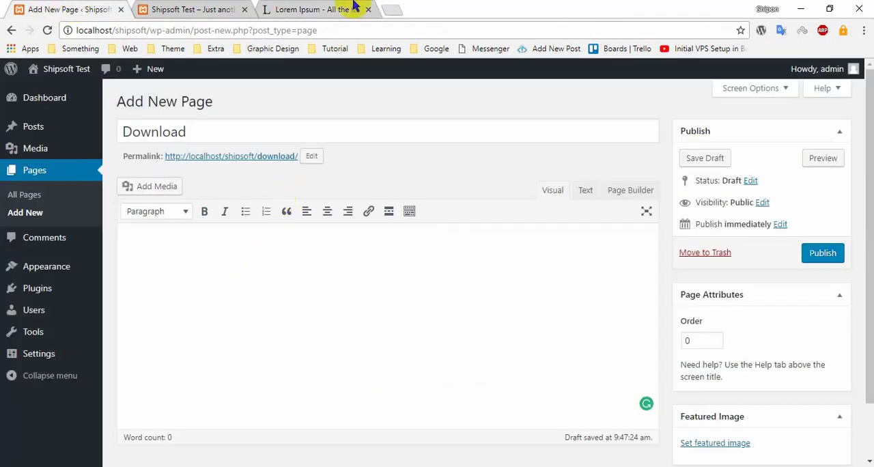
click(353, 8)
click(83, 5)
click(180, 266)
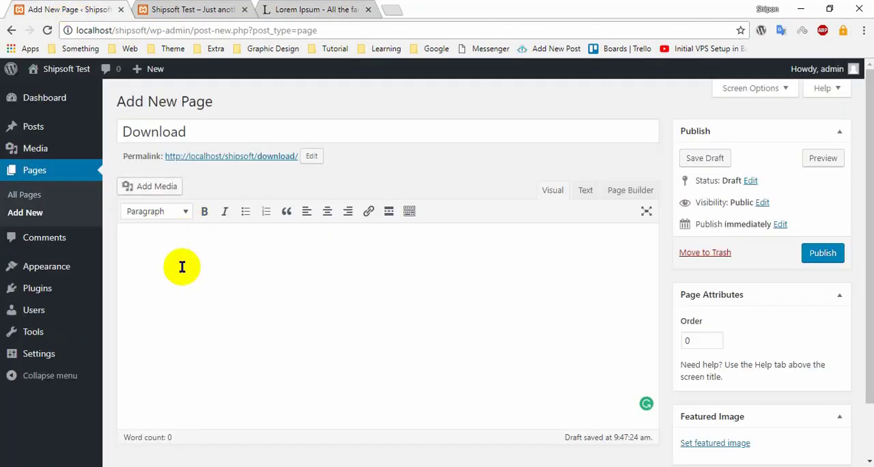
key(ctrl+v)
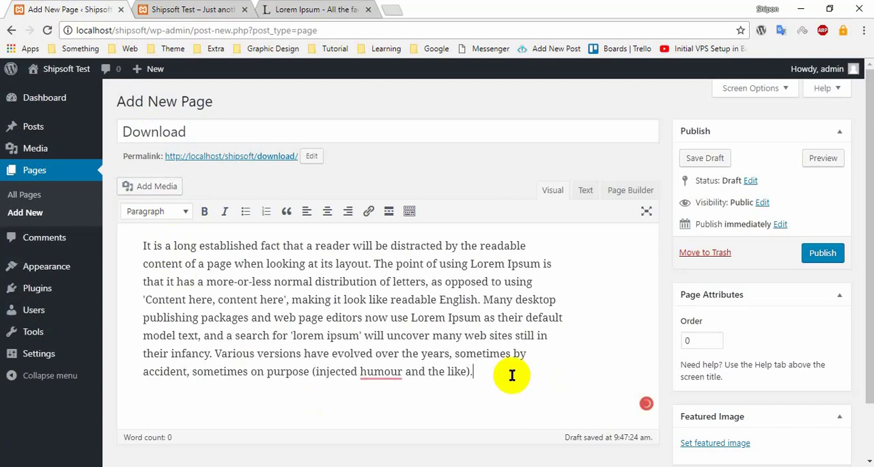
- Add a new line with the word "Dowload" below the pasted paragraph
key(Return)
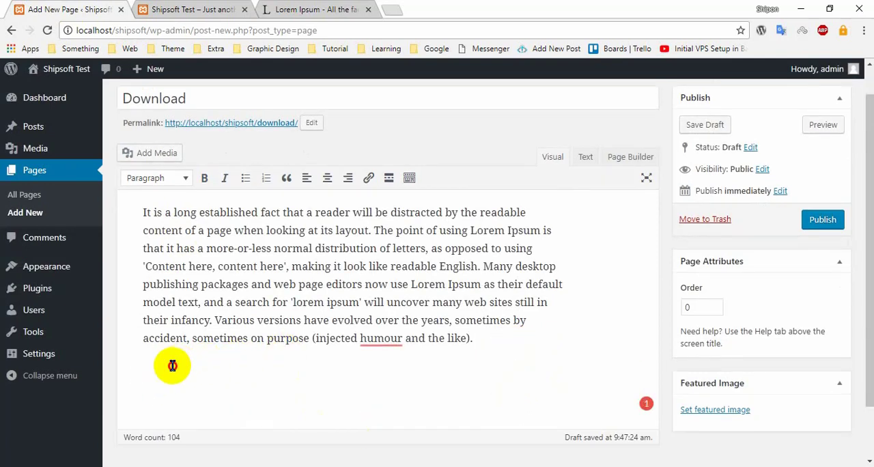
scroll(437, 325, up, 2)
scroll(451, 308, down, 2)
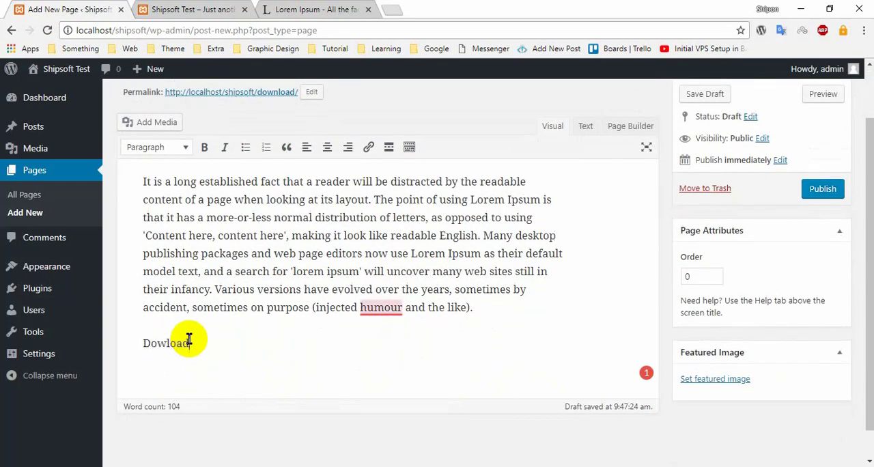
- Open the Media Library in a new browser tab and copy the file URL of Csss-Variable.zip
click(142, 343)
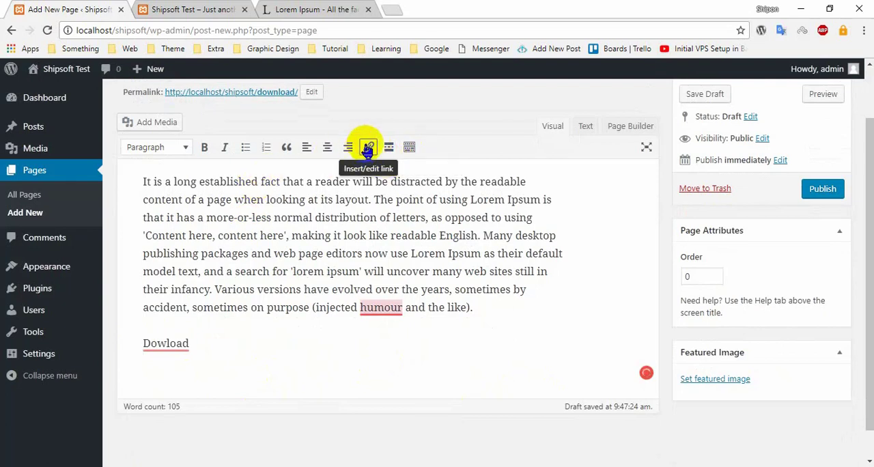
click(368, 148)
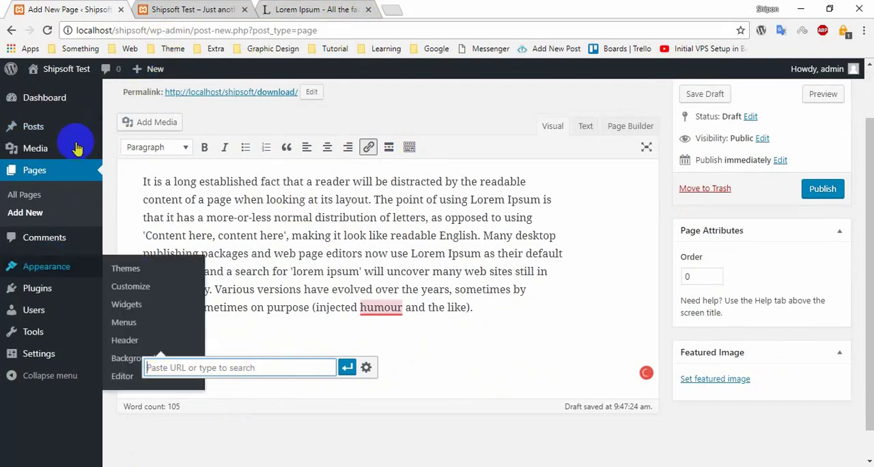
mouse_move(27, 291)
mouse_move(58, 159)
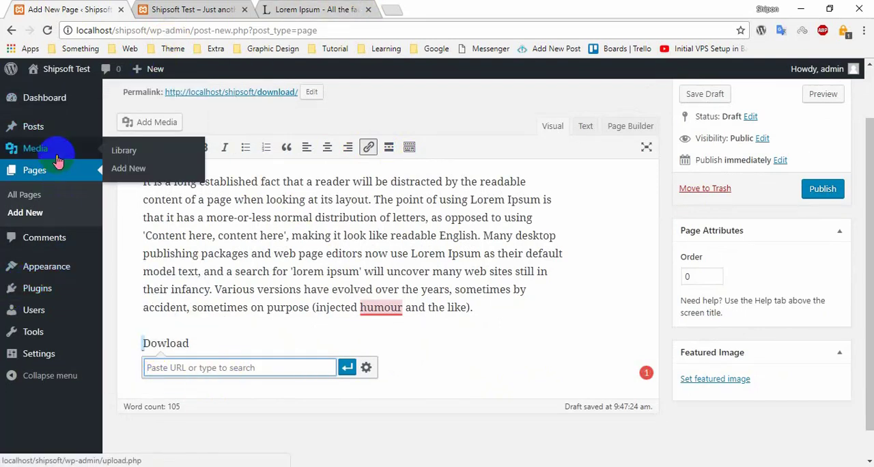
click(109, 149)
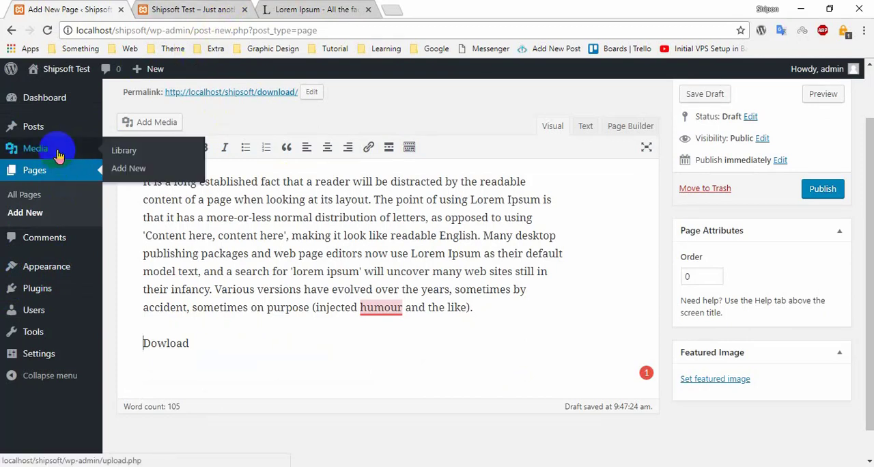
right_click(124, 148)
click(179, 151)
click(225, 10)
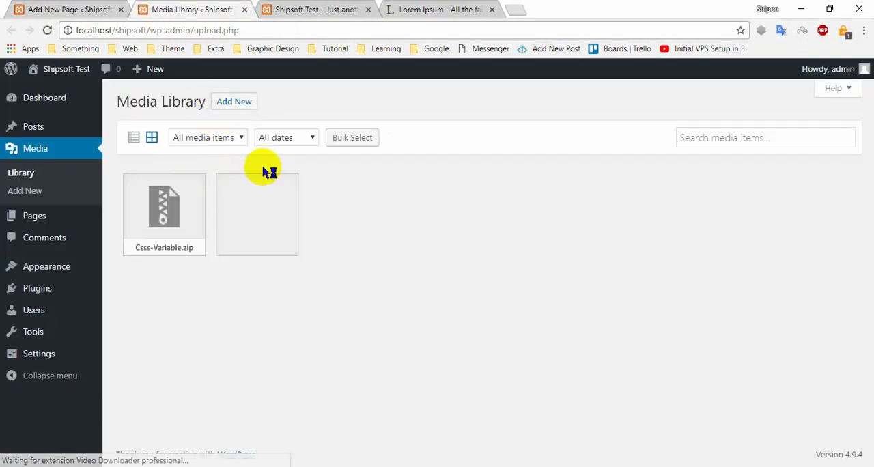
click(182, 213)
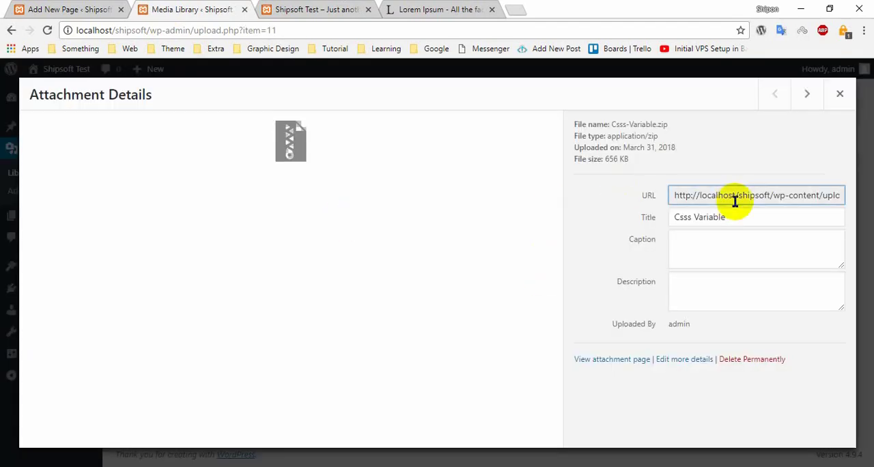
- Link the word "Dowload" in the Download page body to the copied Csss-Variable.zip URL
click(92, 10)
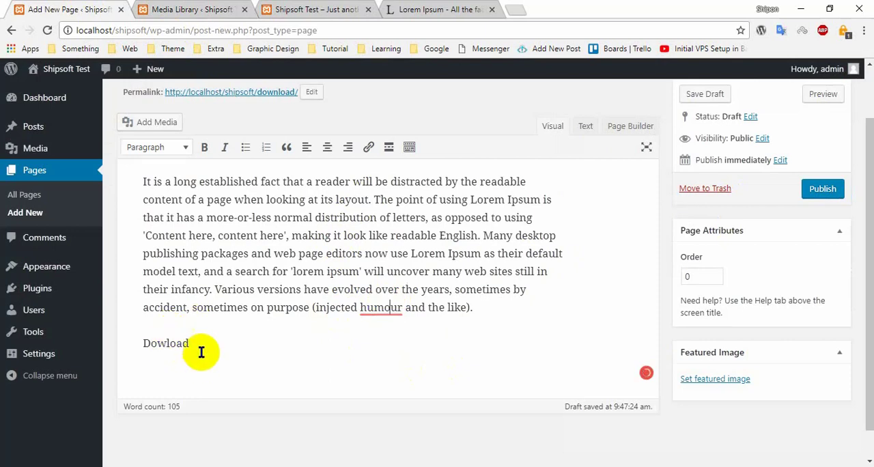
drag(198, 345, 159, 343)
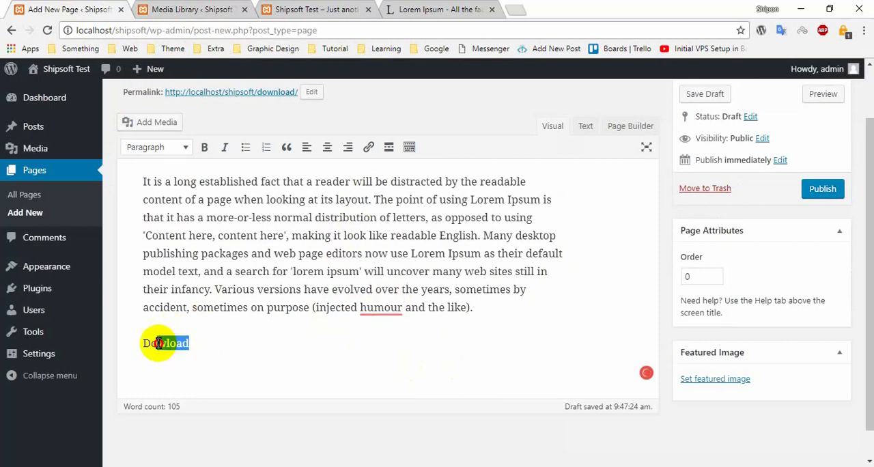
click(369, 147)
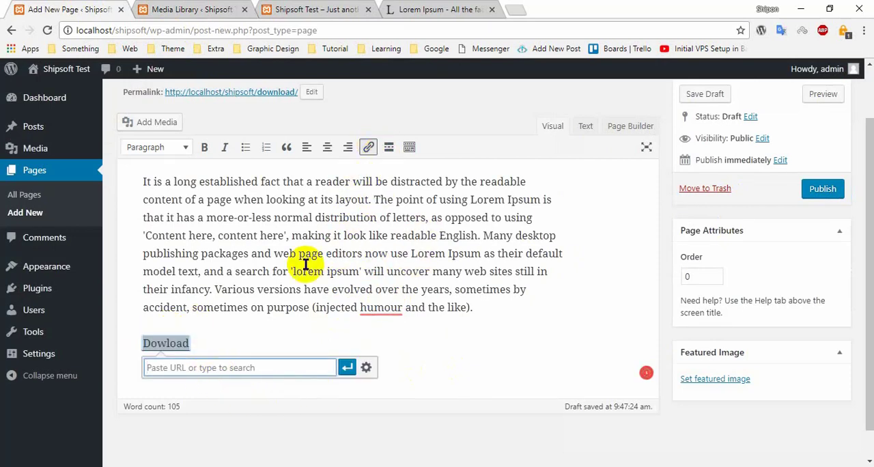
click(352, 374)
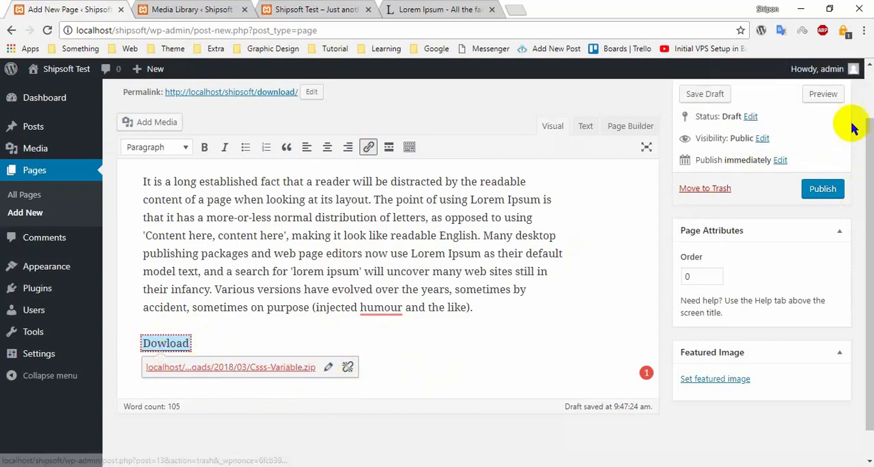
- Preview the draft Download page and check its title and paragraph text
scroll(836, 111, up, 2)
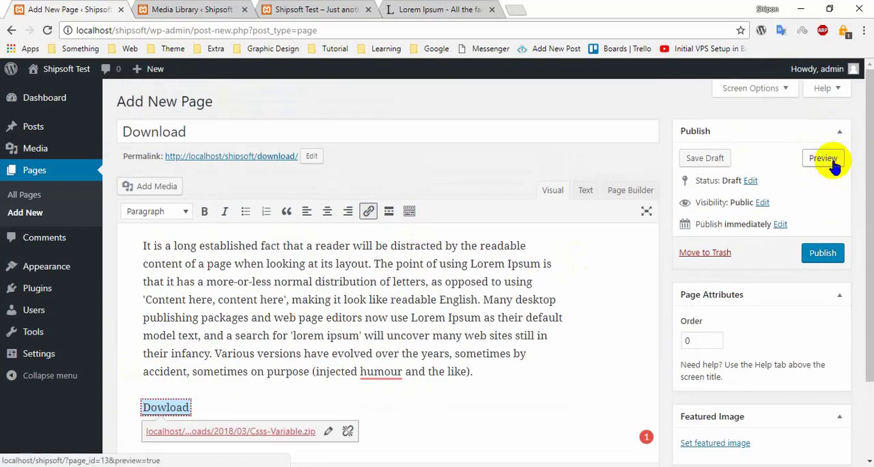
click(824, 158)
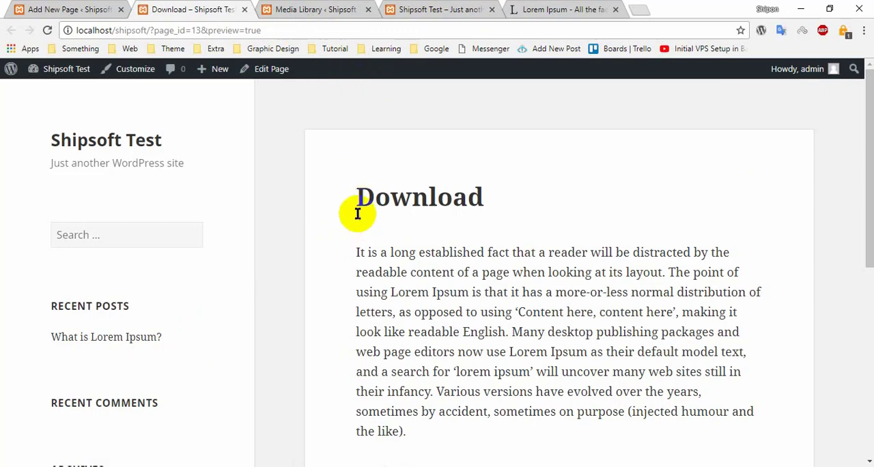
drag(360, 197, 560, 191)
click(542, 268)
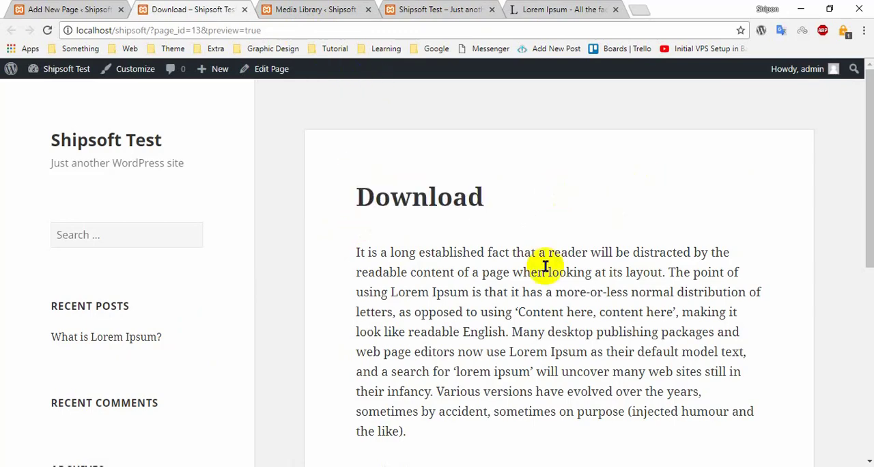
scroll(414, 272, down, 2)
drag(358, 188, 457, 311)
click(451, 368)
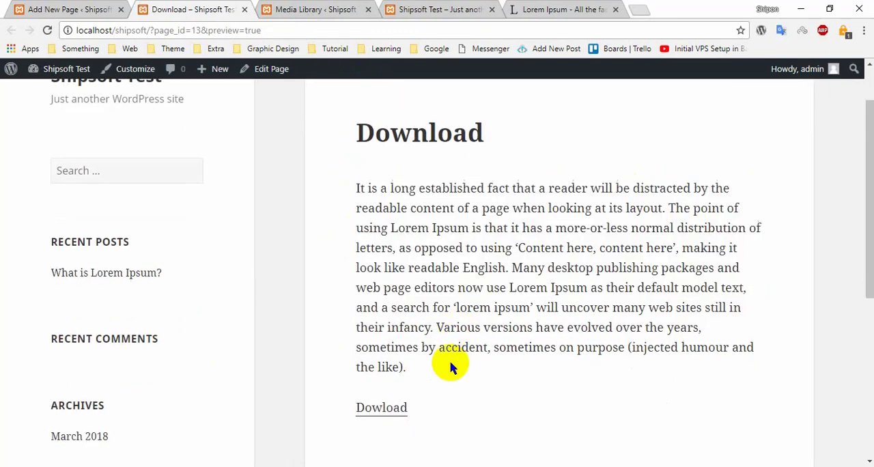
- Test the "Dowload" link below the paragraph on the previewed page
click(374, 414)
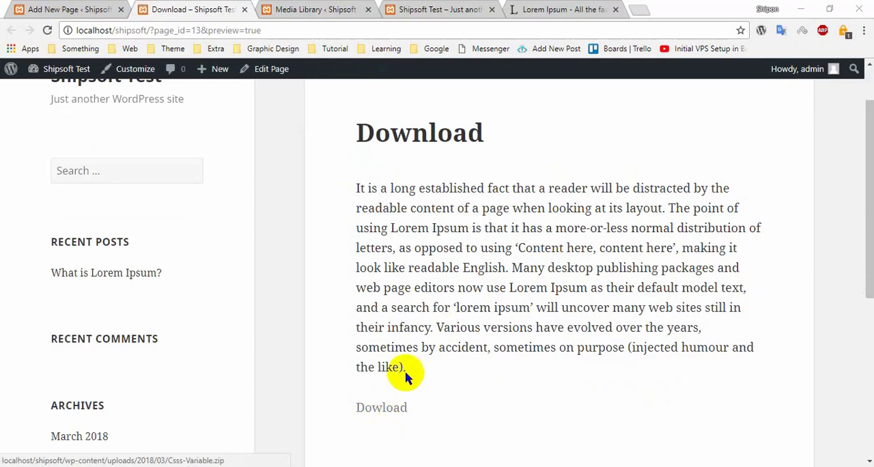
click(450, 323)
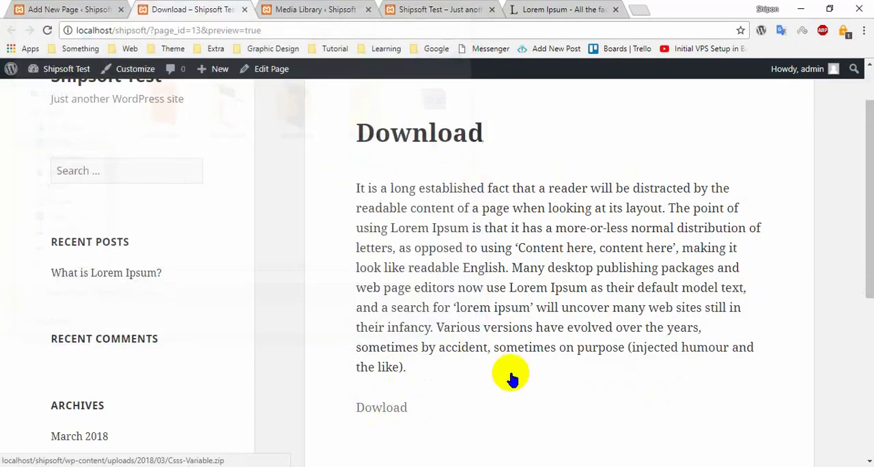
scroll(434, 376, down, 2)
scroll(427, 307, up, 3)
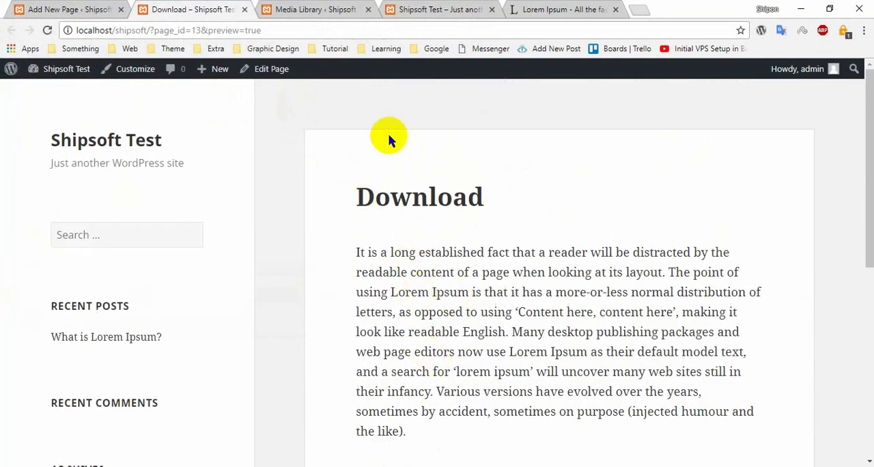
- Close the page preview and delete all body content from the Download page in the editor
click(61, 10)
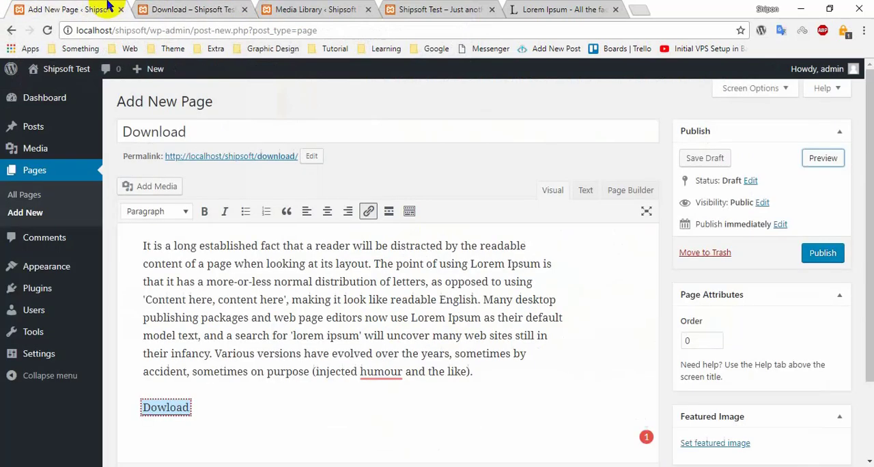
click(245, 10)
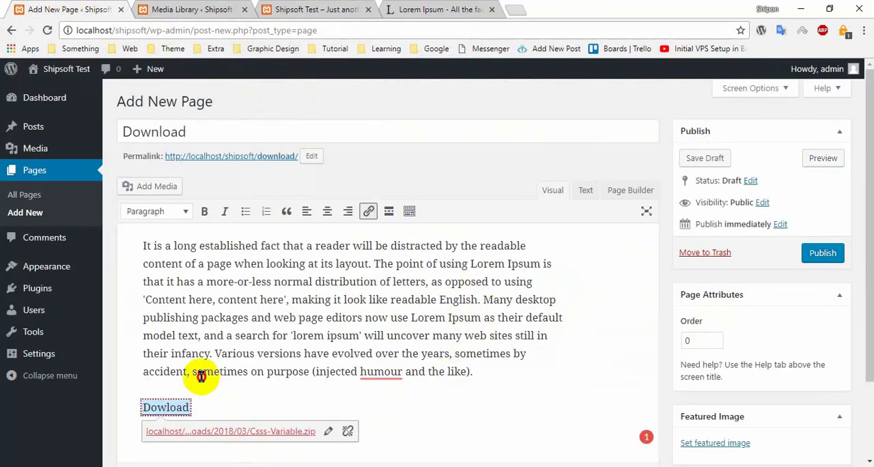
key(ctrl+a)
key(Delete)
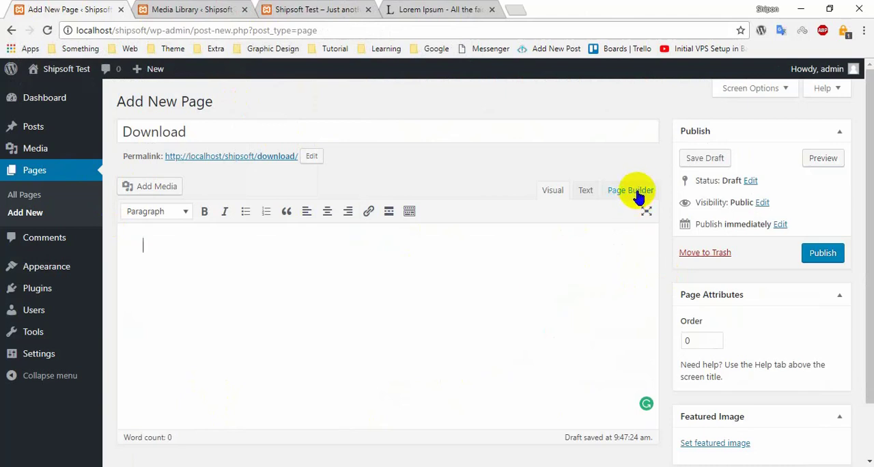
- Open the installed plugins list in a new browser tab and check the Page Builder by SiteOrigin entry
mouse_move(55, 289)
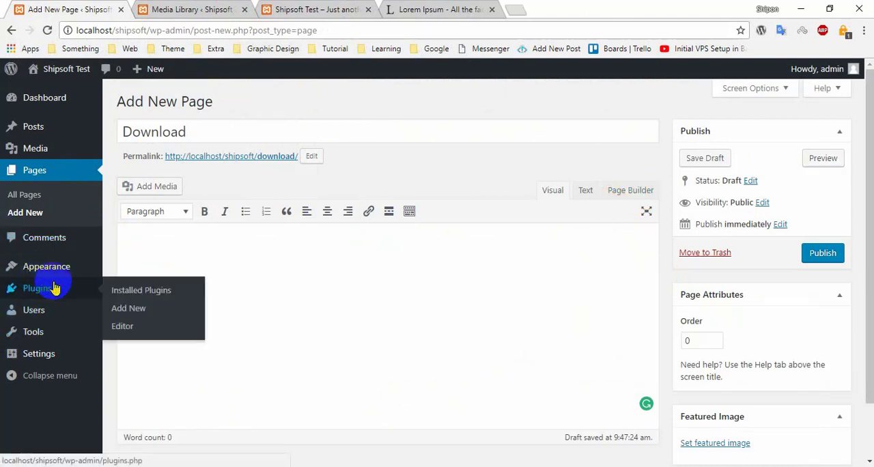
middle_click(160, 287)
click(224, 4)
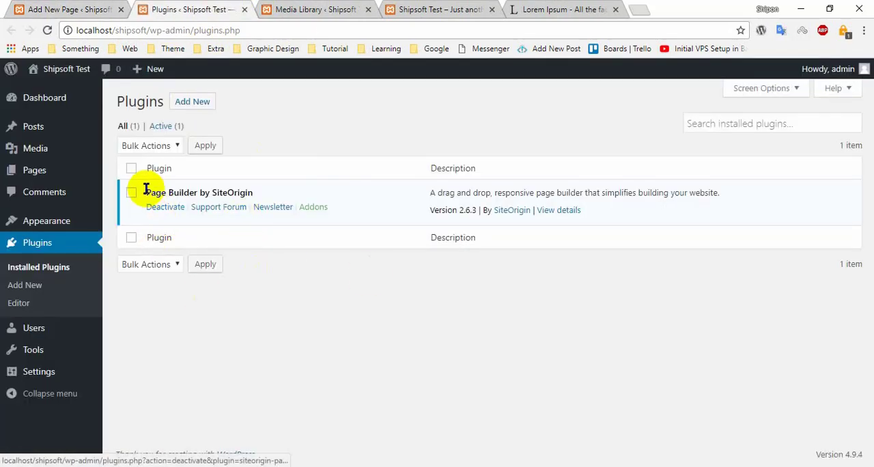
drag(146, 192, 289, 189)
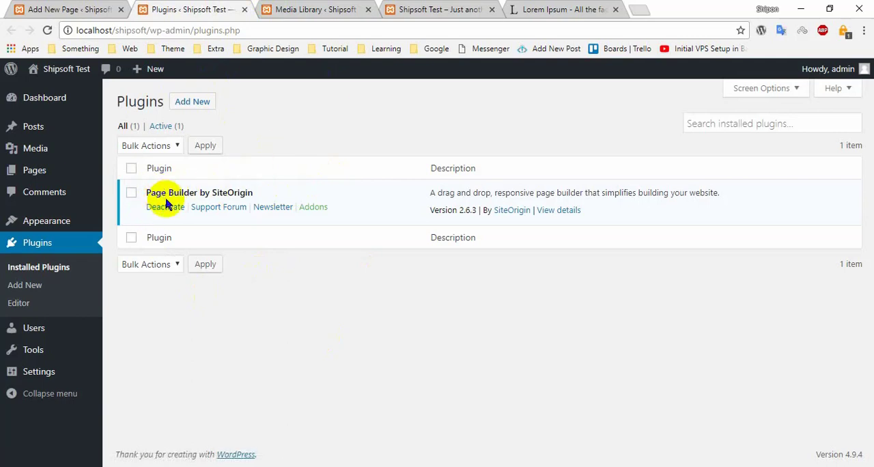
drag(179, 192, 275, 191)
click(272, 190)
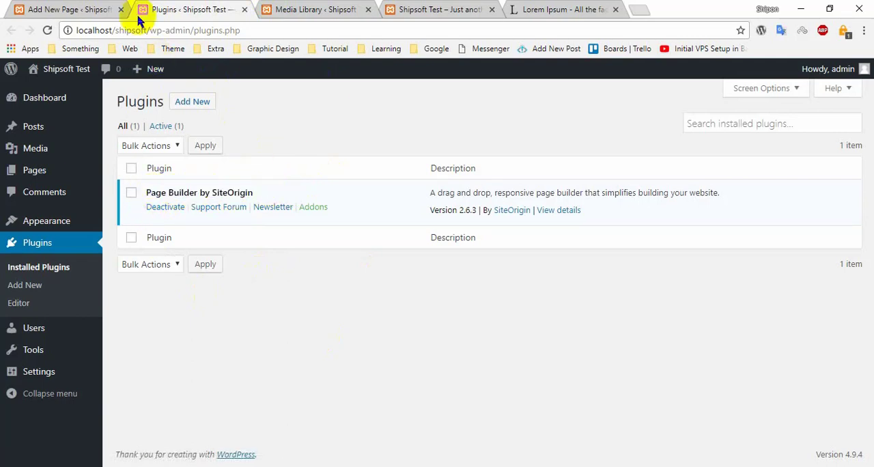
- Switch the Download page to the Page Builder editor and open the setup for a new row
click(96, 7)
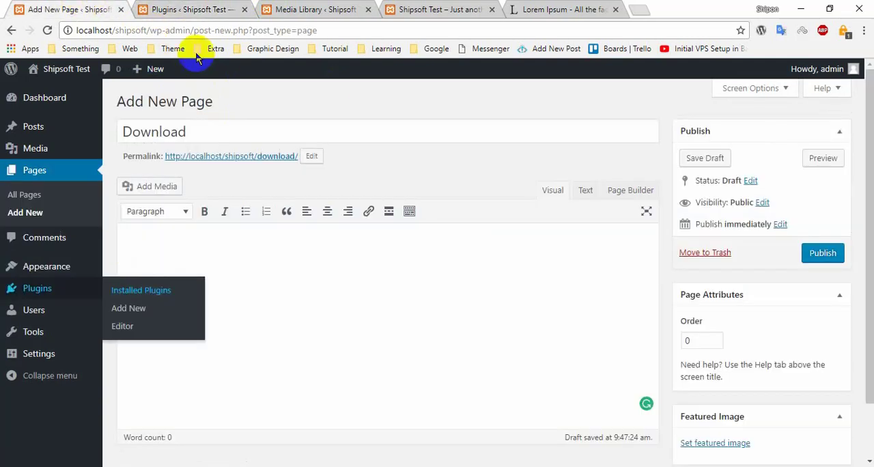
click(640, 190)
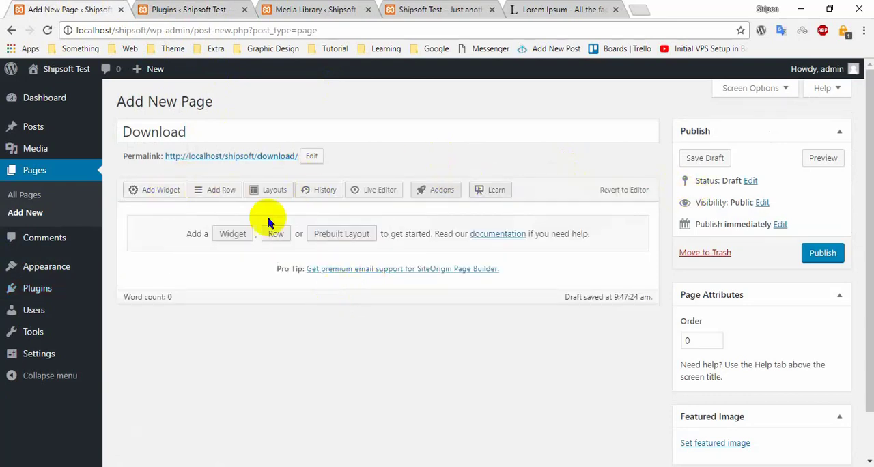
click(222, 191)
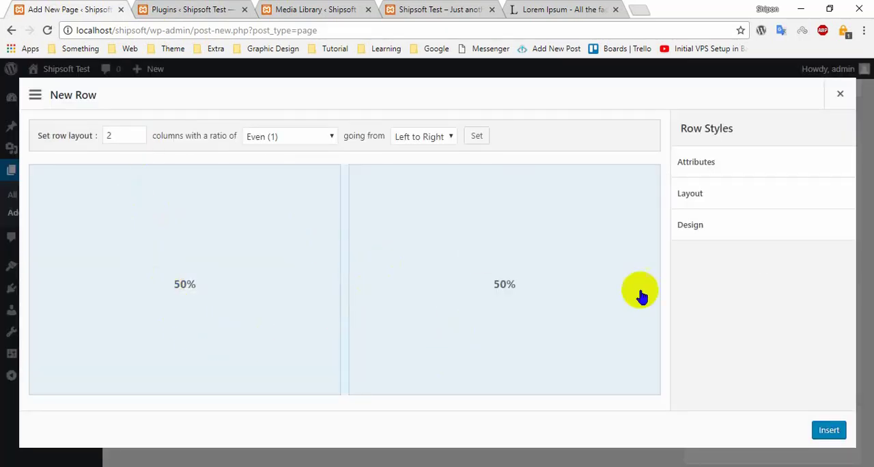
- Examine the layout of the "What is Lorem Ipsum?" post on the Shipsoft Test front page
click(212, 9)
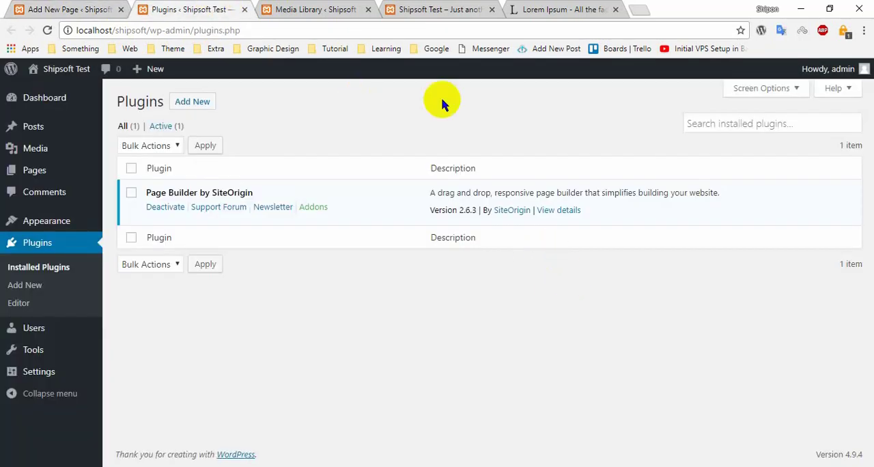
click(345, 8)
click(444, 9)
scroll(473, 240, down, 3)
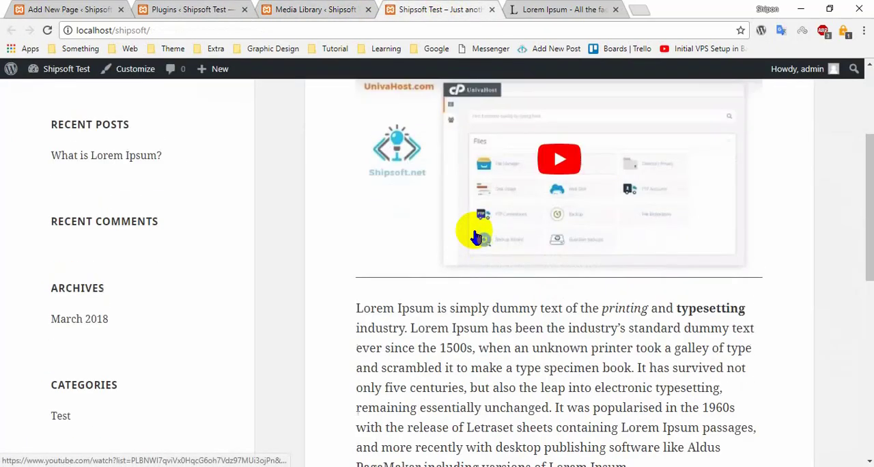
scroll(660, 152, up, 3)
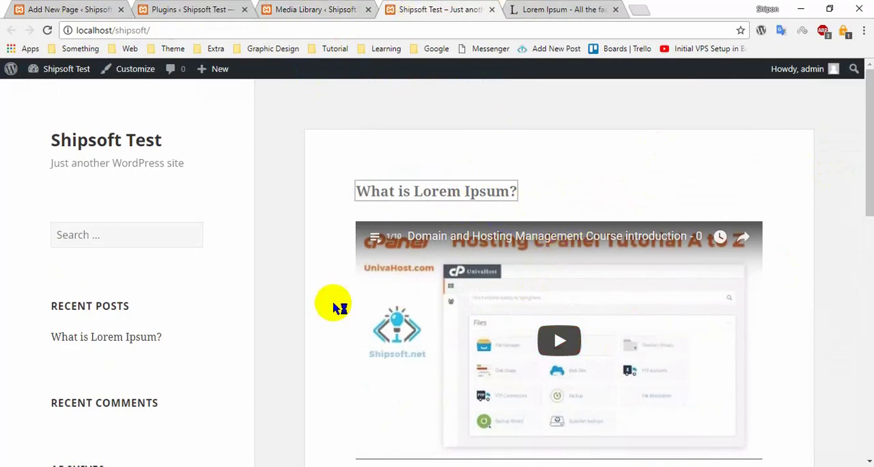
scroll(317, 295, down, 2)
scroll(316, 295, down, 2)
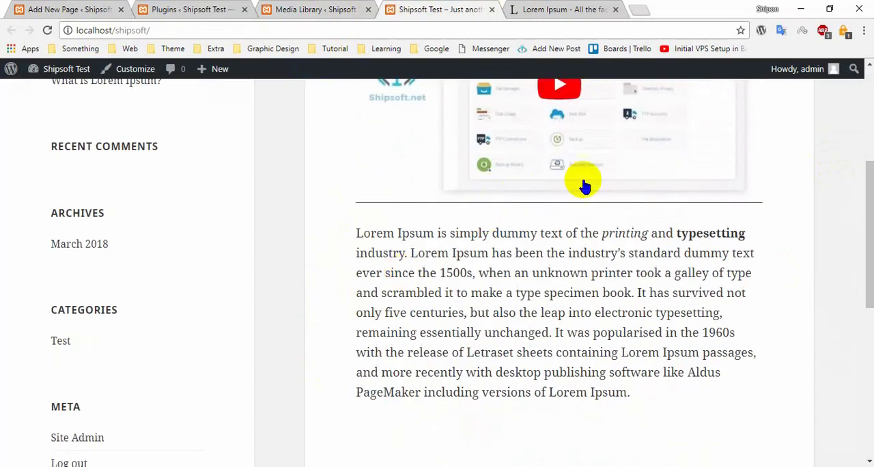
- Set the new row's layout on the Download page to 1 column
click(66, 8)
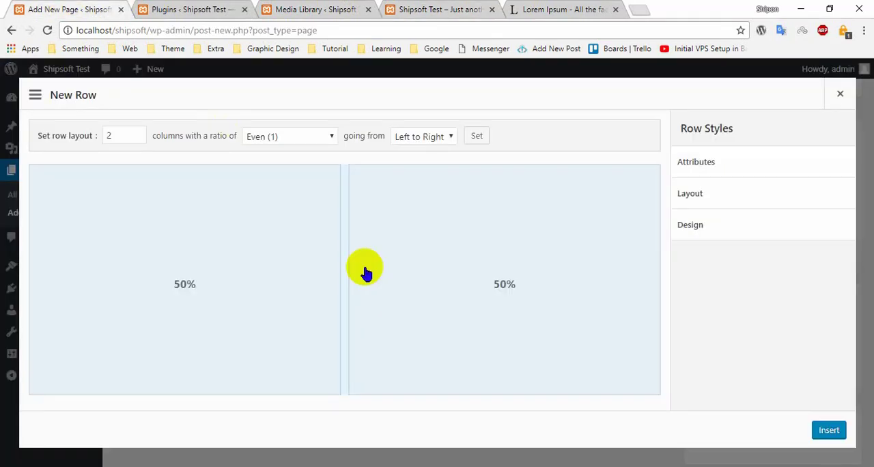
click(137, 133)
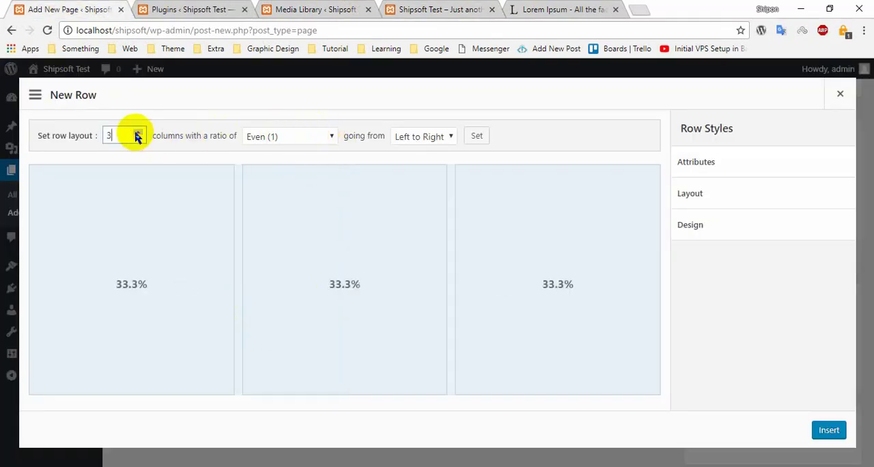
click(138, 139)
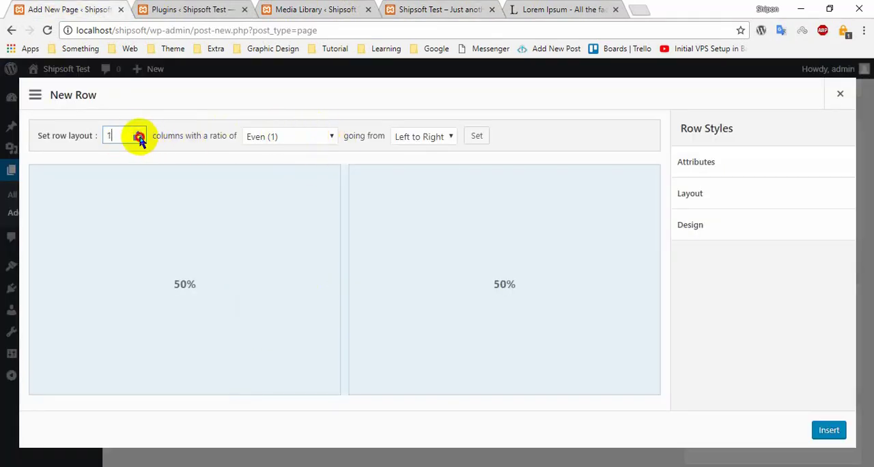
click(138, 139)
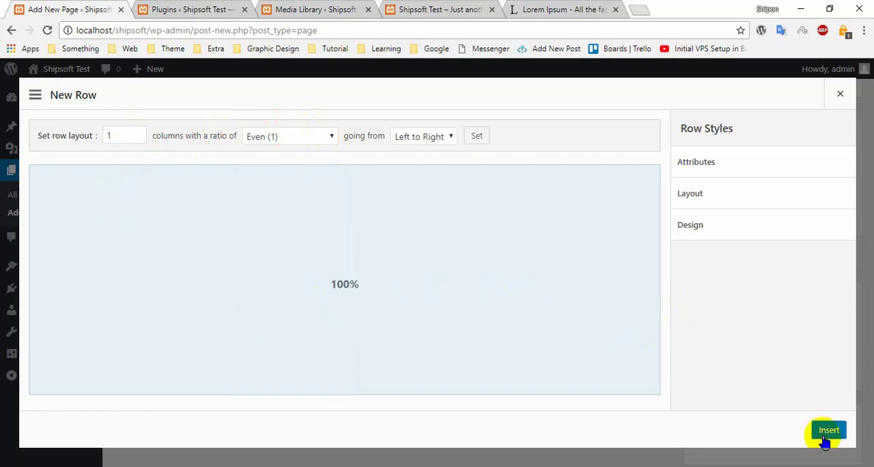
- Insert the one-column row on the Download page and give it the green colour label
click(827, 431)
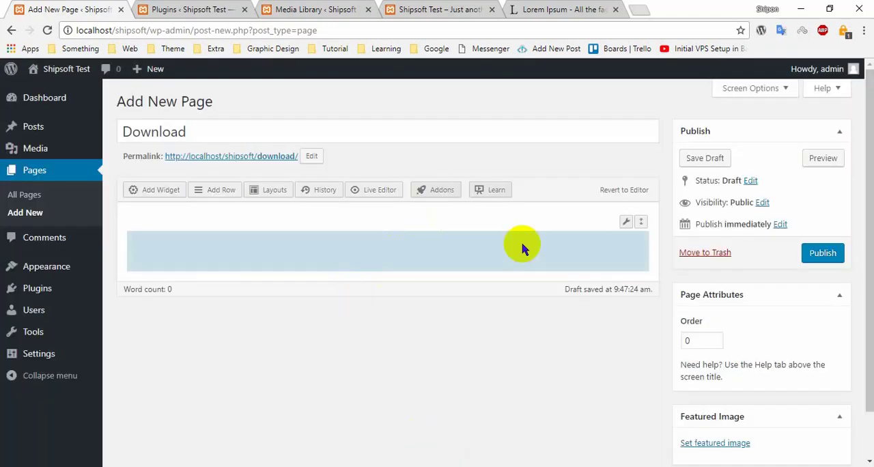
mouse_move(626, 223)
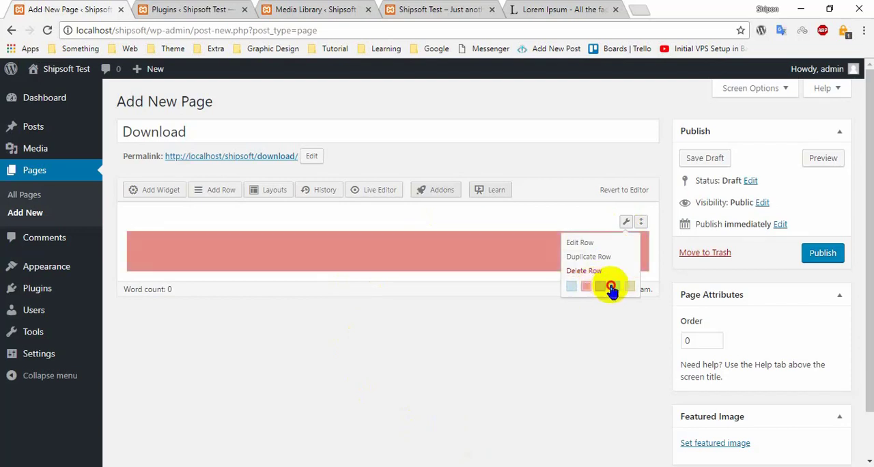
click(614, 287)
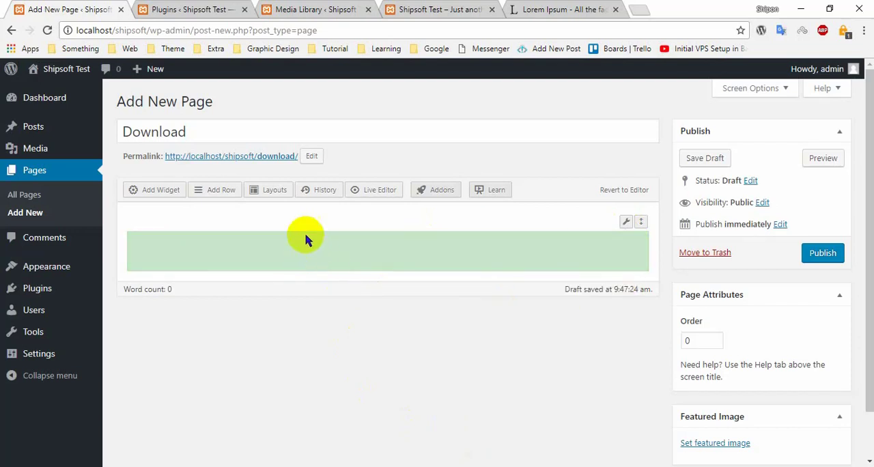
- Look through the Page Builder layouts directory and the list of widgets available for the green row
click(278, 192)
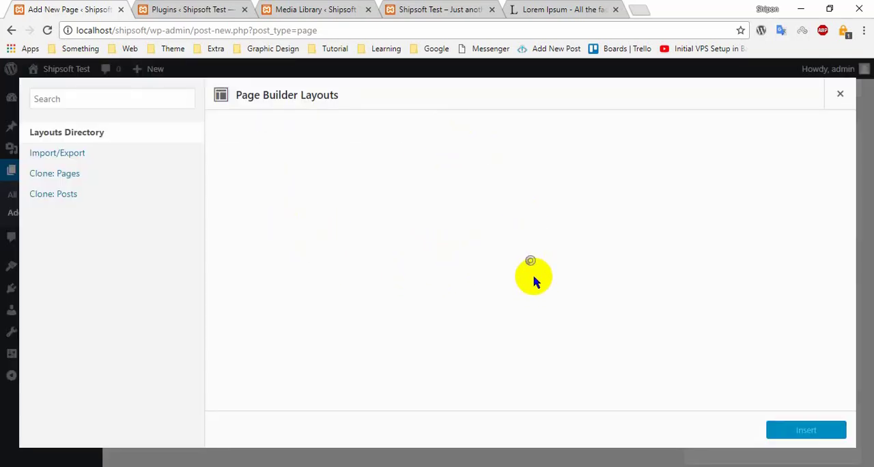
click(840, 93)
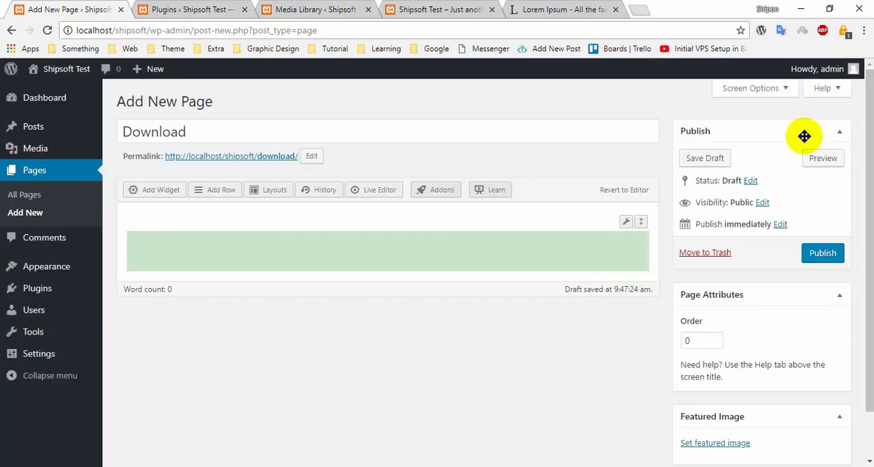
click(353, 270)
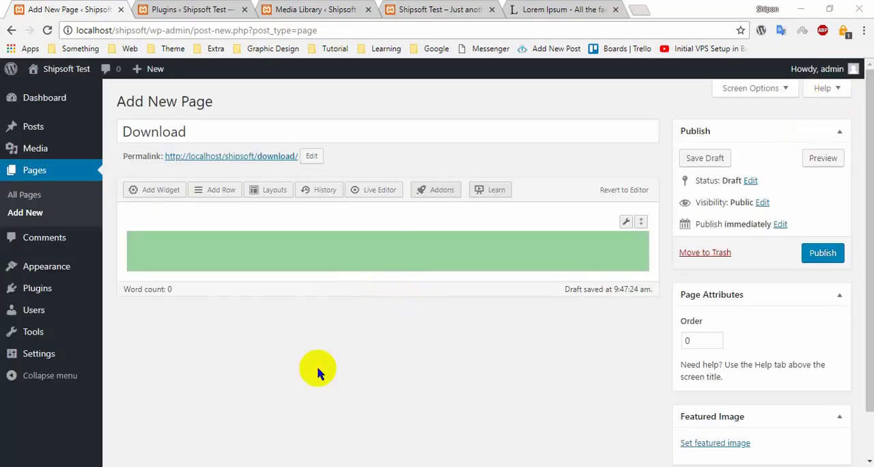
click(141, 189)
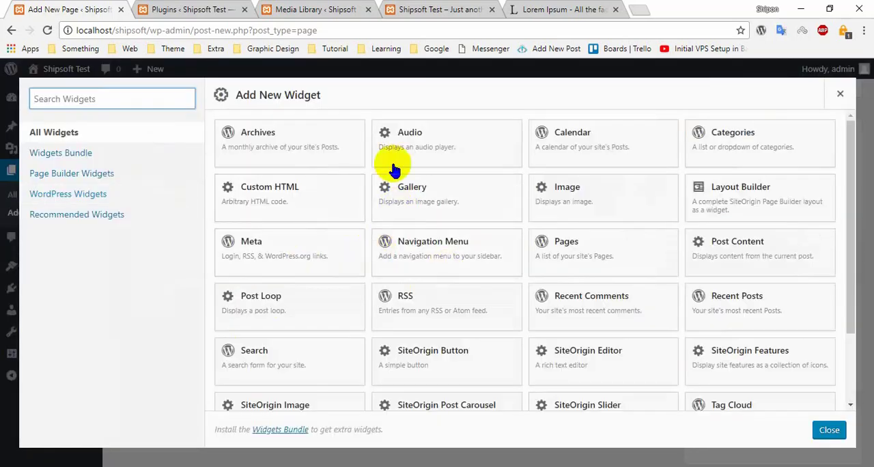
scroll(471, 260, down, 3)
scroll(487, 271, up, 3)
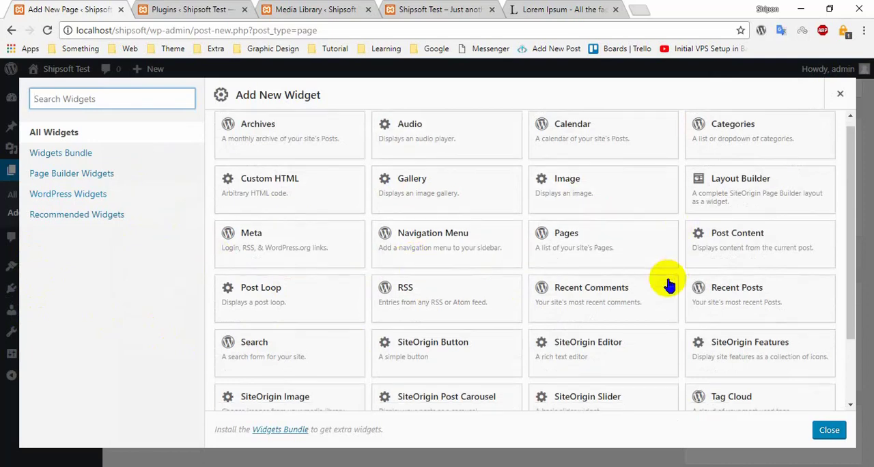
scroll(666, 287, down, 1)
scroll(664, 290, up, 1)
scroll(666, 290, down, 2)
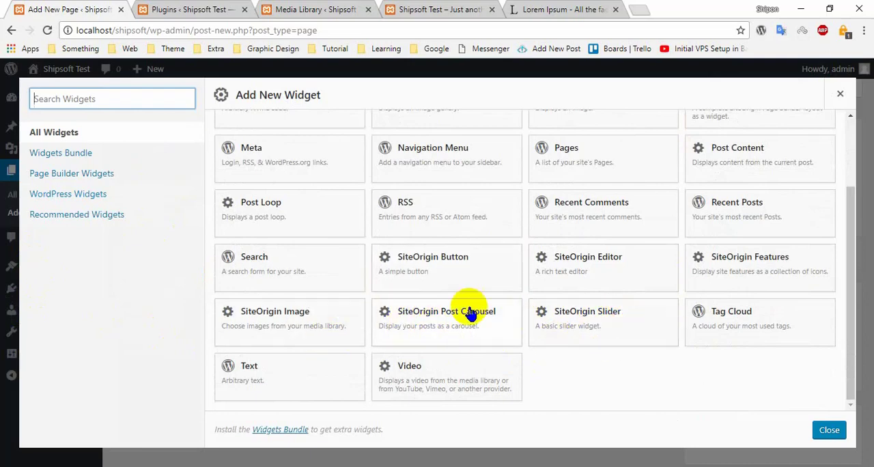
scroll(478, 290, up, 2)
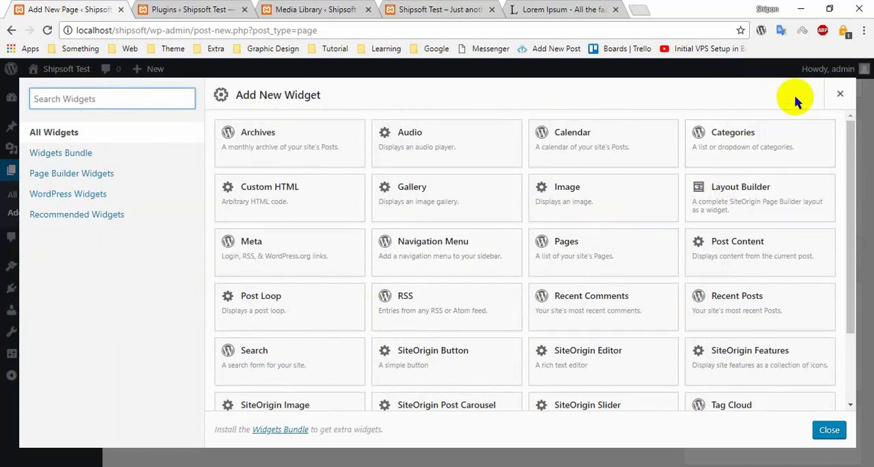
click(840, 93)
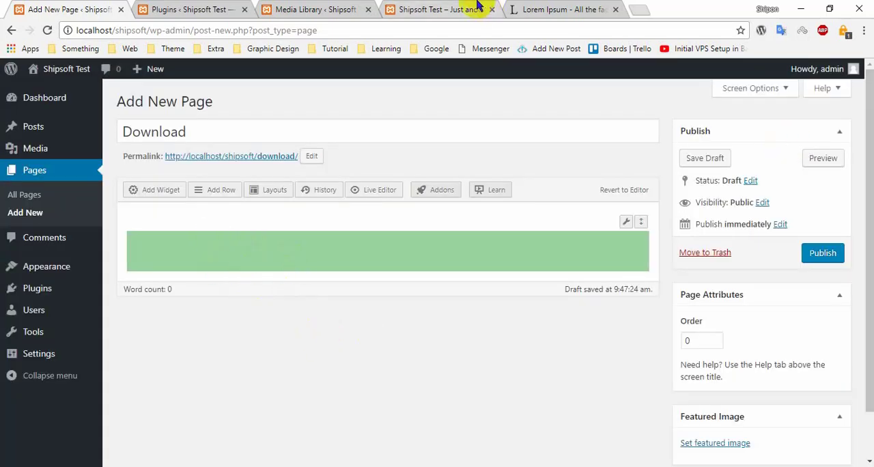
- Add a Text widget to the green row and open it for editing
click(148, 194)
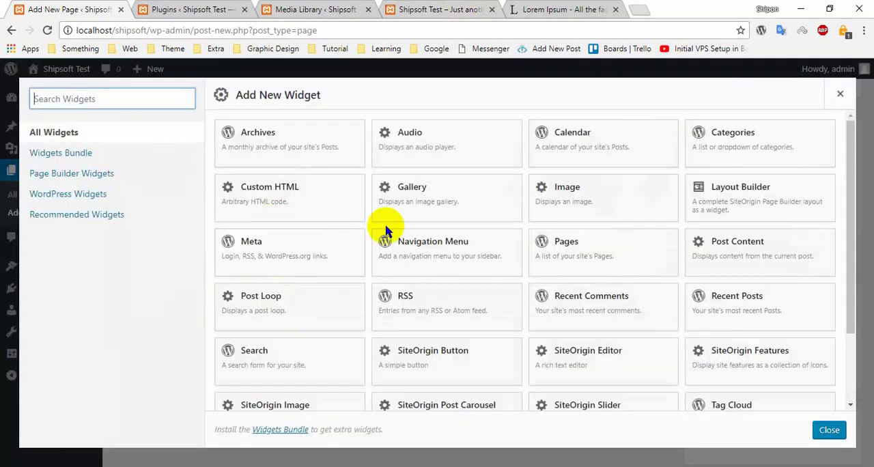
scroll(324, 272, down, 4)
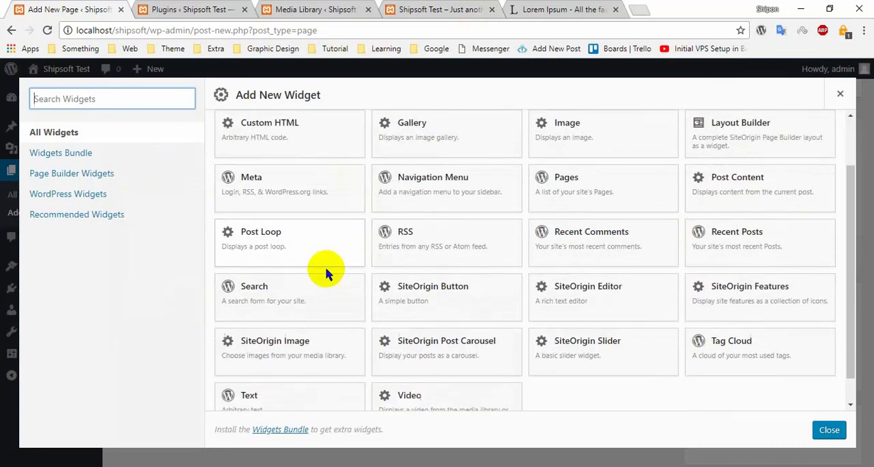
click(293, 377)
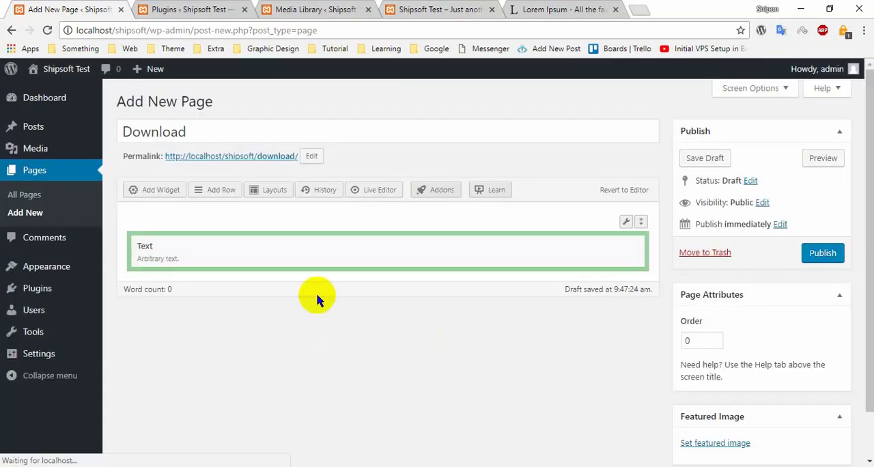
mouse_move(513, 237)
click(568, 247)
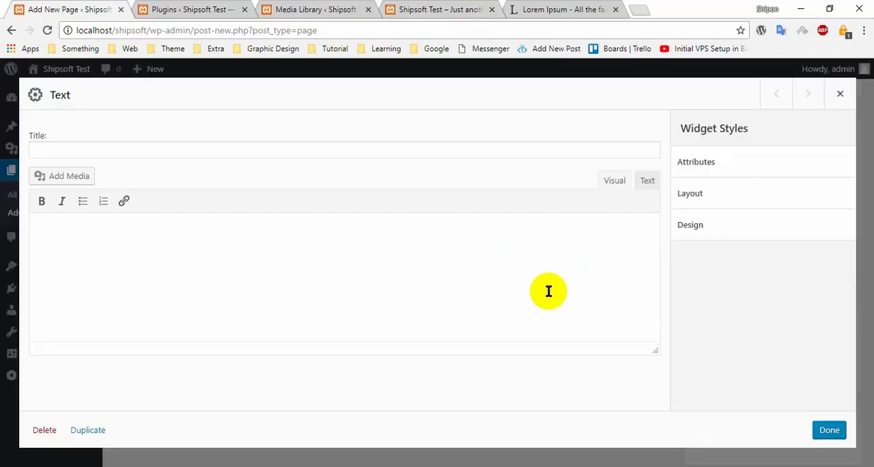
- Give the Text widget the title "Download"
click(201, 137)
click(511, 10)
click(465, 11)
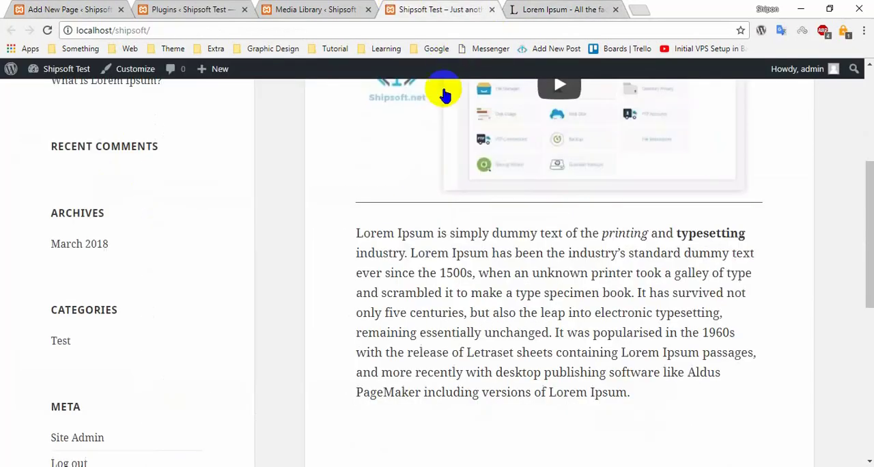
click(94, 8)
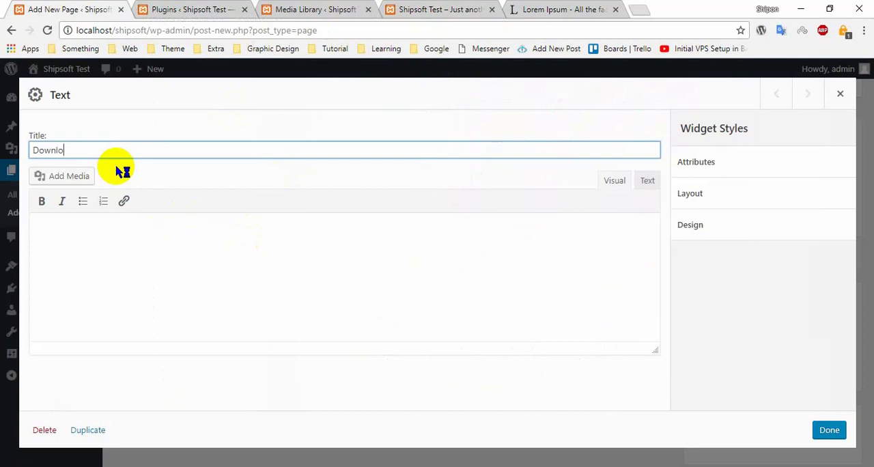
- Copy the "Why do we use it?" paragraph from lipsum.com into the Text widget's body
click(404, 8)
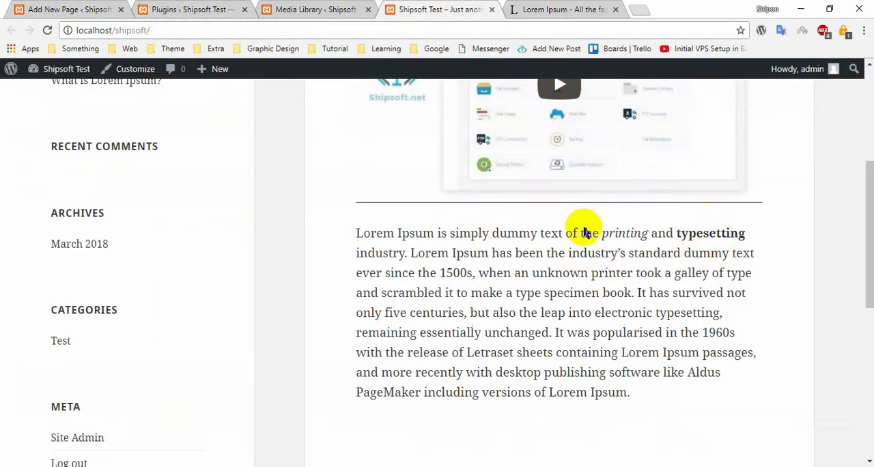
click(555, 8)
right_click(568, 124)
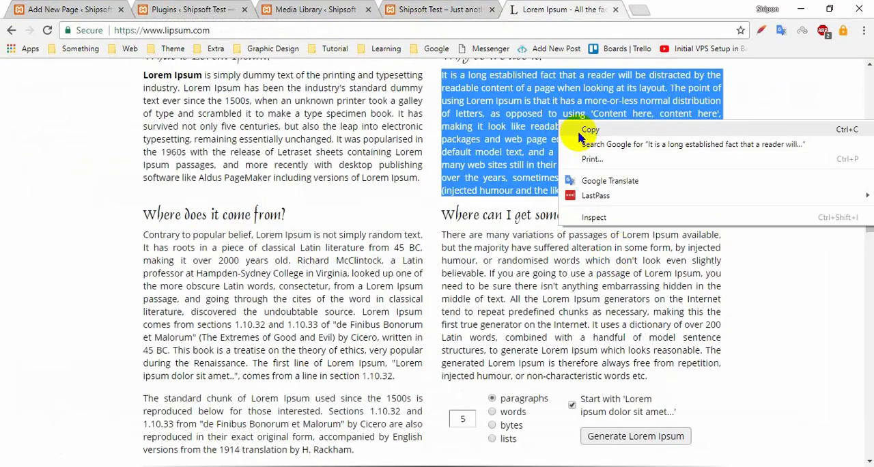
click(586, 130)
click(117, 6)
click(146, 300)
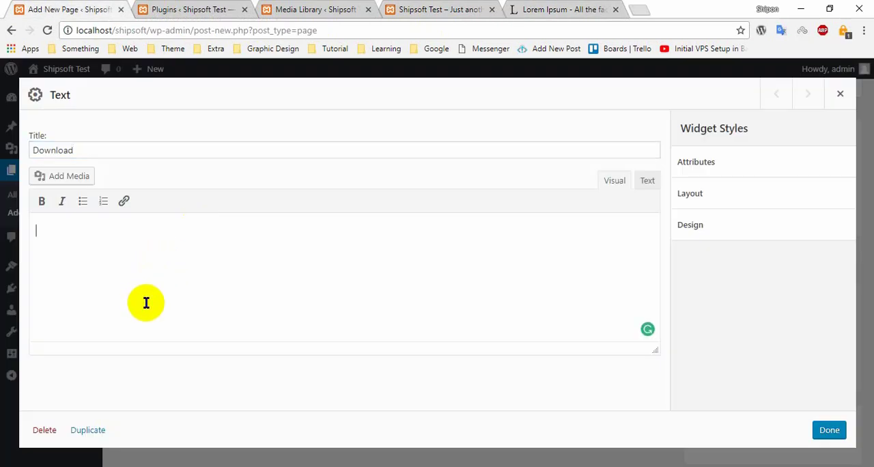
text(It is a long established fact that a reader will be distracted by the readable content of a page when looking at its layout. The point of using Lorem Ipsum is that it has a more-or-less normal distribution of letters, as opposed to using 'Content here, content here', making it look like readable English. Many desktop publishing packages and web page editors now use Lorem Ipsum as their default model text, and a search for 'lorem ipsum' will uncover many web sites still in their infancy. Various versions have evolved over the years, sometimes by accident, sometimes on purpose (injected humour and the like).)
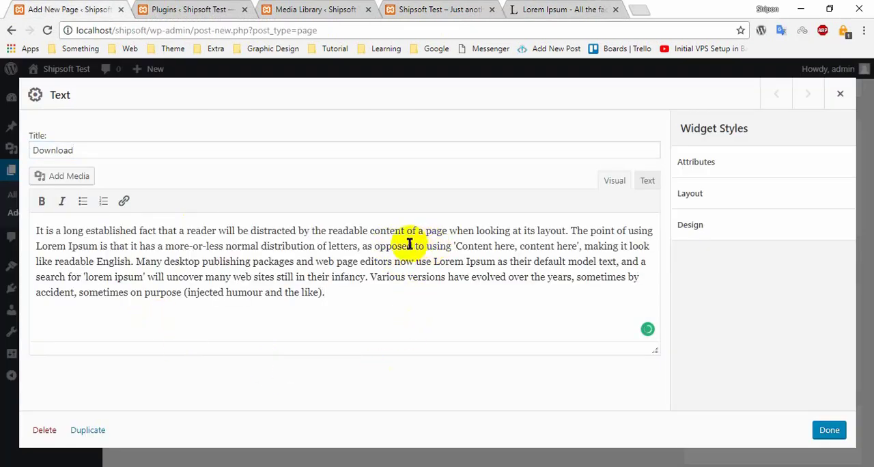
- Make "distribution of letters, as opposed" bold in the Text widget's paragraph and finish editing the widget
drag(395, 246, 273, 247)
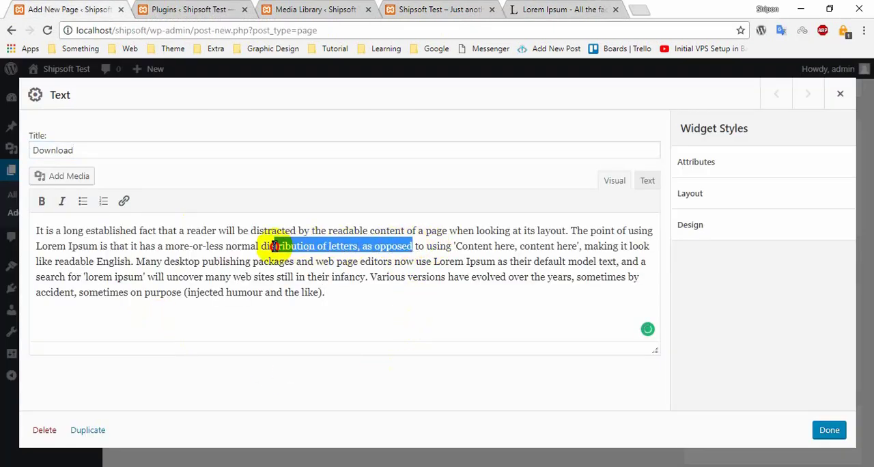
click(40, 203)
click(382, 308)
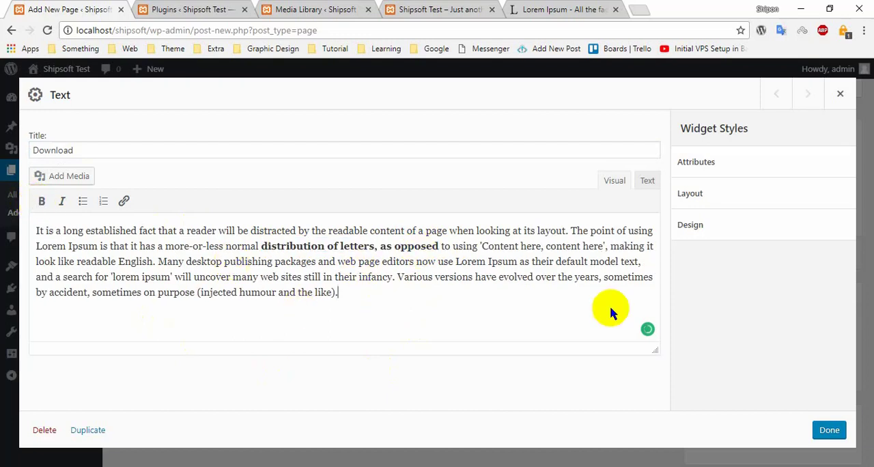
click(828, 431)
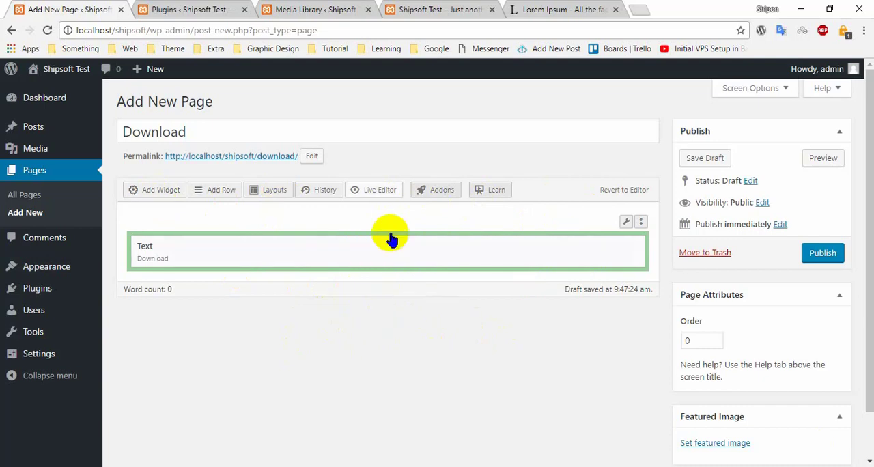
- Insert a second one-column row and add a SiteOrigin Button widget to the page
click(209, 190)
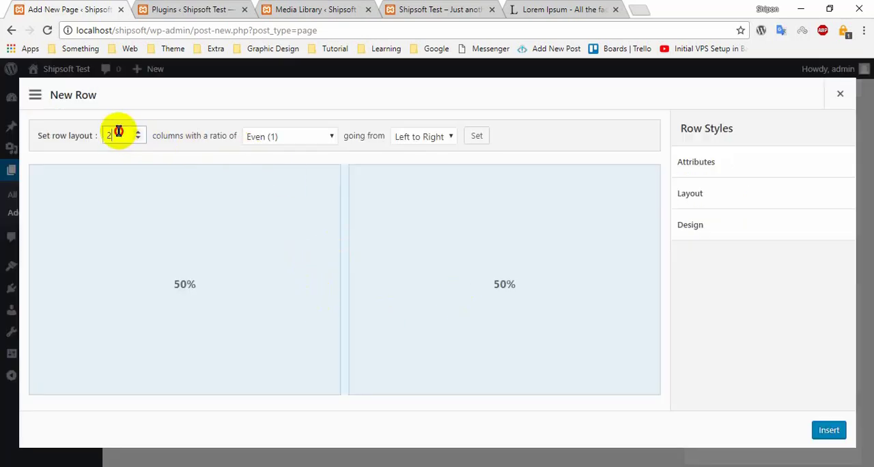
click(815, 432)
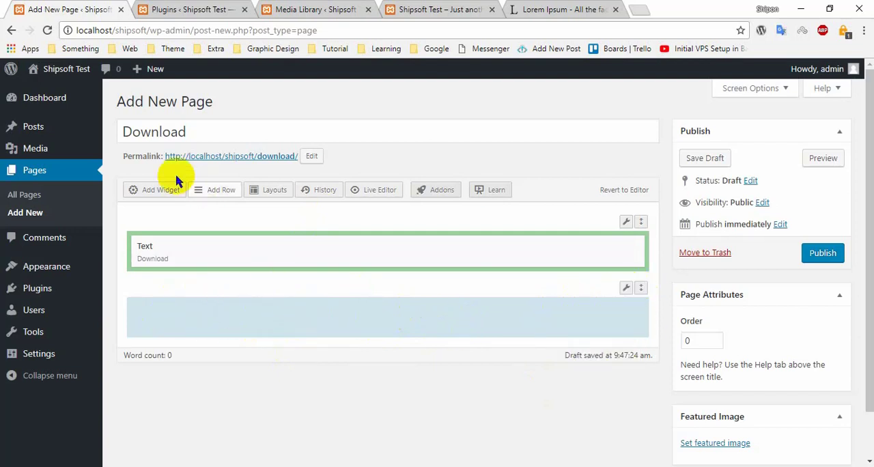
click(162, 195)
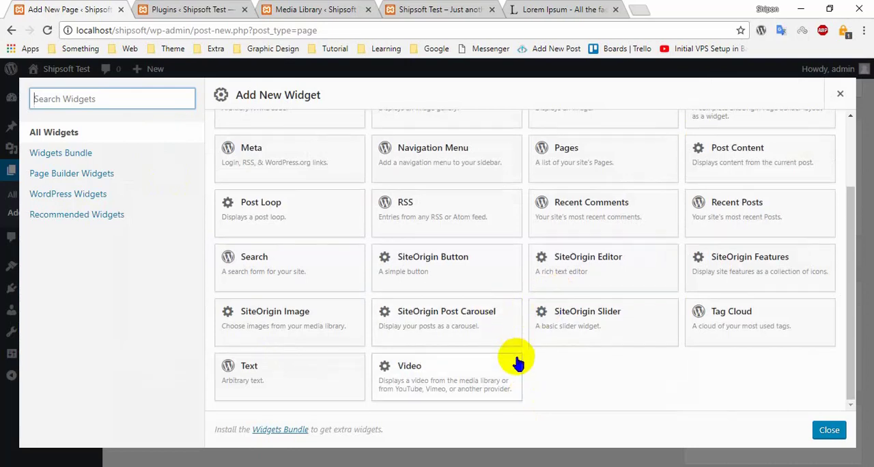
scroll(444, 314, up, 1)
scroll(395, 311, up, 2)
scroll(474, 316, down, 3)
scroll(574, 341, up, 1)
scroll(573, 342, down, 1)
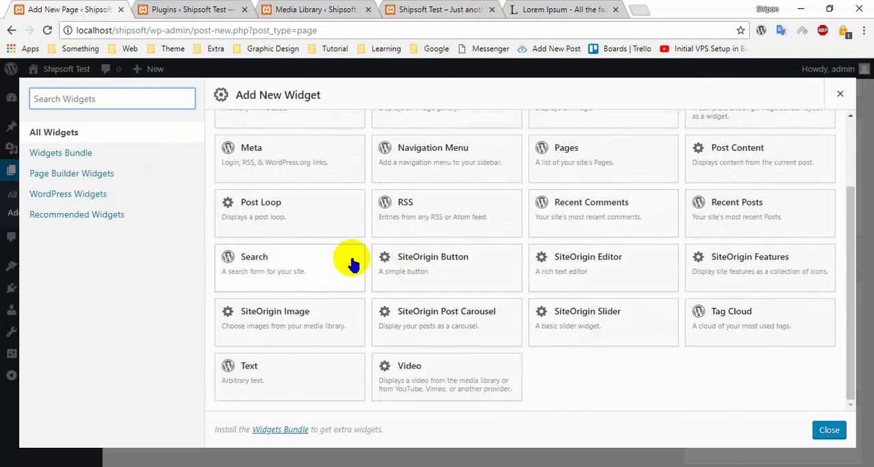
click(462, 271)
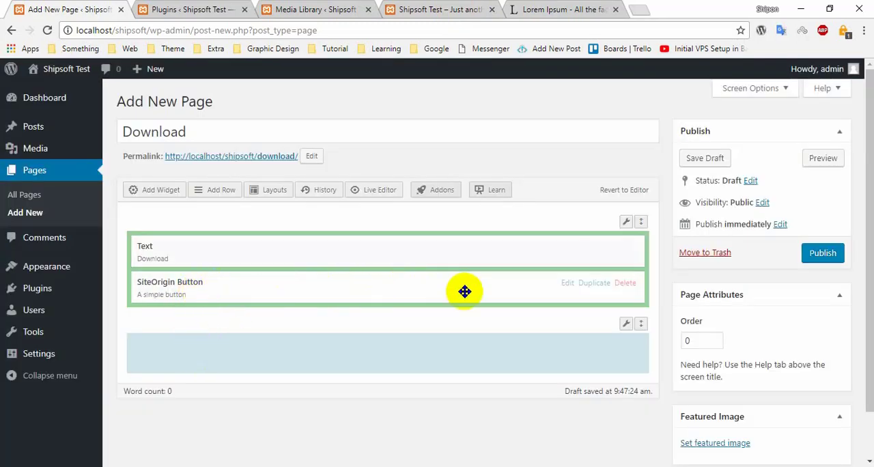
- Move the SiteOrigin Button widget out of the Text widget's row into the empty second row
drag(465, 292, 401, 327)
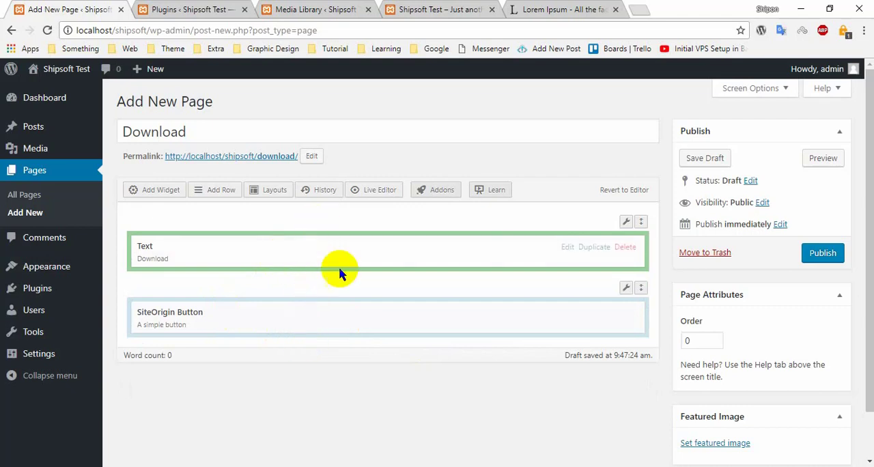
drag(255, 322, 313, 323)
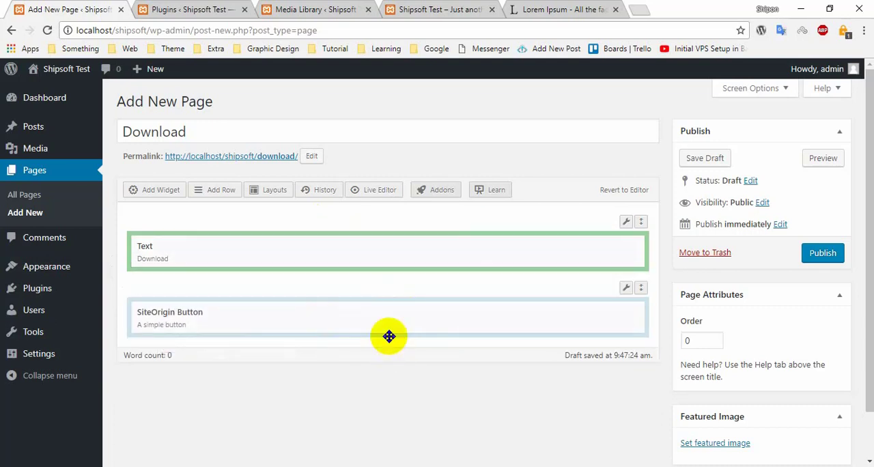
mouse_move(400, 303)
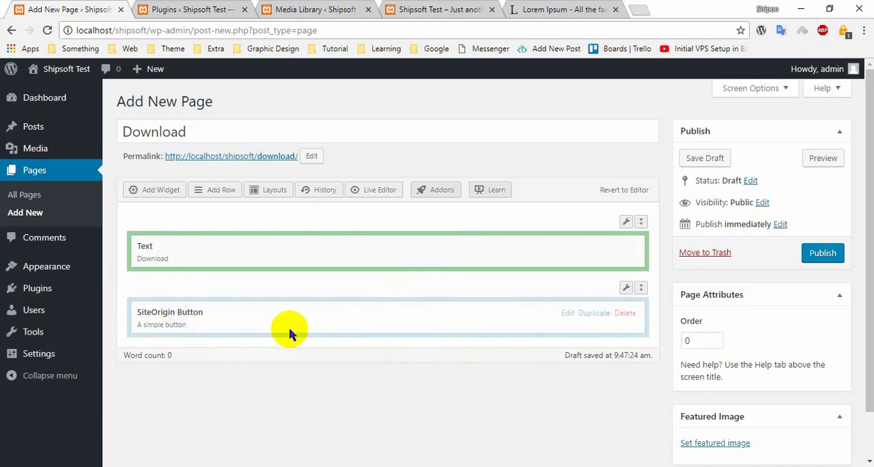
- Open the SiteOrigin Button widget's settings and review its Attributes, Layout and Design style options
click(567, 314)
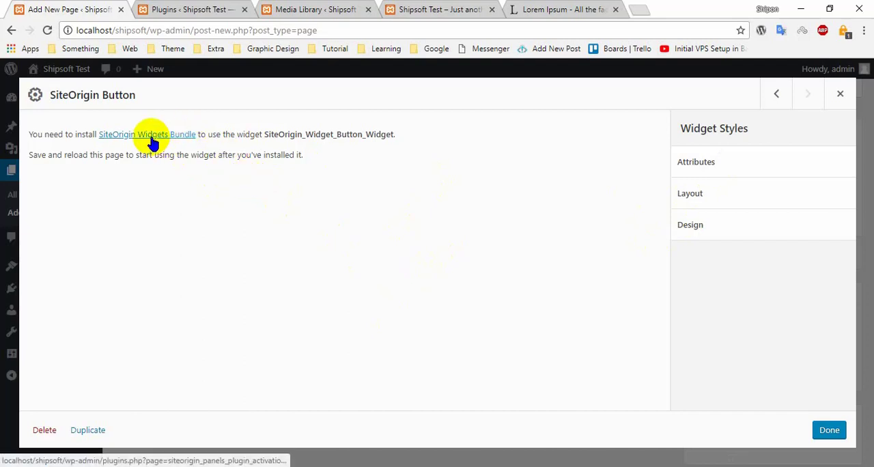
click(717, 167)
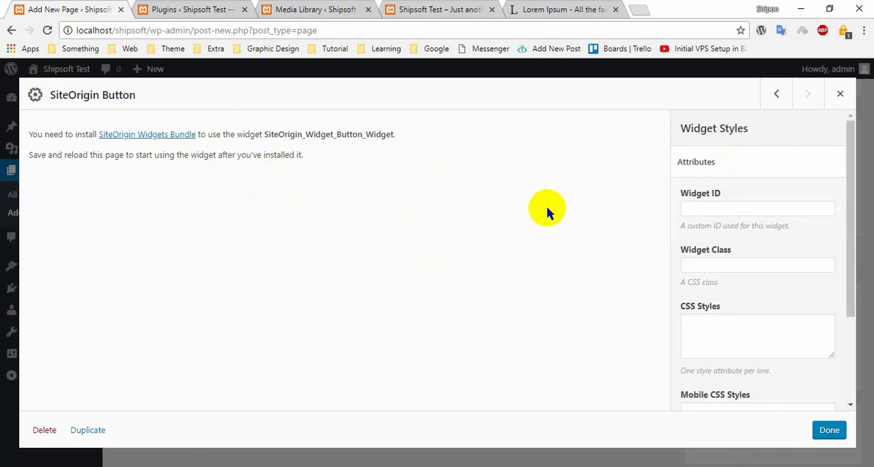
click(724, 171)
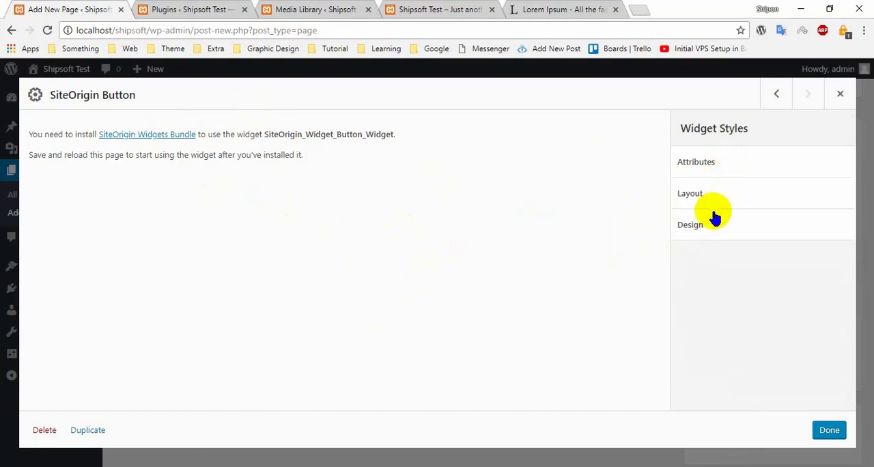
click(728, 200)
click(728, 200)
click(727, 229)
click(729, 236)
click(172, 135)
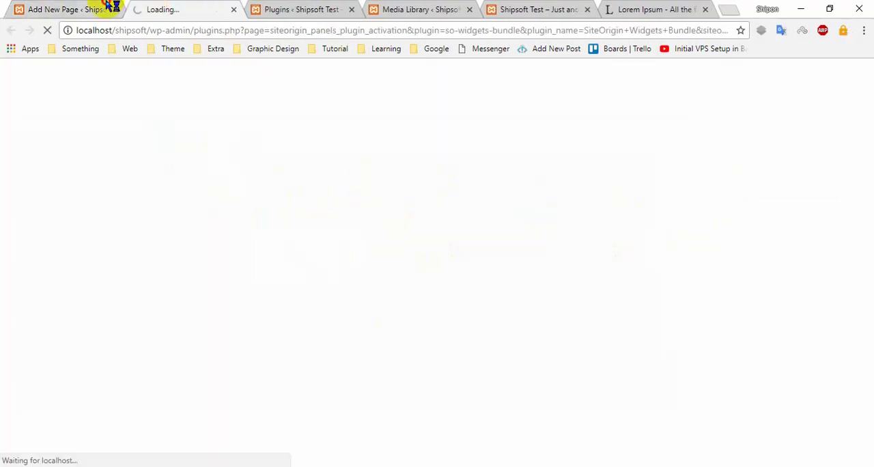
click(103, 10)
click(233, 11)
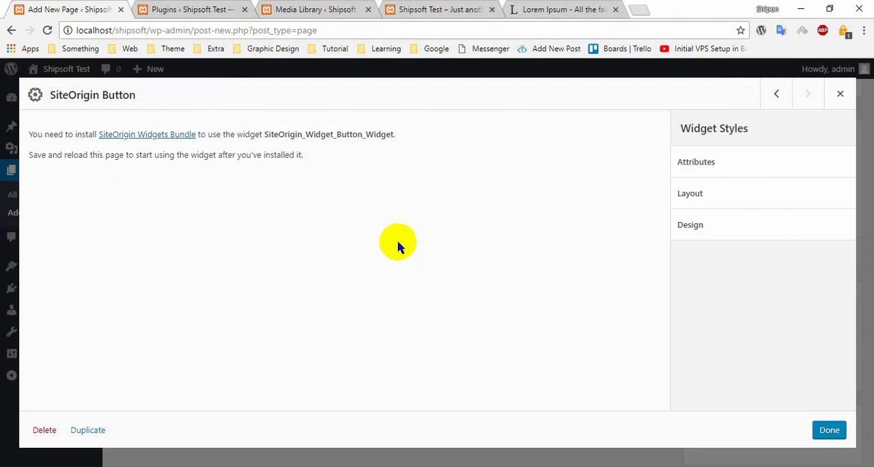
- Start installing the SiteOrigin Widgets Bundle plugin required by the button widget and check the installation page
click(171, 135)
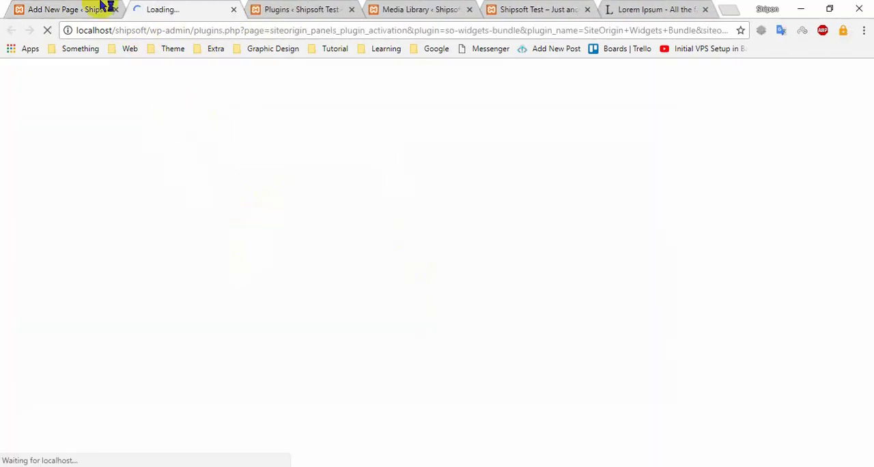
click(102, 10)
drag(45, 135, 424, 164)
click(424, 164)
click(185, 9)
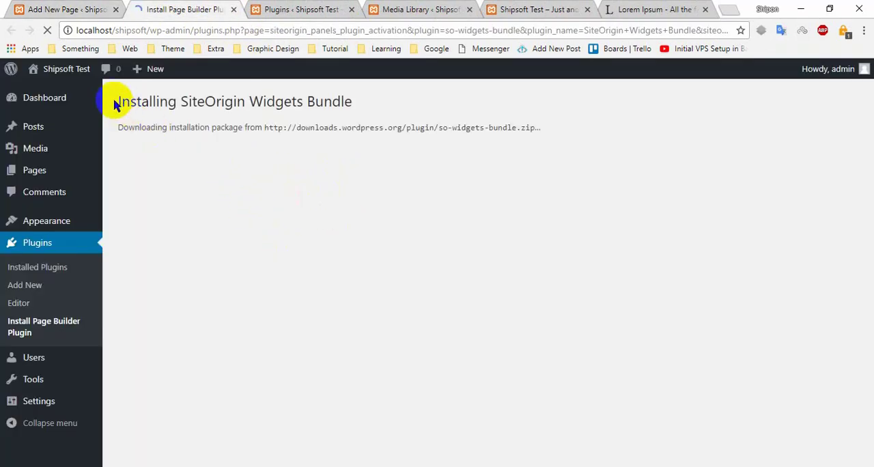
drag(114, 103, 570, 129)
click(570, 130)
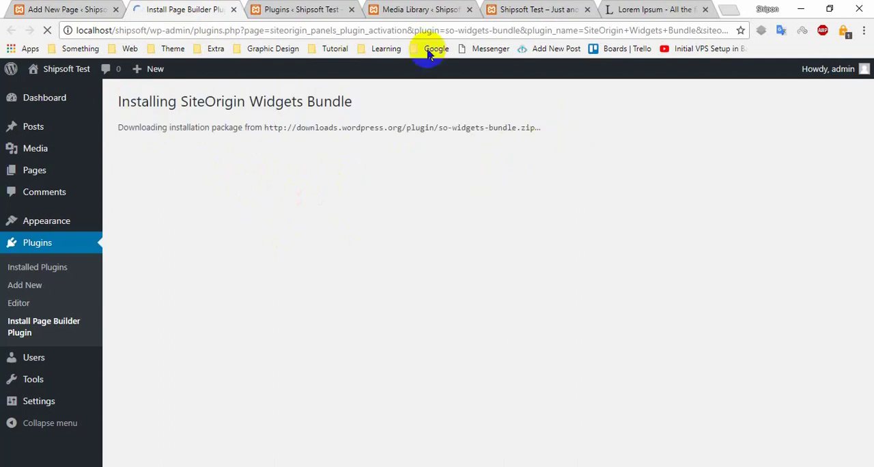
- Close the old Plugins browser tab while keeping the plugin installation page open
click(267, 5)
click(187, 9)
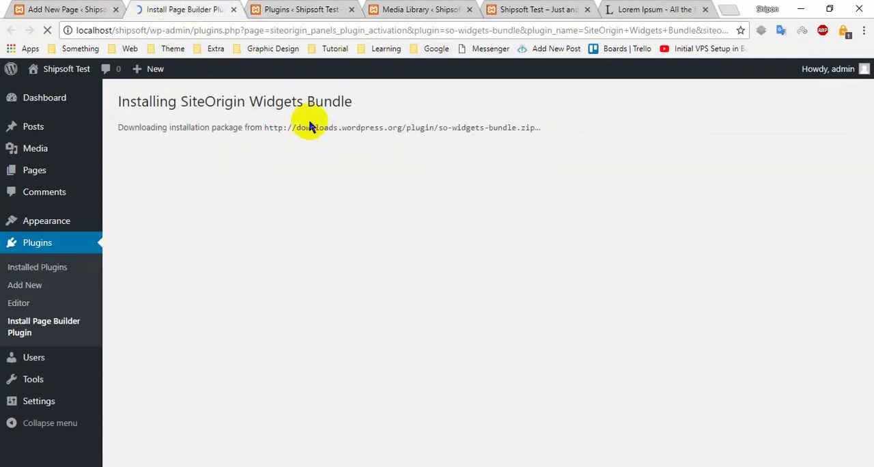
click(335, 5)
key(ctrl+shift+Tab)
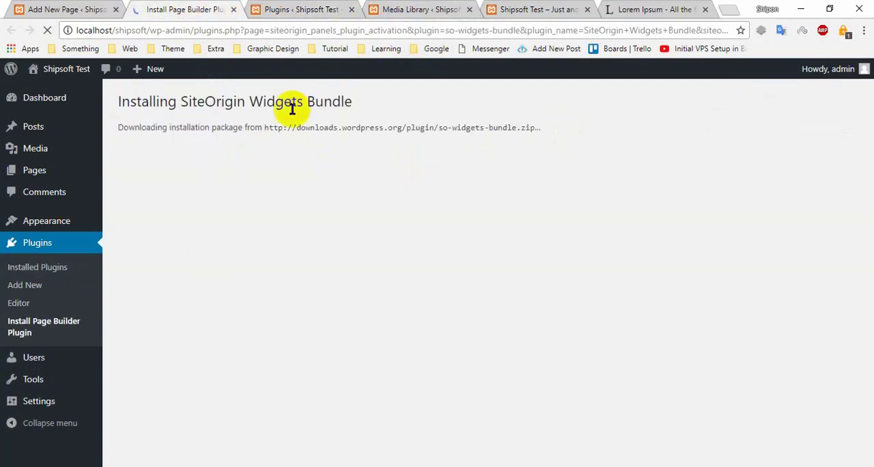
click(352, 9)
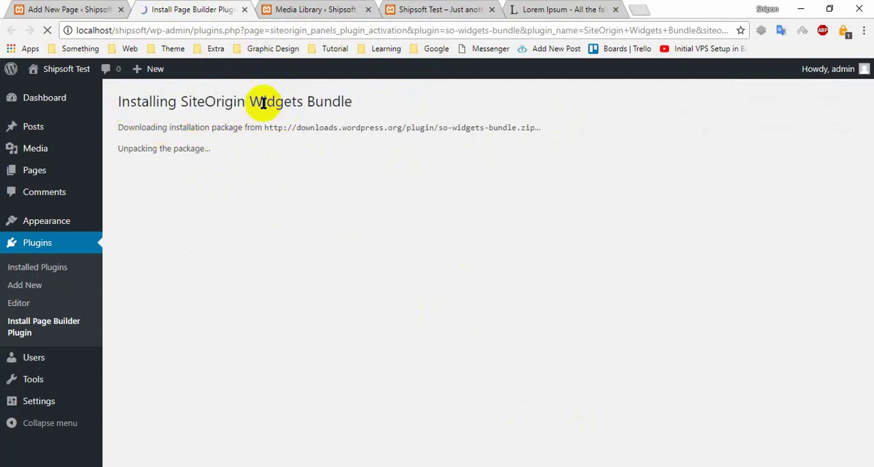
- Leave the button widget's settings and look through the list of widgets available for the page
click(68, 10)
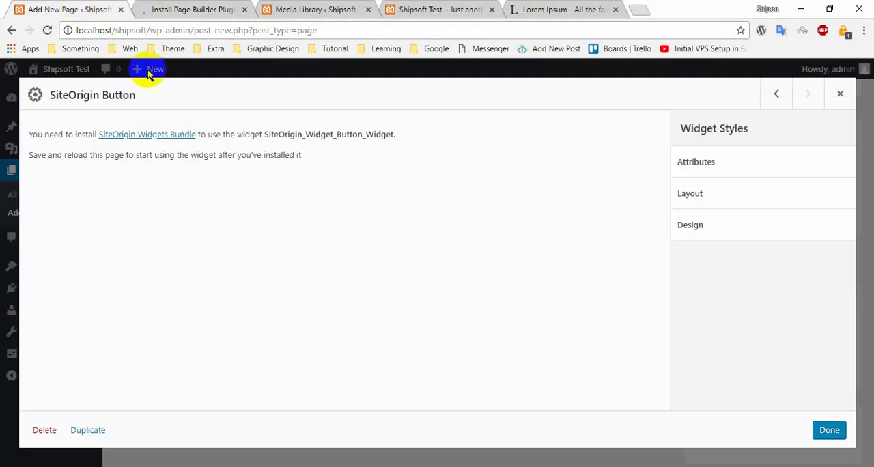
click(840, 96)
click(157, 191)
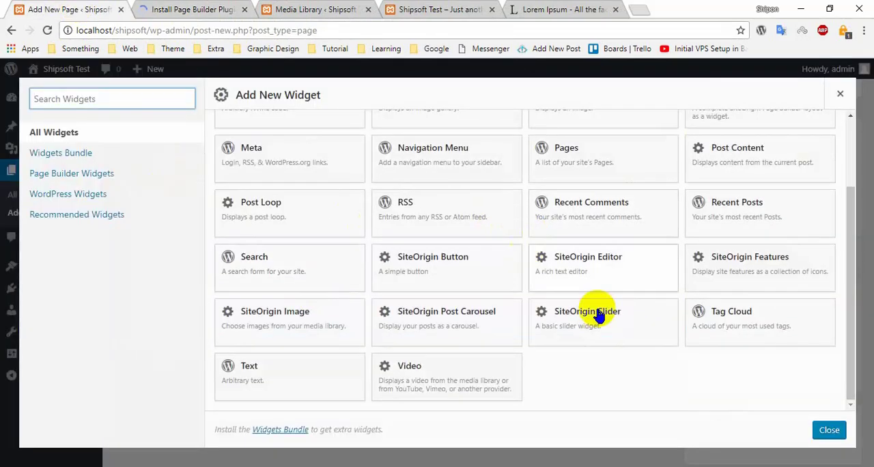
scroll(592, 312, up, 3)
scroll(644, 338, down, 1)
scroll(519, 314, down, 1)
scroll(738, 313, up, 2)
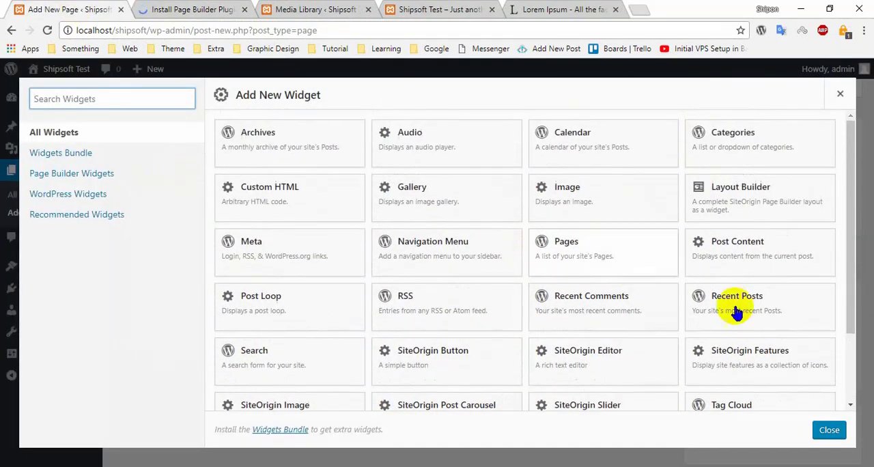
click(841, 97)
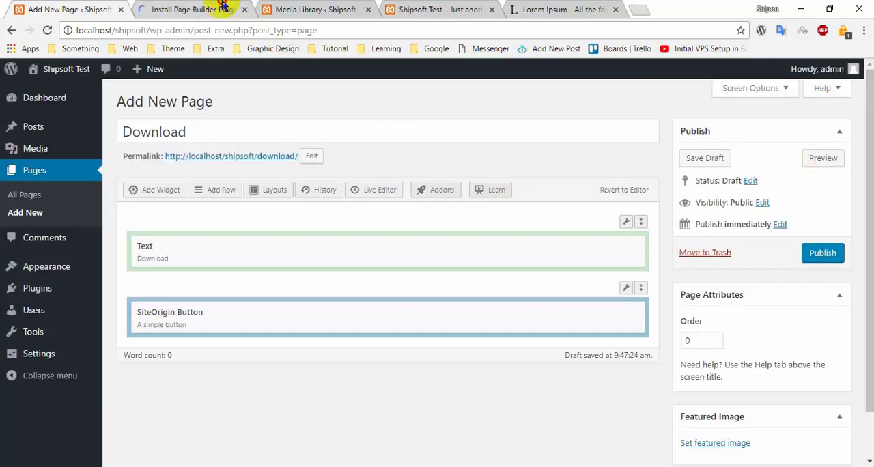
- Finish installing and activating SiteOrigin Widgets Bundle, and close the Plugins tab to return to the Download page's editor
click(218, 8)
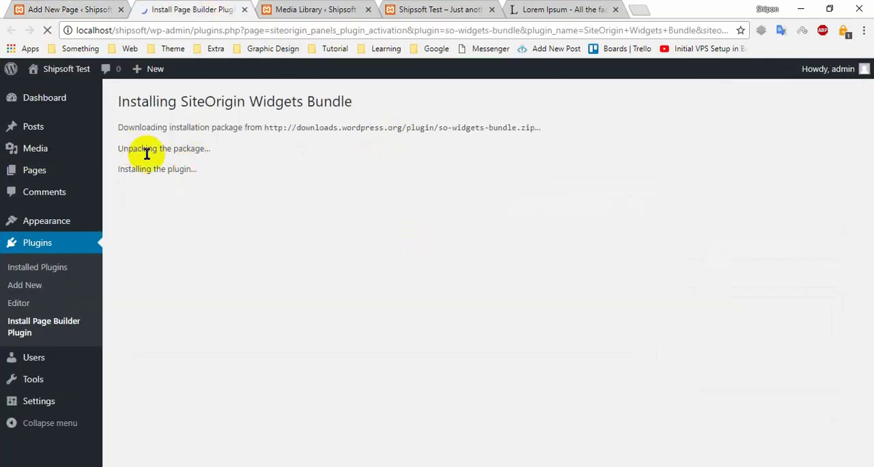
click(55, 8)
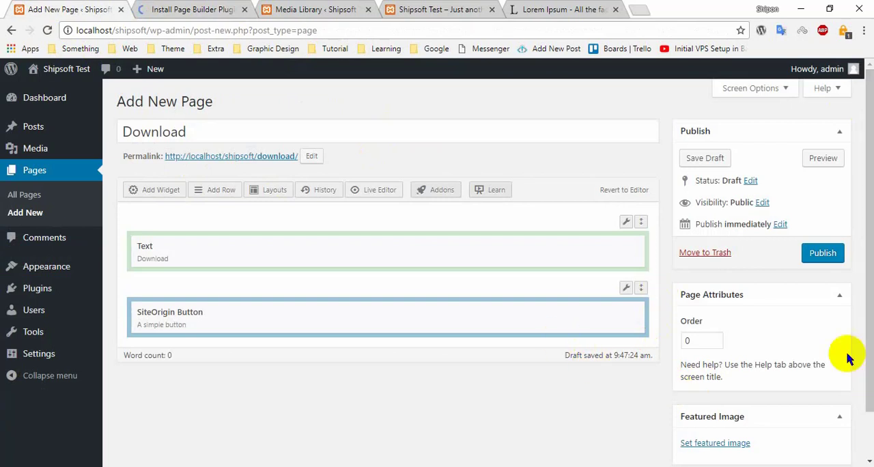
click(174, 8)
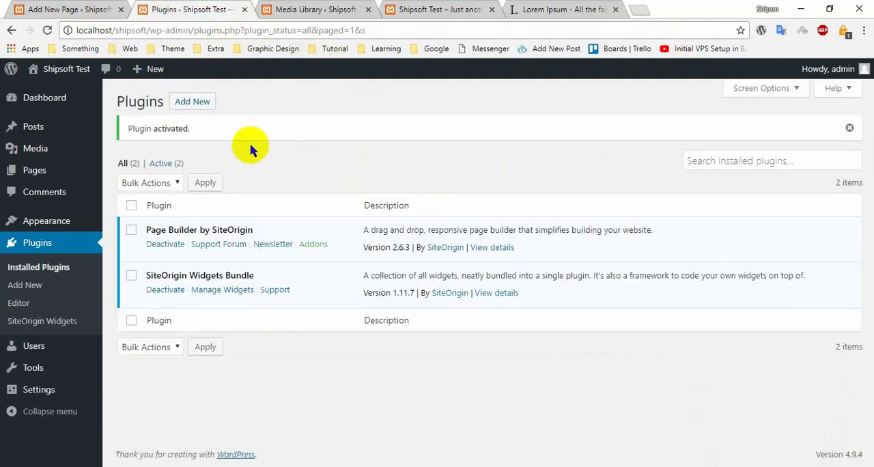
mouse_move(158, 269)
mouse_down()
mouse_move(241, 273)
mouse_move(151, 270)
mouse_up()
click(152, 270)
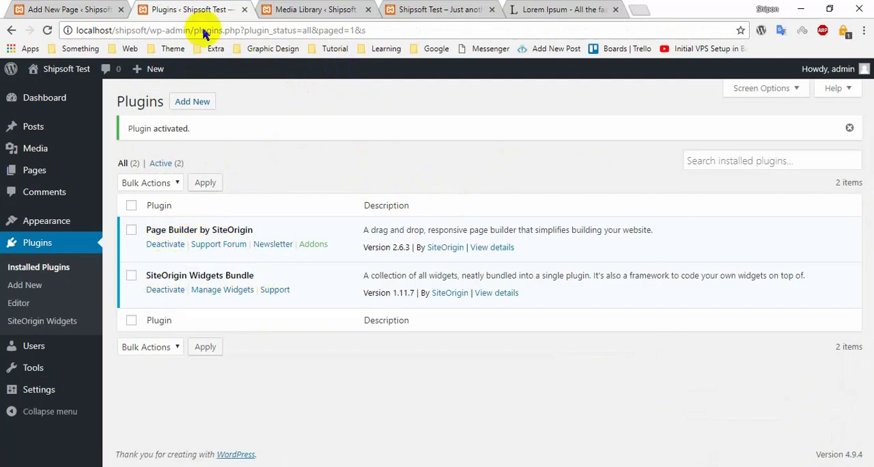
click(245, 14)
click(127, 11)
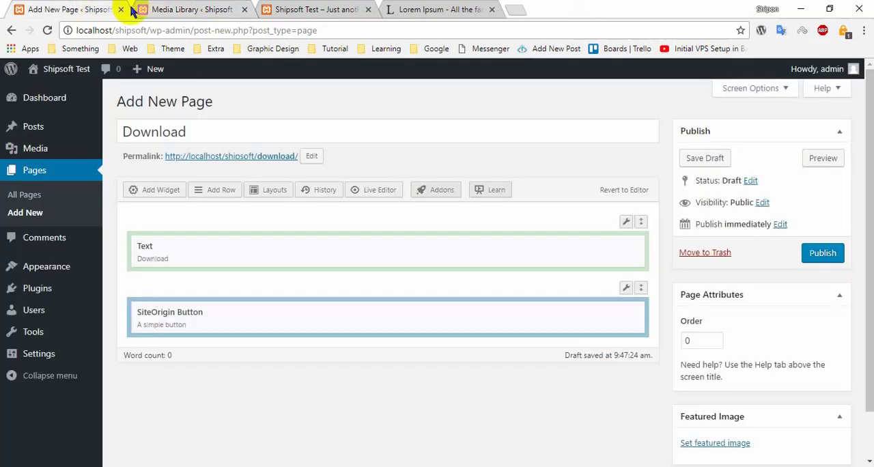
- Publish the Download page and let its editor reload
click(823, 253)
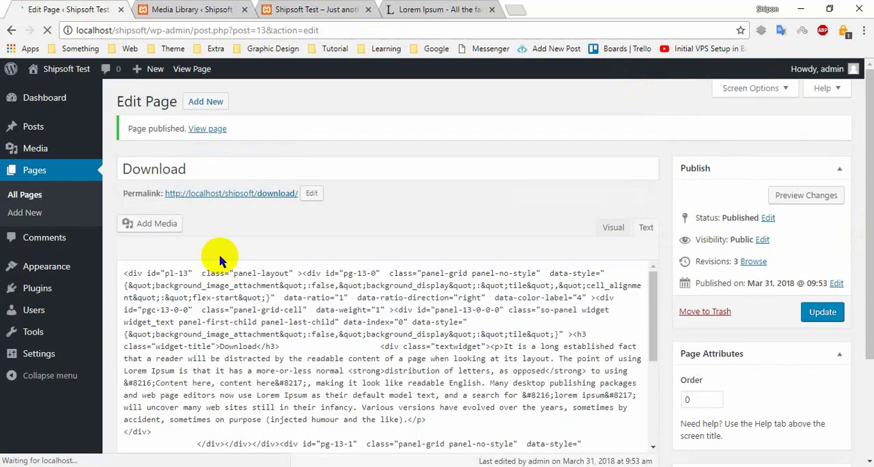
scroll(273, 273, down, 5)
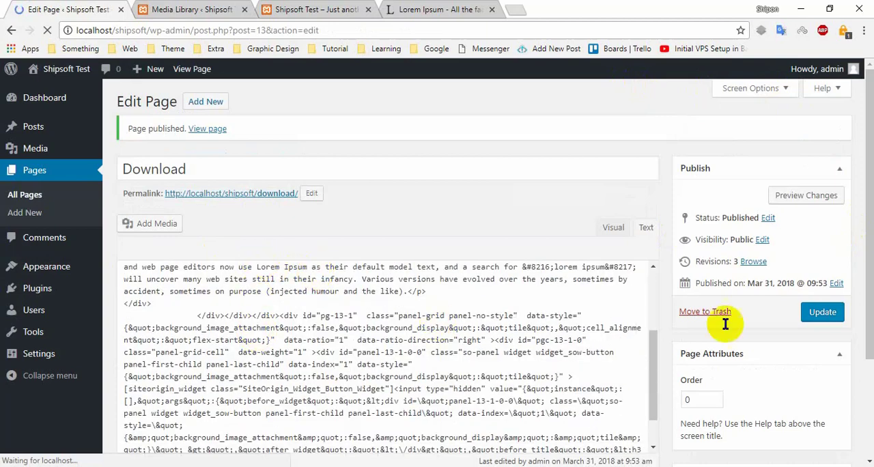
mouse_move(275, 363)
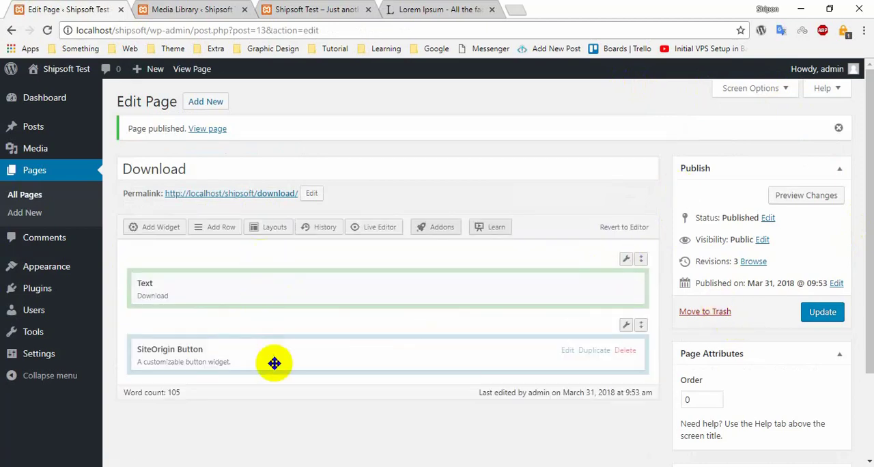
- Open the SiteOrigin Button widget for editing and set its button text to "Download ZIp FIle"
click(568, 350)
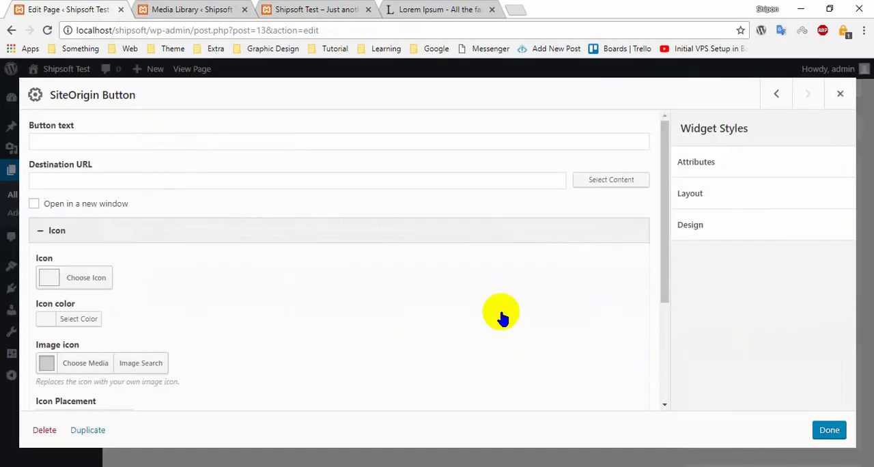
click(139, 142)
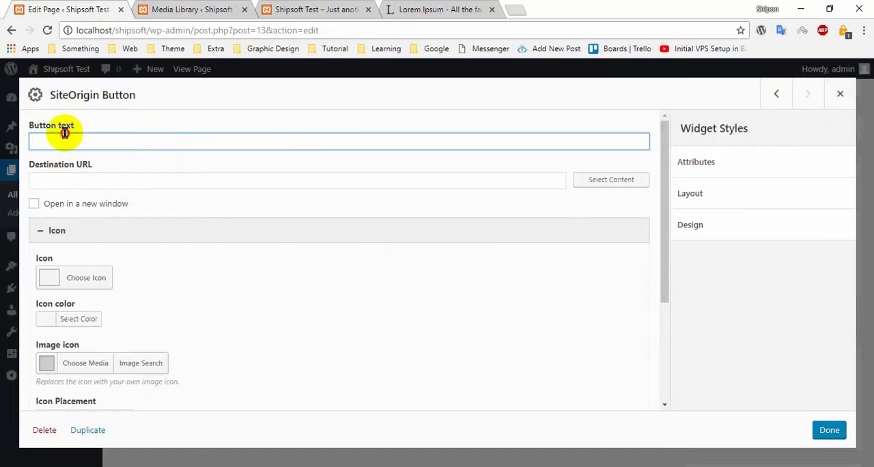
click(43, 181)
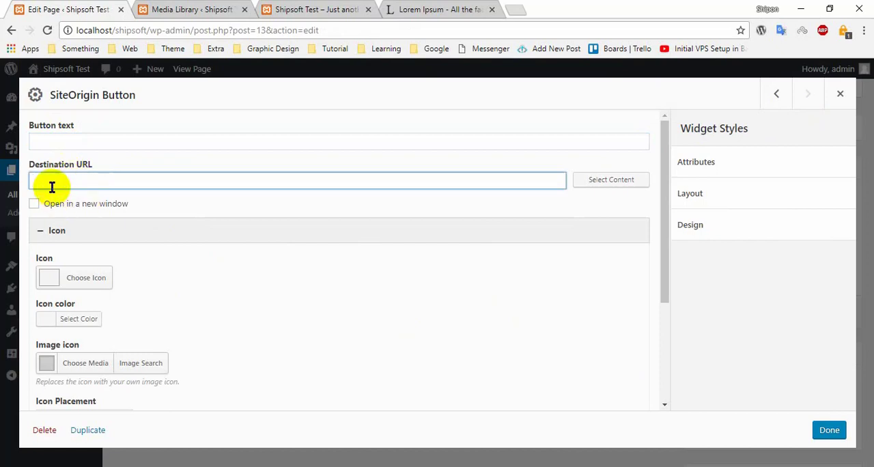
scroll(150, 275, down, 3)
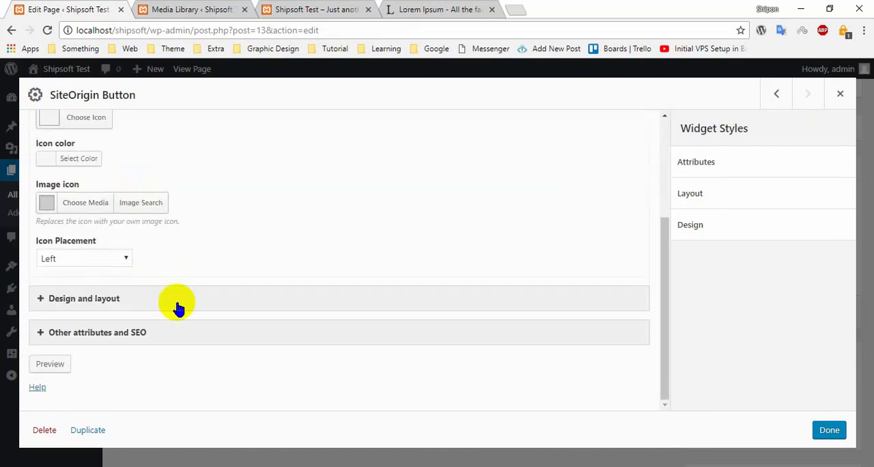
scroll(205, 307, up, 3)
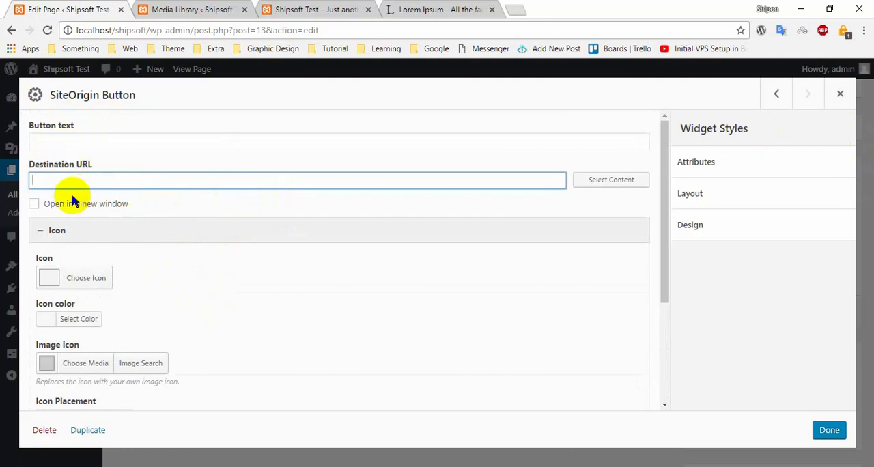
click(52, 139)
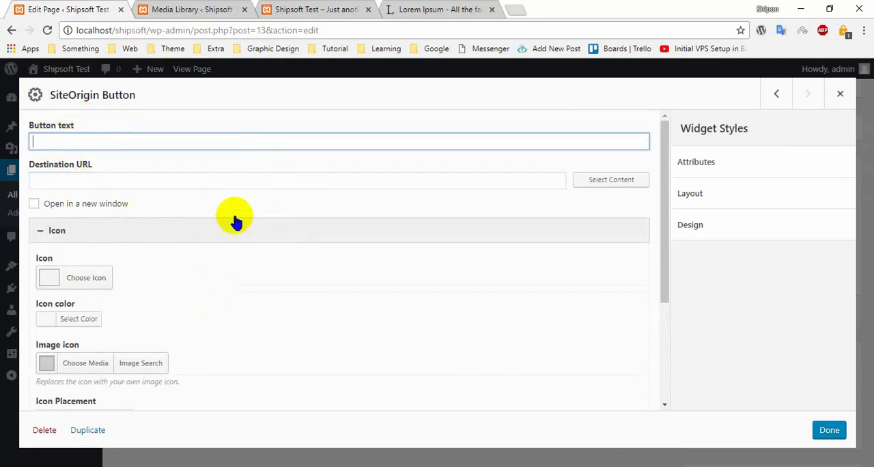
click(281, 10)
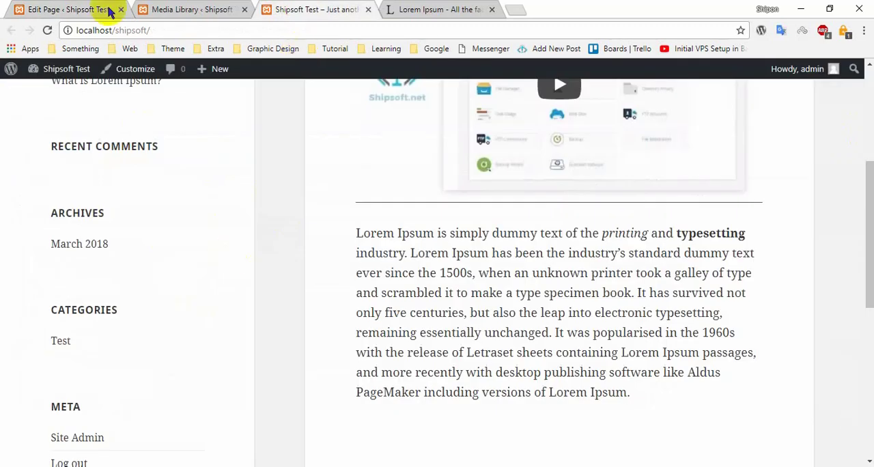
click(111, 10)
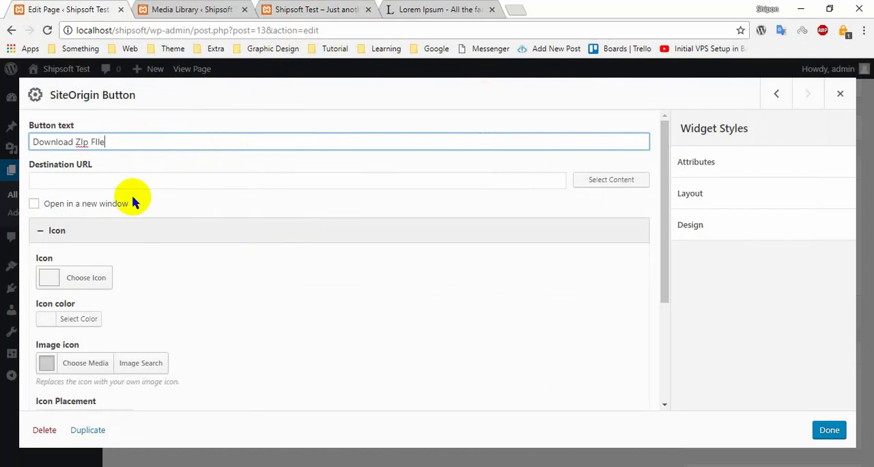
- Copy the uploaded Csss-Variable.zip file's URL from the Media Library and paste it as the button's destination URL
click(91, 181)
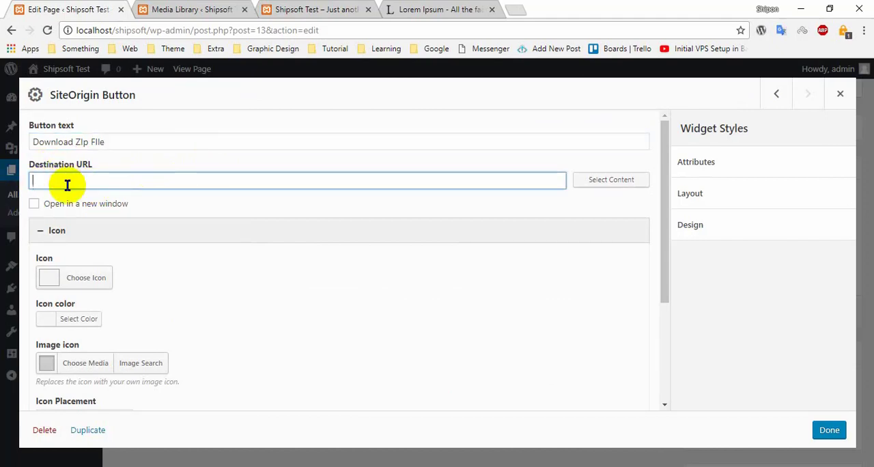
click(300, 10)
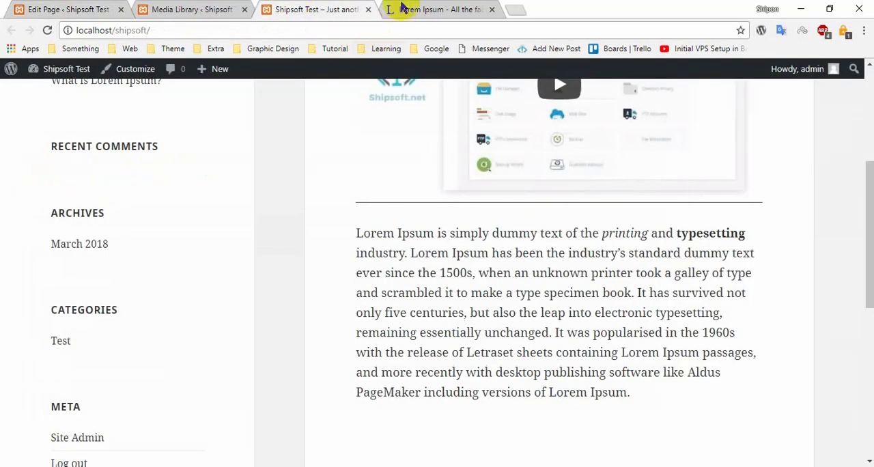
click(403, 9)
click(219, 10)
right_click(810, 197)
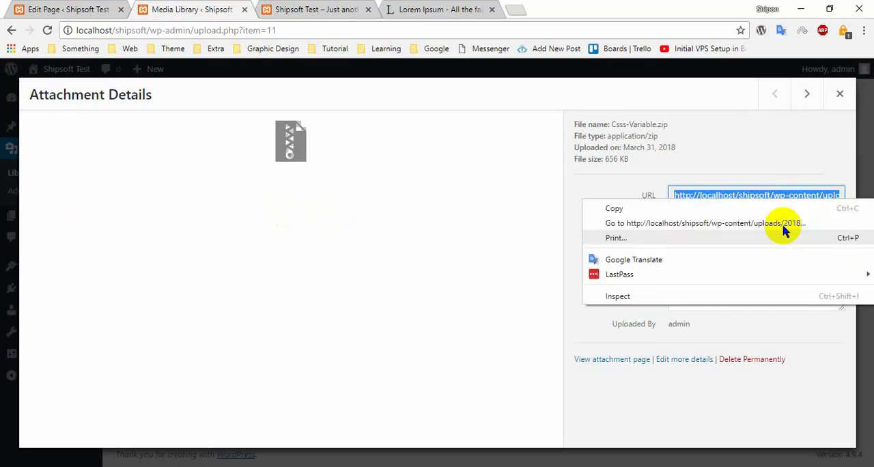
click(628, 204)
click(72, 9)
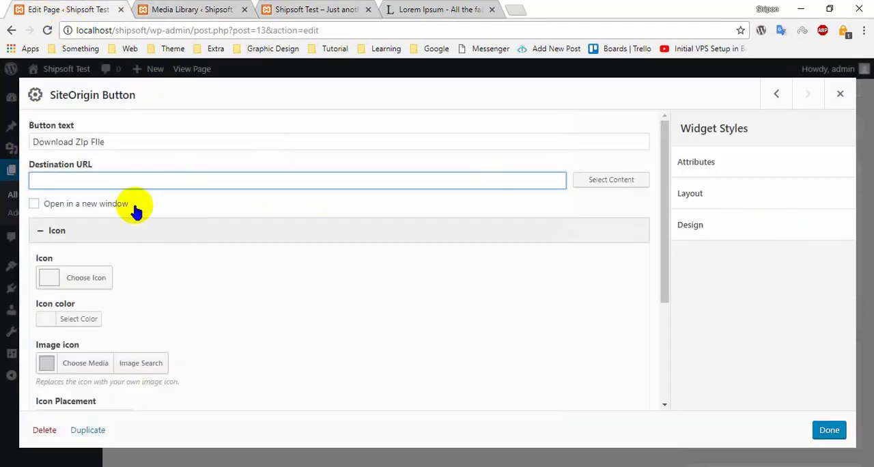
key(ctrl+v)
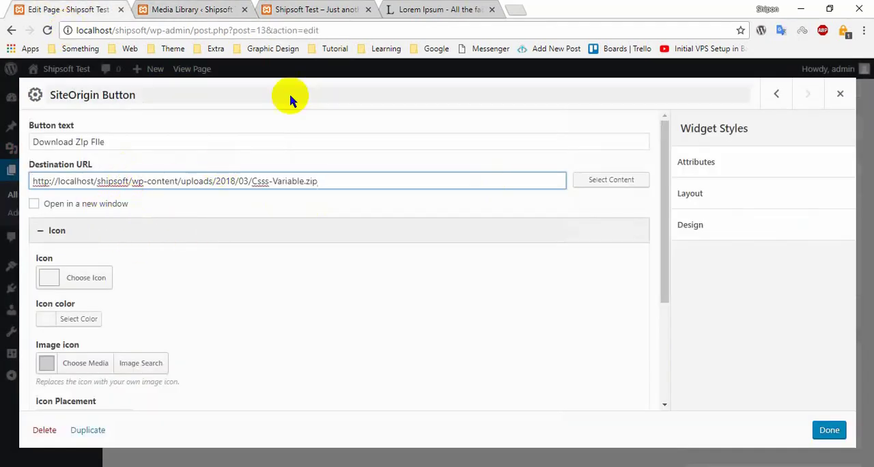
- Examine the button's option for opening in a new window and its icon settings
click(36, 204)
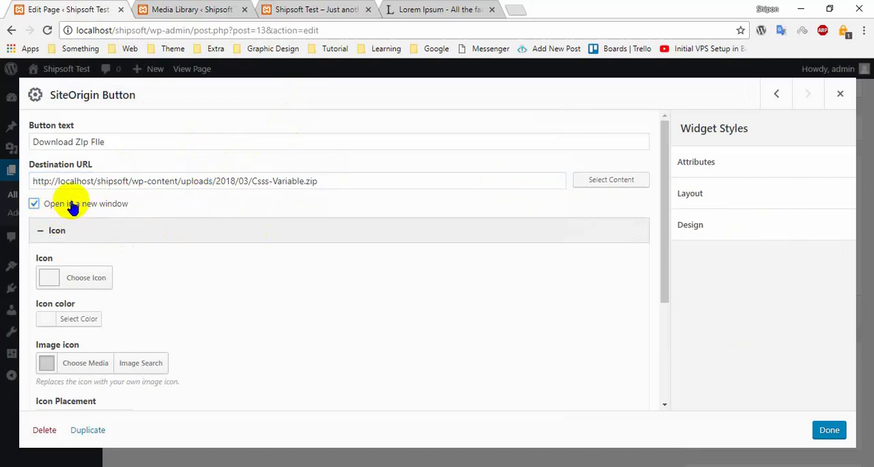
click(73, 206)
click(62, 232)
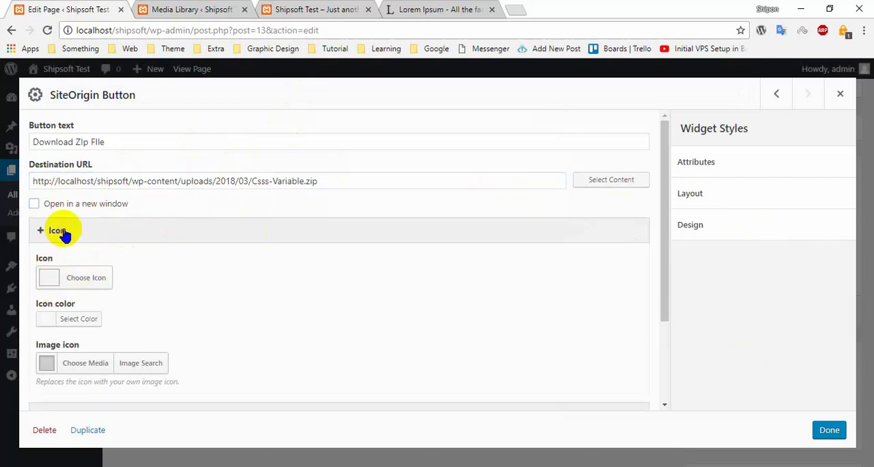
click(62, 231)
scroll(121, 280, down, 3)
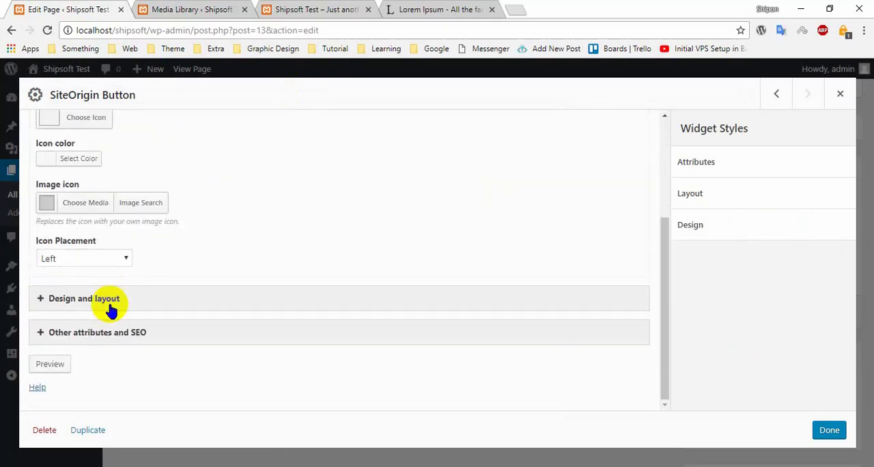
scroll(55, 254, up, 1)
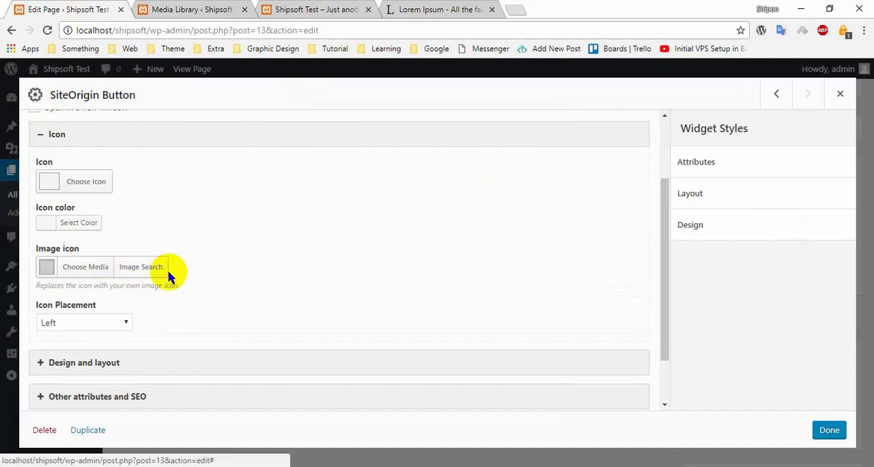
scroll(106, 260, down, 1)
scroll(103, 258, up, 3)
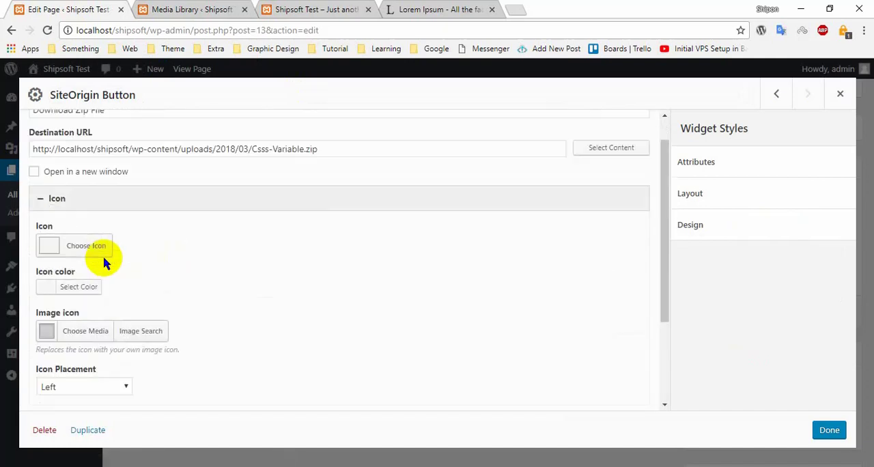
scroll(103, 273, down, 3)
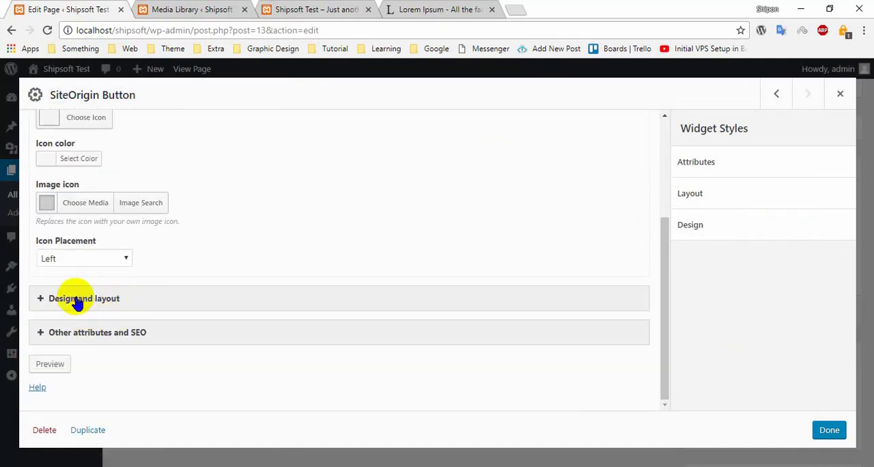
- Look through the button's design and layout settings, including width, alignment, theme, colors and font
click(77, 299)
scroll(136, 303, down, 5)
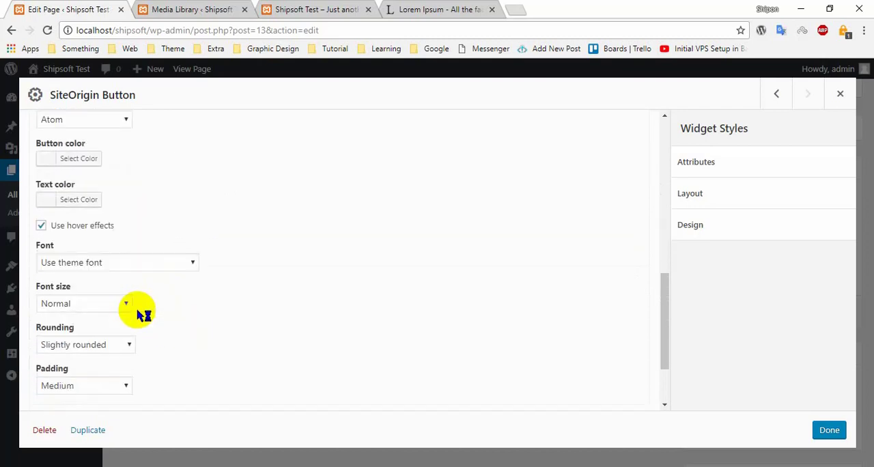
scroll(140, 314, down, 1)
scroll(116, 281, up, 3)
scroll(77, 280, up, 1)
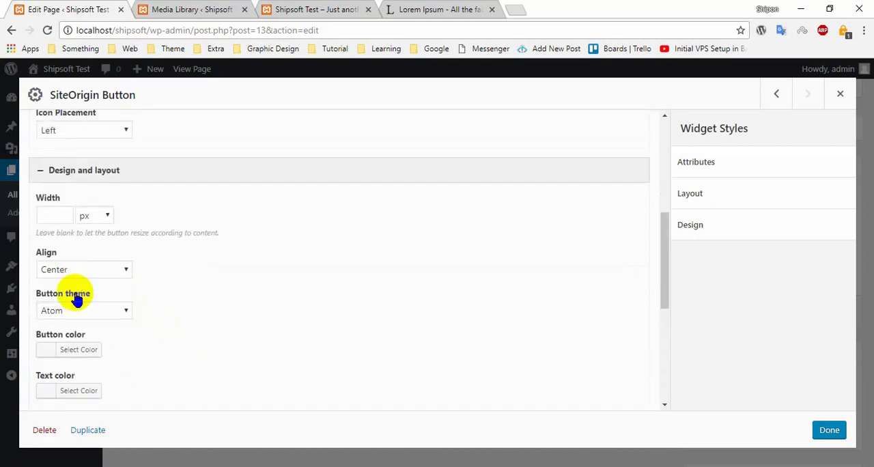
scroll(77, 314, down, 1)
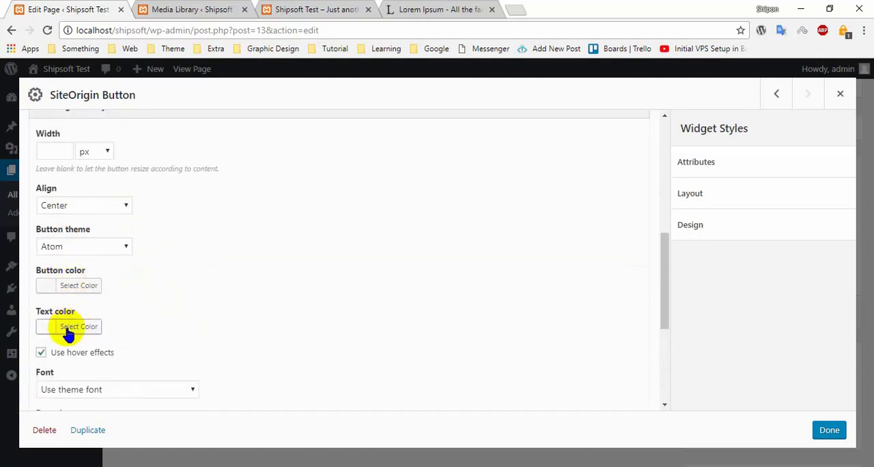
scroll(77, 263, up, 1)
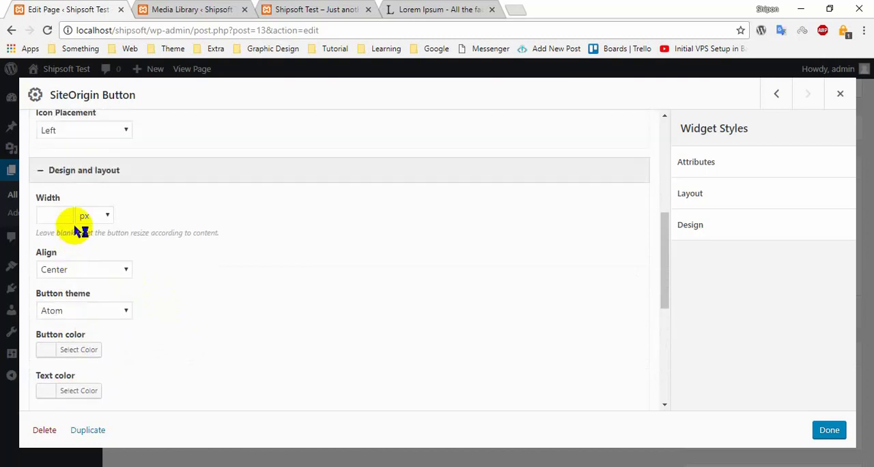
click(60, 172)
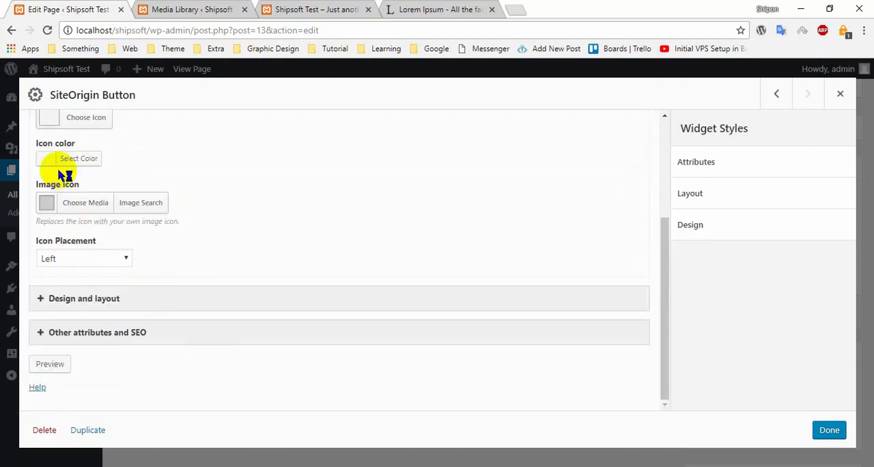
- Set the button theme to Flat in the design and layout settings and collapse that section
click(53, 299)
scroll(113, 286, down, 3)
click(92, 247)
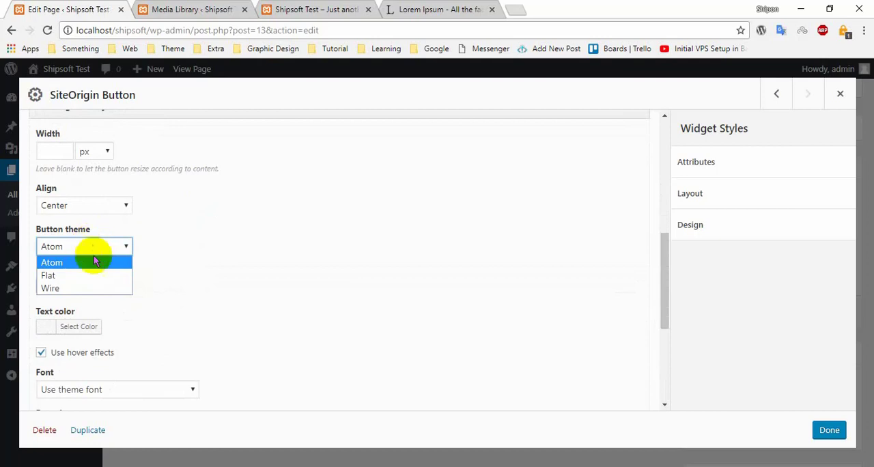
click(82, 280)
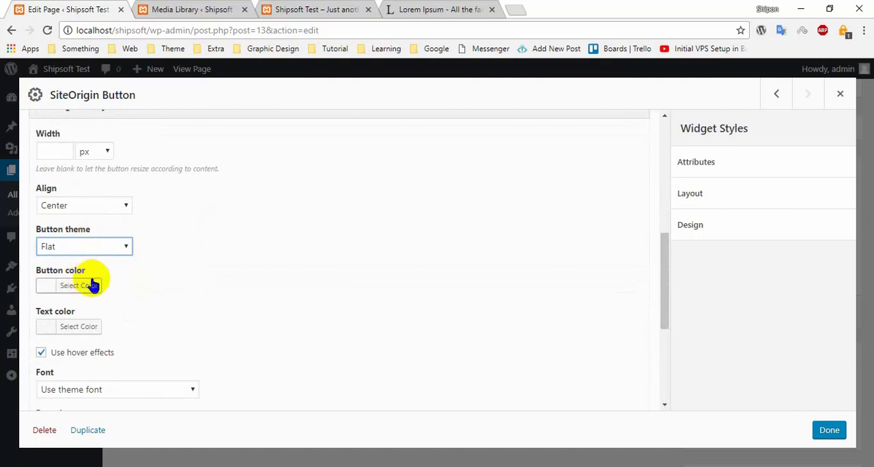
click(96, 244)
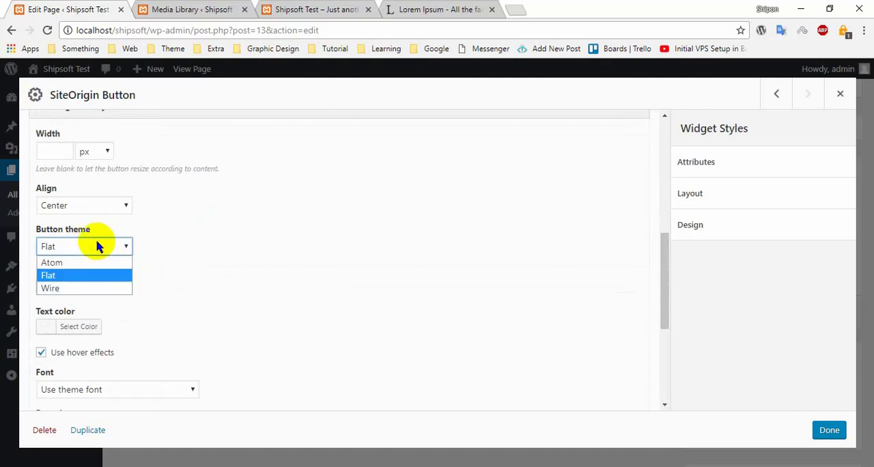
click(96, 276)
scroll(74, 203, up, 1)
scroll(74, 203, up, 1)
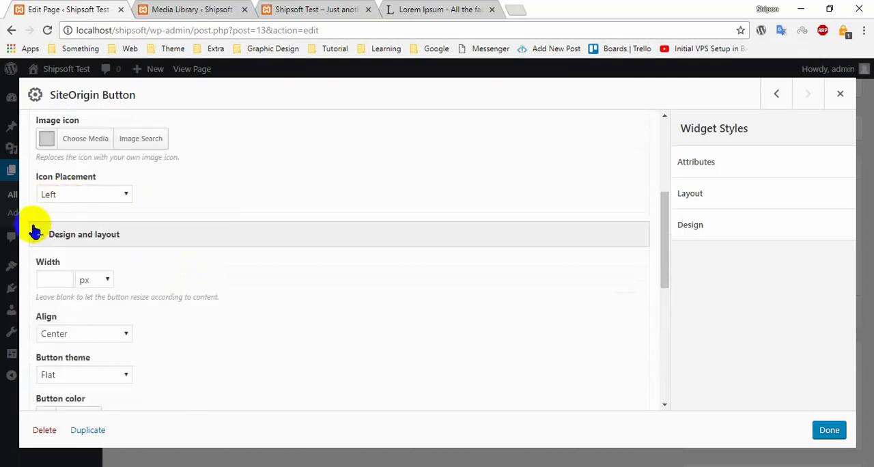
click(24, 238)
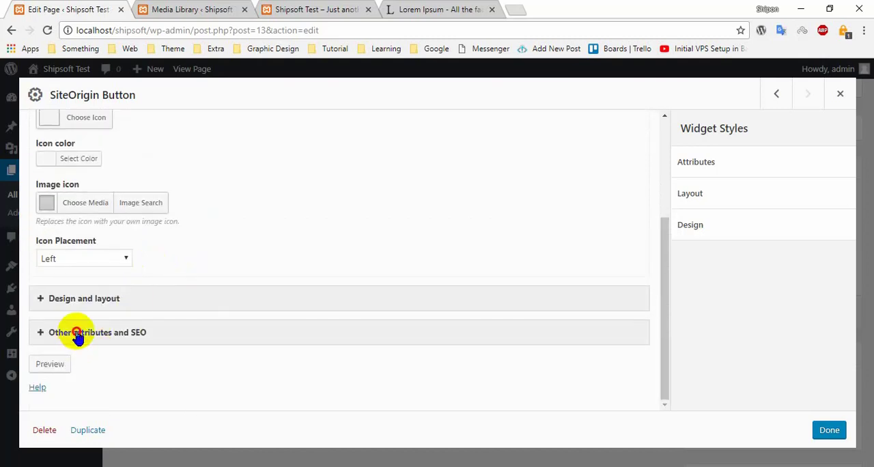
- Examine the button's other attributes and SEO fields, such as ID, classes, title, onclick and rel
click(77, 335)
scroll(136, 327, down, 2)
click(83, 249)
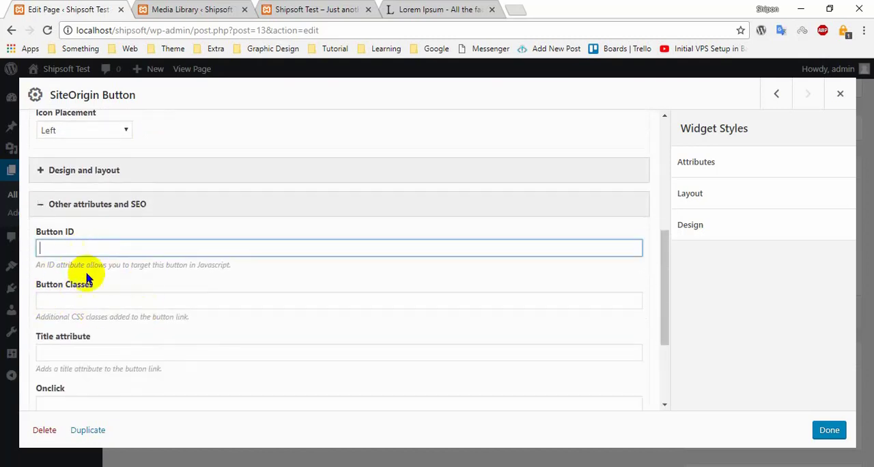
click(73, 300)
click(89, 354)
scroll(125, 351, down, 2)
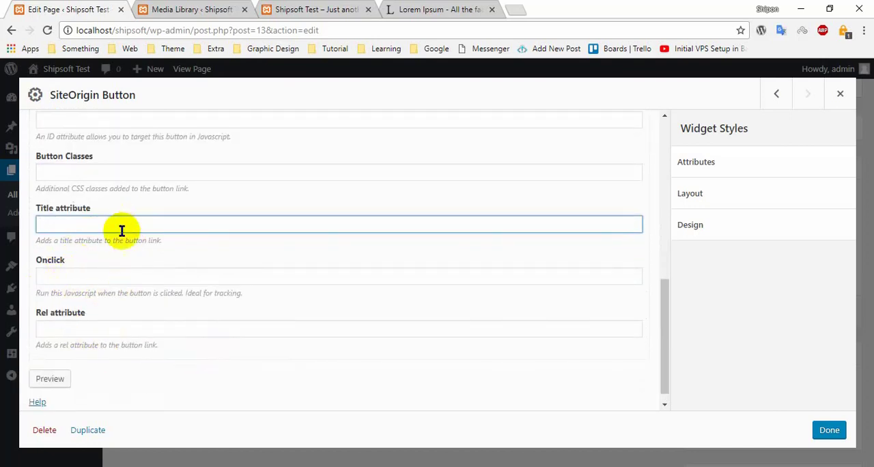
scroll(129, 314, down, 1)
scroll(268, 293, up, 2)
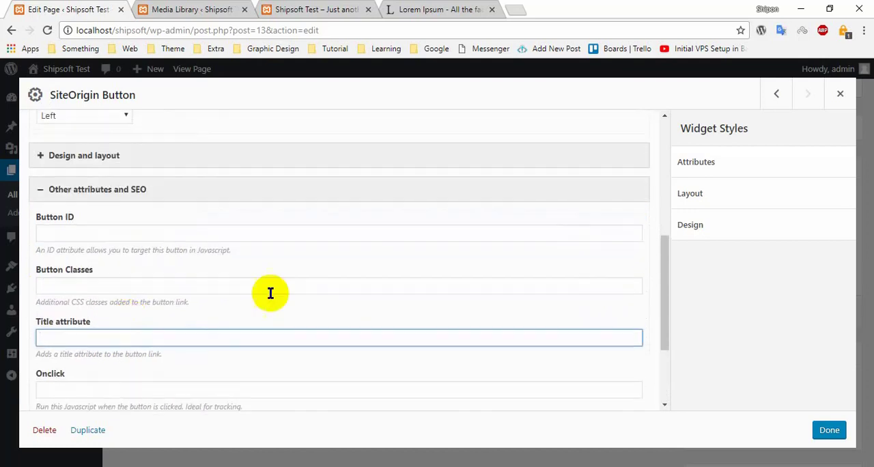
scroll(196, 273, up, 5)
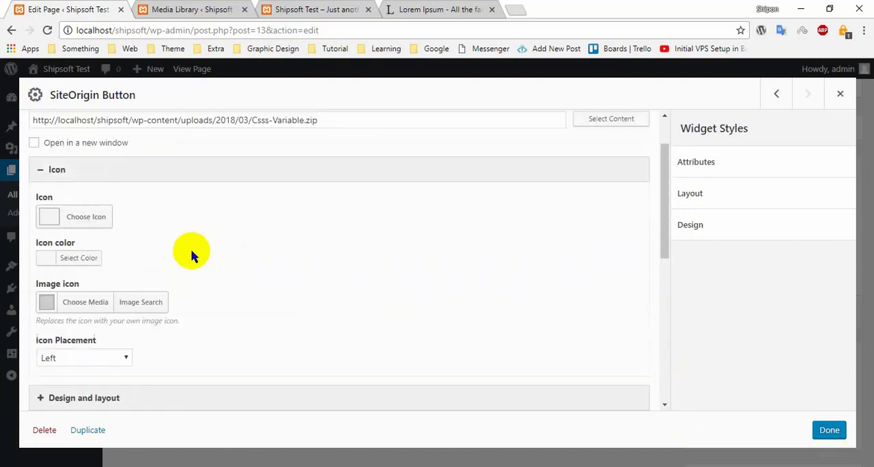
- Save the button settings in the updated Download page and open the published page in a new tab
click(784, 432)
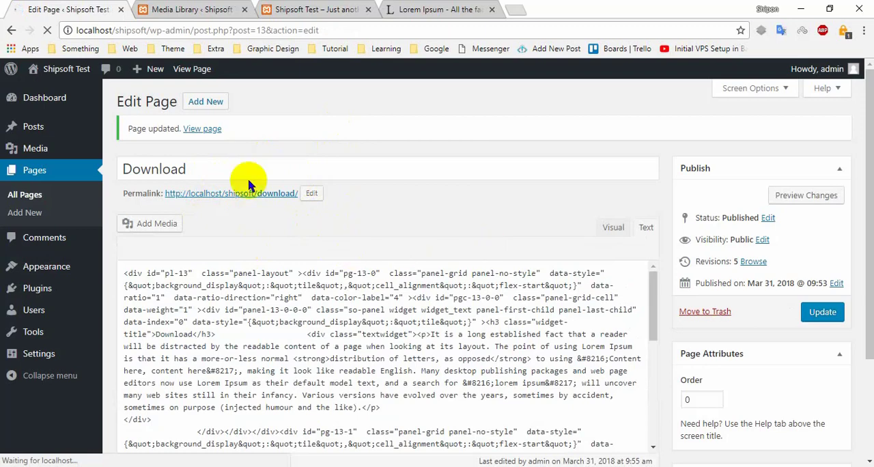
right_click(203, 70)
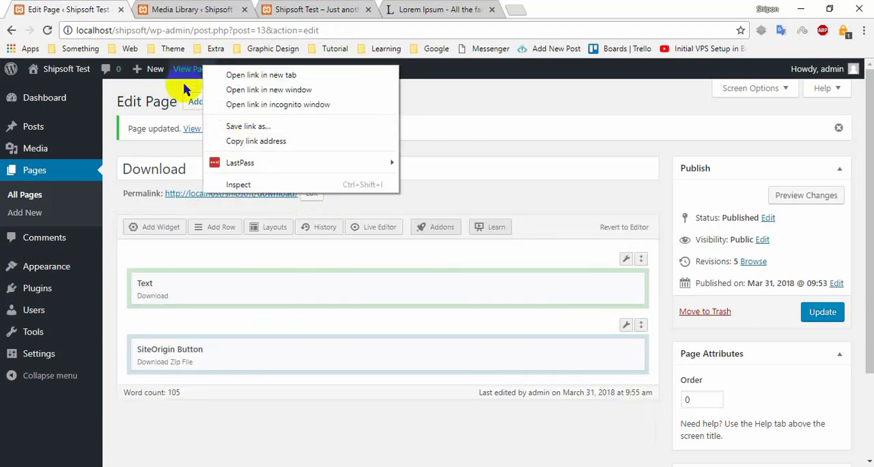
click(250, 73)
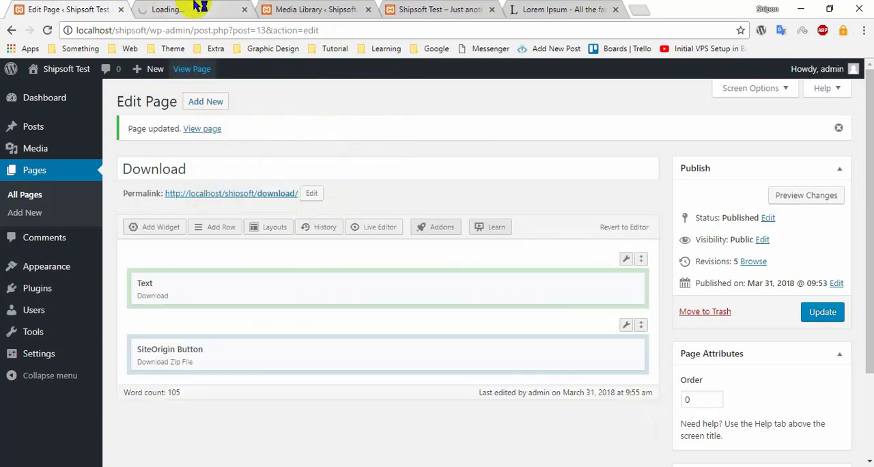
click(200, 7)
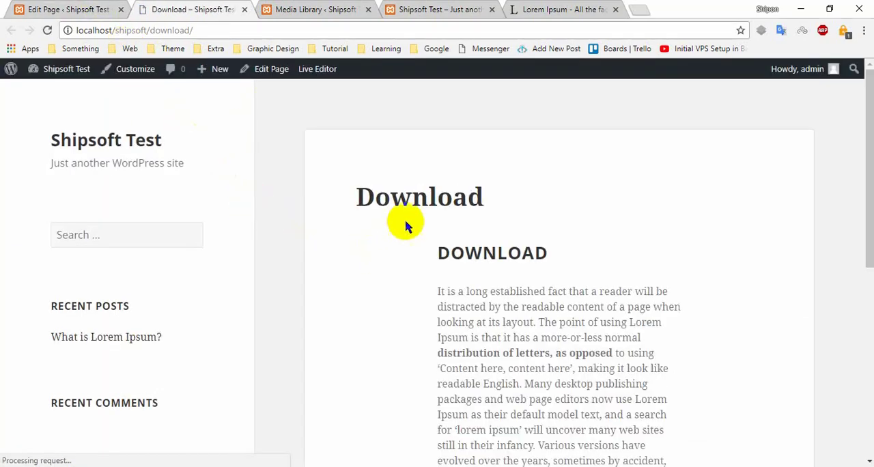
- Review the published Download page's title, widget heading, placeholder paragraph and zip download button
drag(353, 195, 484, 198)
mouse_move(560, 250)
mouse_down()
mouse_move(426, 248)
mouse_move(578, 250)
mouse_up()
click(464, 253)
click(591, 249)
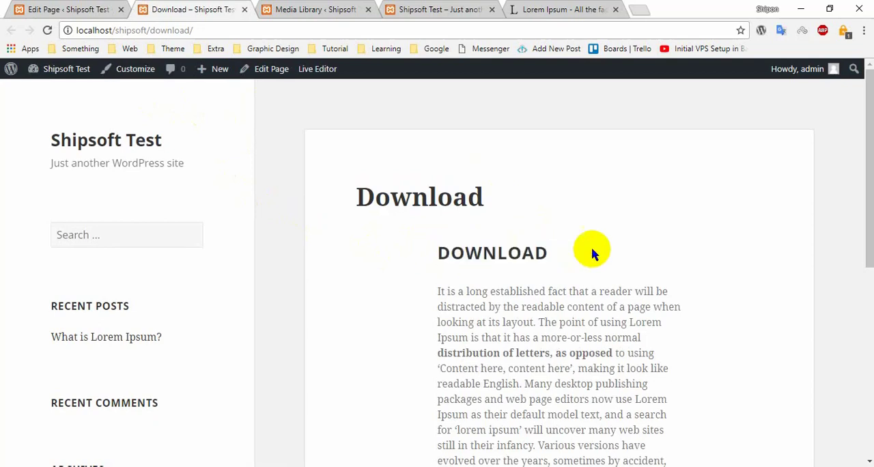
drag(447, 247, 634, 251)
click(401, 264)
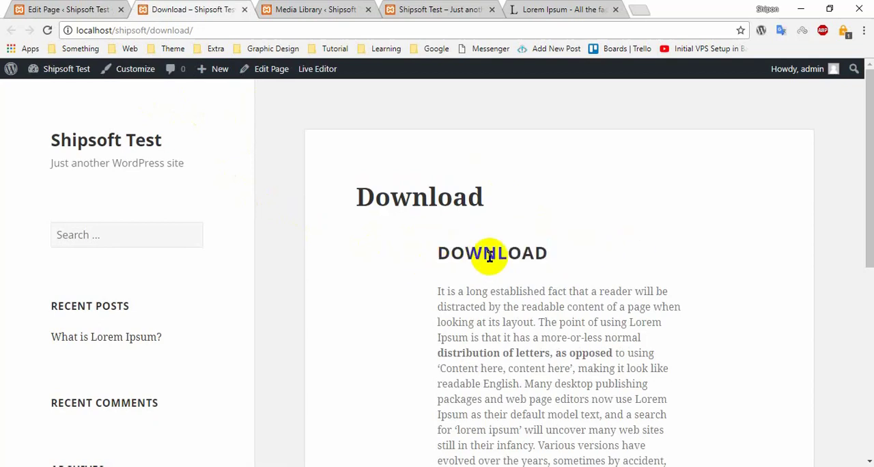
scroll(504, 266, down, 2)
drag(439, 159, 457, 347)
click(456, 347)
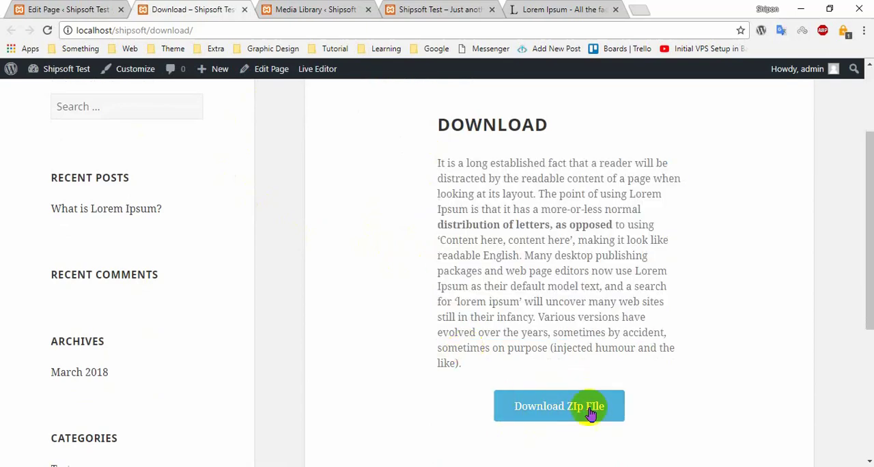
scroll(591, 409, down, 2)
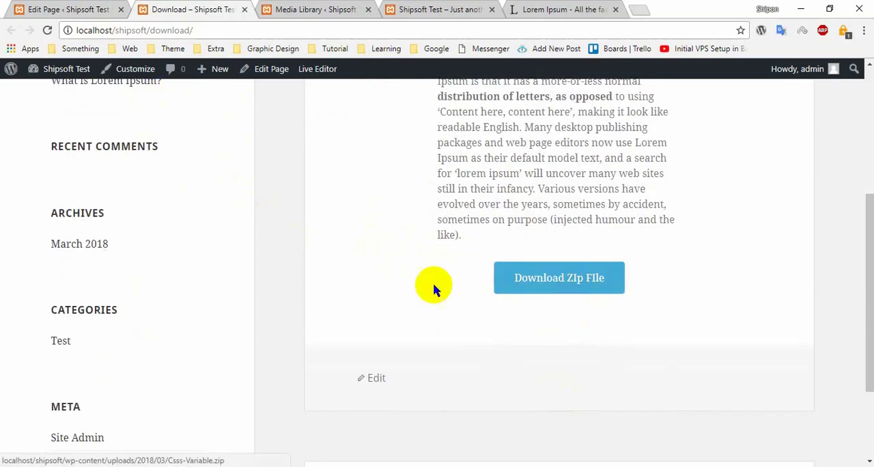
- Check the page editor briefly, return to the published Download page and test its "Download ZIp FIle" button
click(68, 9)
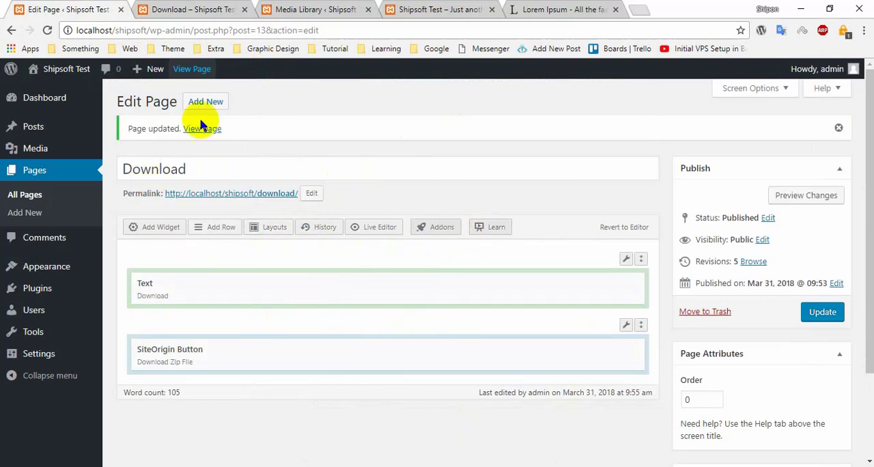
click(191, 8)
click(581, 280)
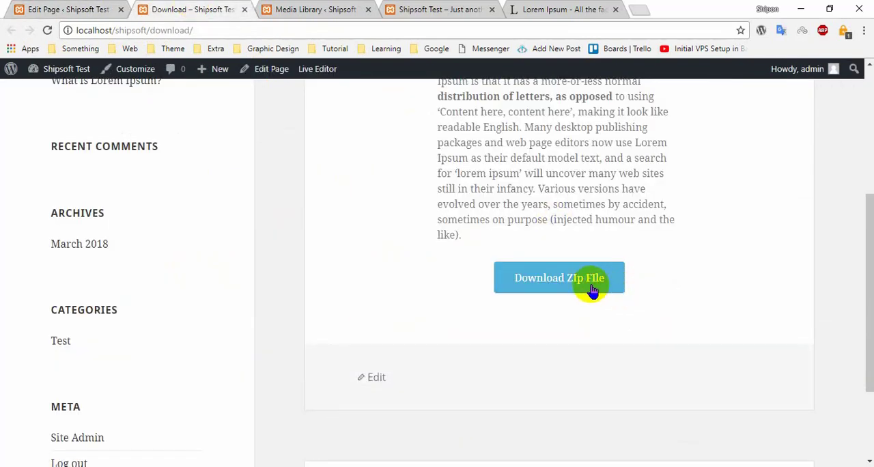
- Test the "Download ZIp FIle" button on the published Download page, dismiss the file save and review the page again
click(540, 299)
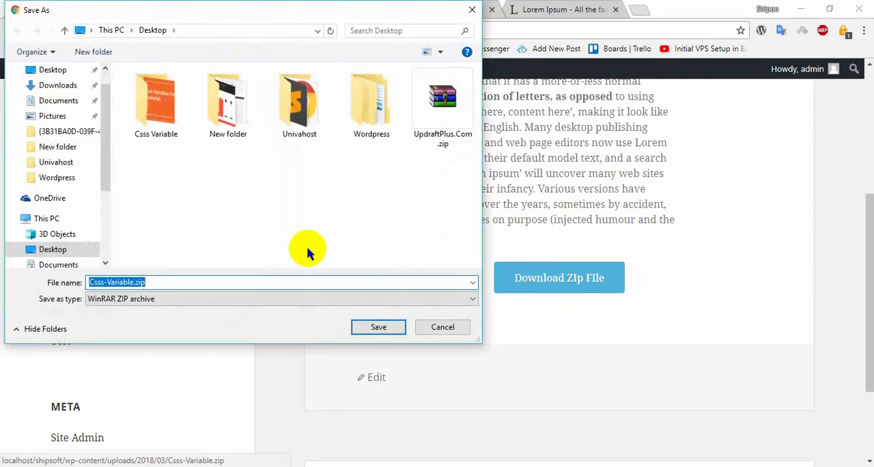
click(444, 327)
scroll(584, 327, up, 4)
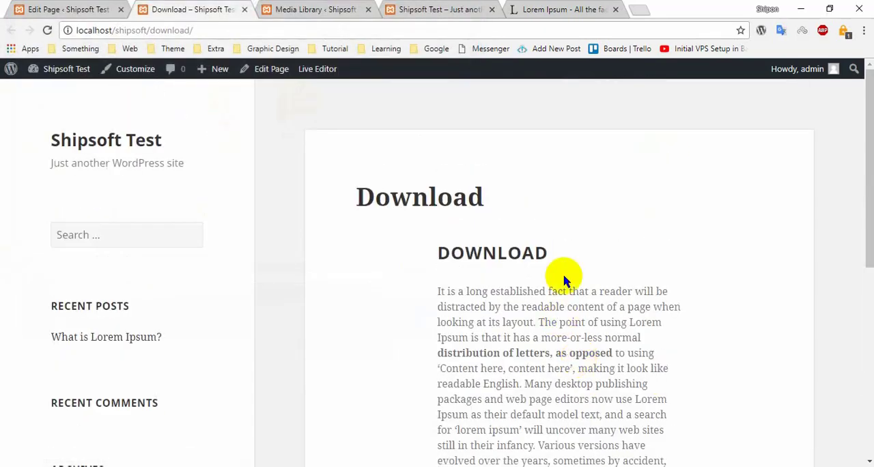
scroll(567, 294, down, 2)
scroll(498, 225, up, 2)
- Check the SiteOrigin Button widget's text and destination URL in the page editor and close its settings
click(68, 10)
mouse_move(465, 351)
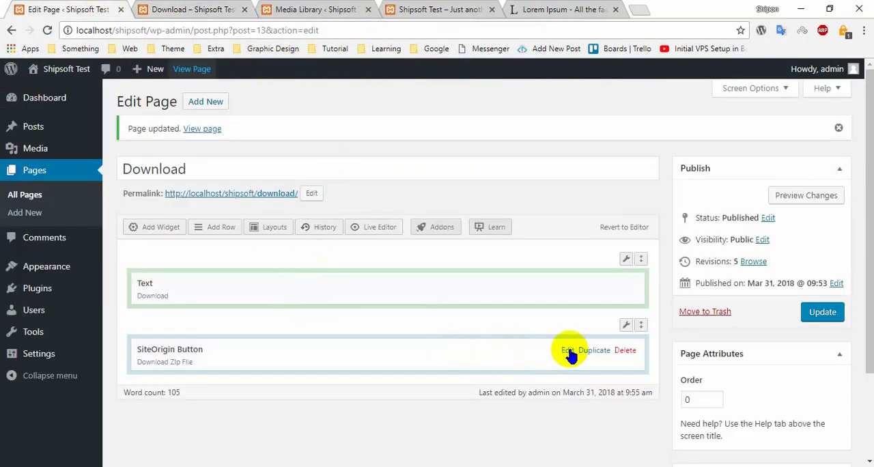
click(506, 352)
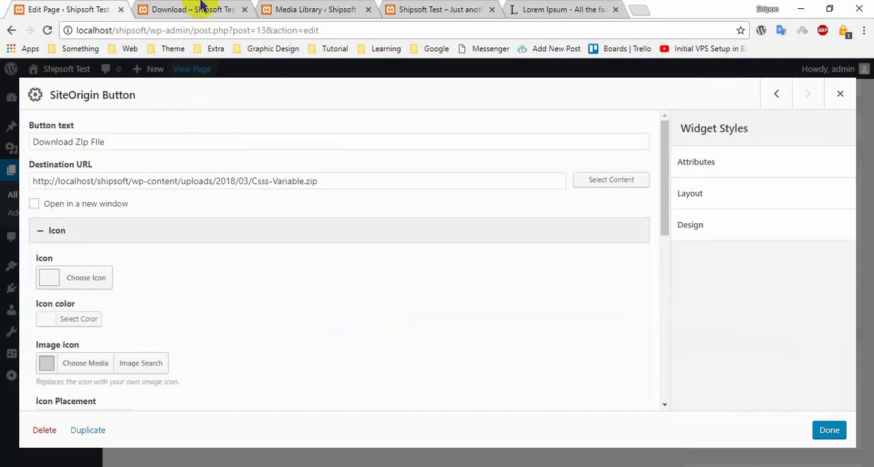
double_click(113, 141)
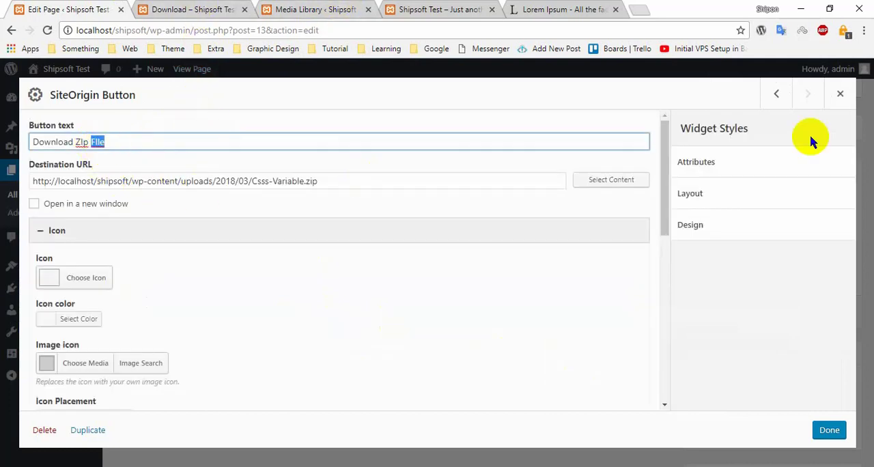
click(842, 96)
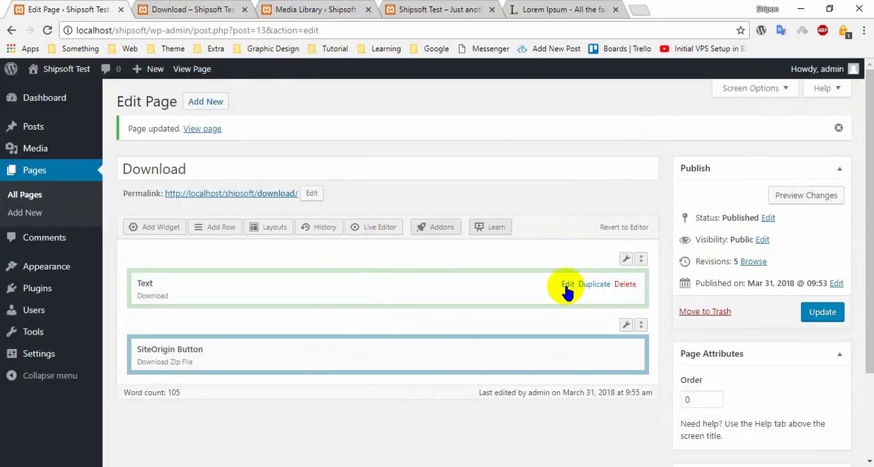
- Clear the Text widget's "Download" title, comparing it with the duplicate heading on the published page
click(568, 285)
click(333, 8)
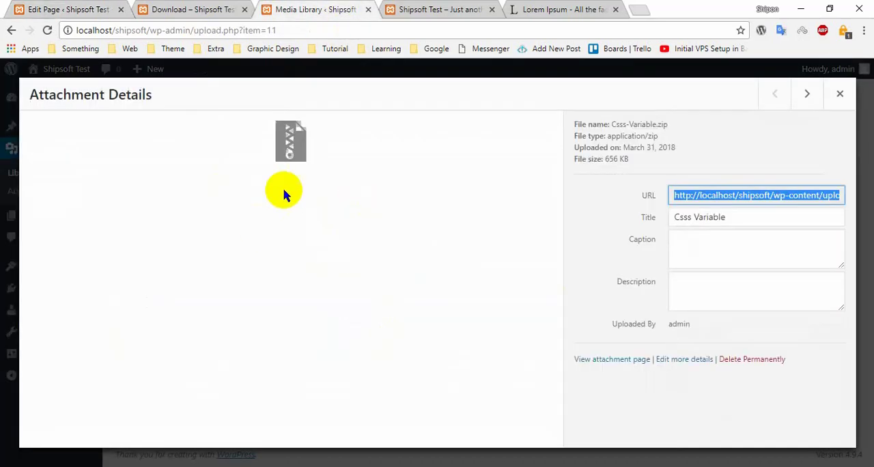
click(219, 9)
drag(438, 253, 614, 251)
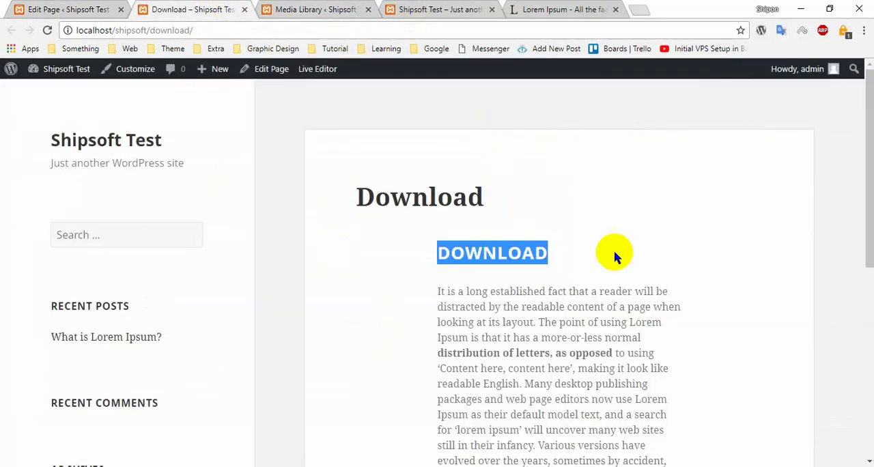
click(614, 251)
click(107, 9)
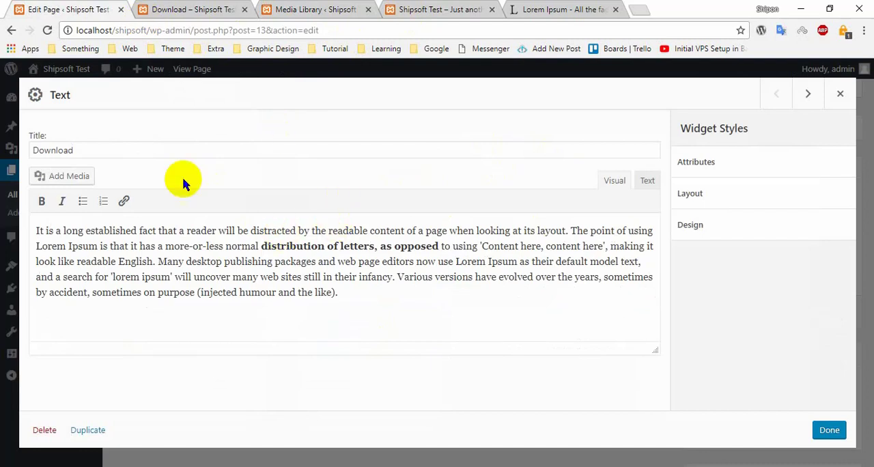
drag(73, 150, 41, 148)
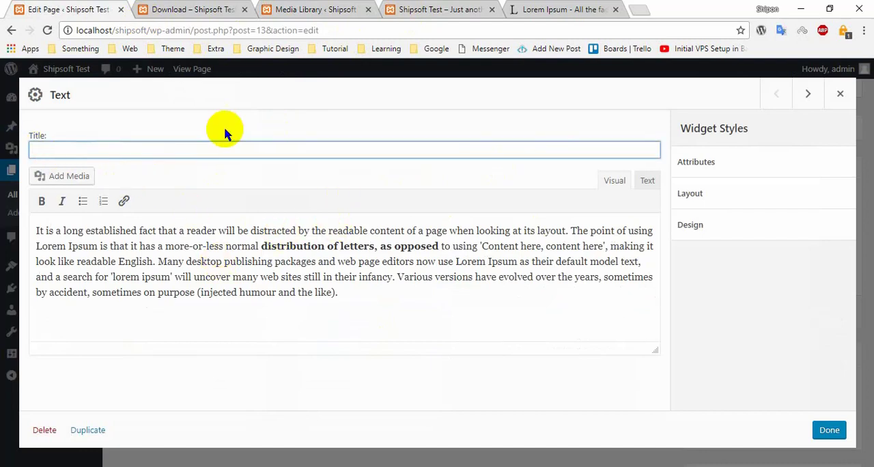
click(275, 7)
click(223, 6)
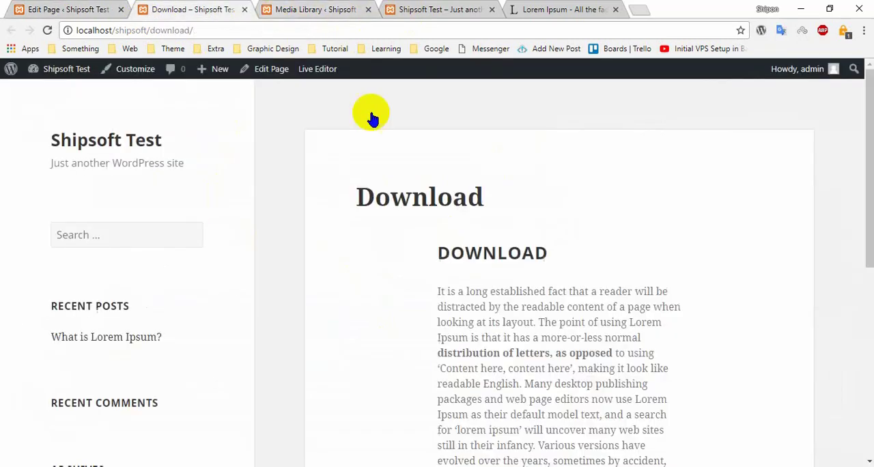
click(127, 5)
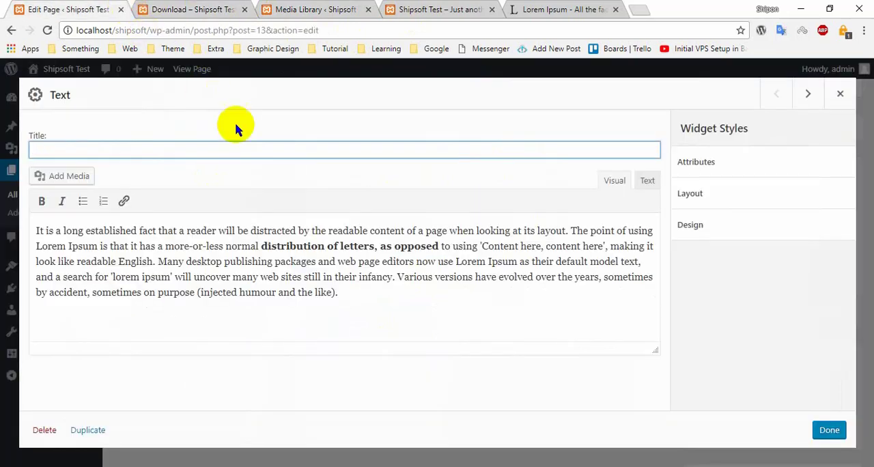
- Load youtube.com in place of the Lorem Ipsum website
click(533, 8)
click(202, 25)
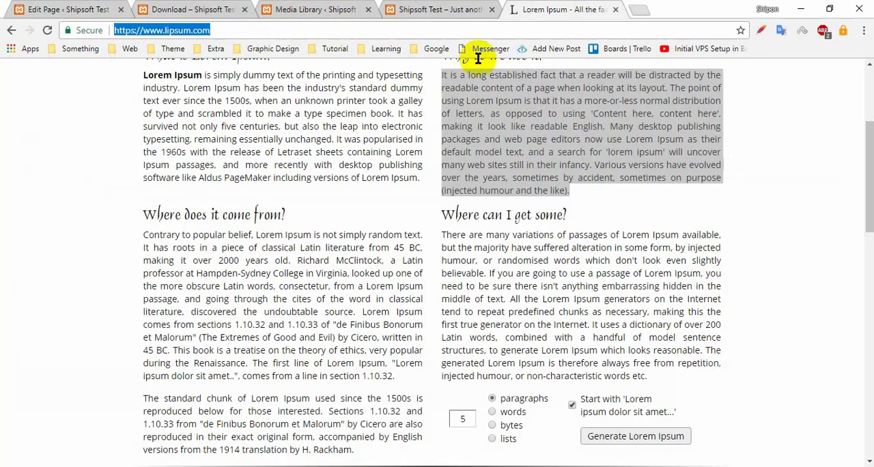
text(vi)
key(ctrl+a)
text(y)
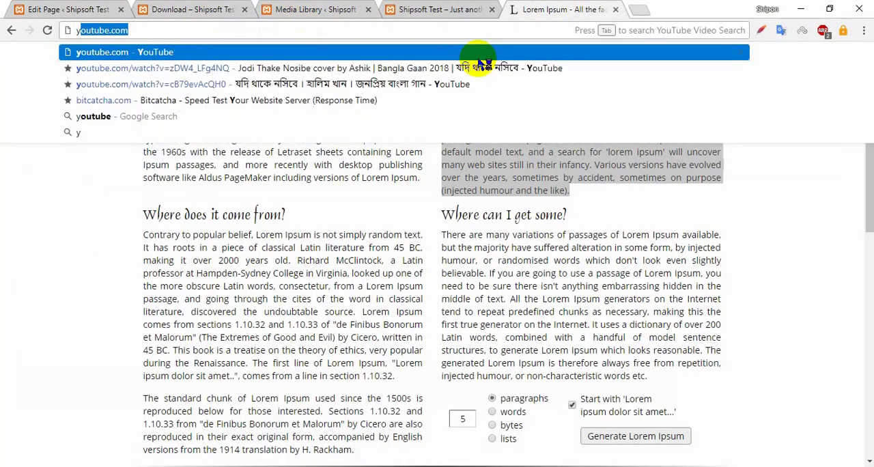
key(Return)
- Review the published Download page from its heading down to the zip download button
click(179, 8)
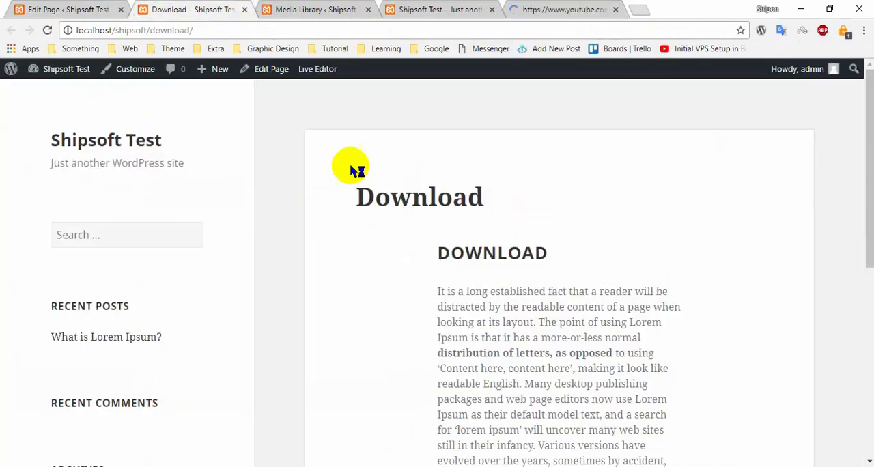
scroll(673, 312, down, 3)
scroll(540, 342, up, 1)
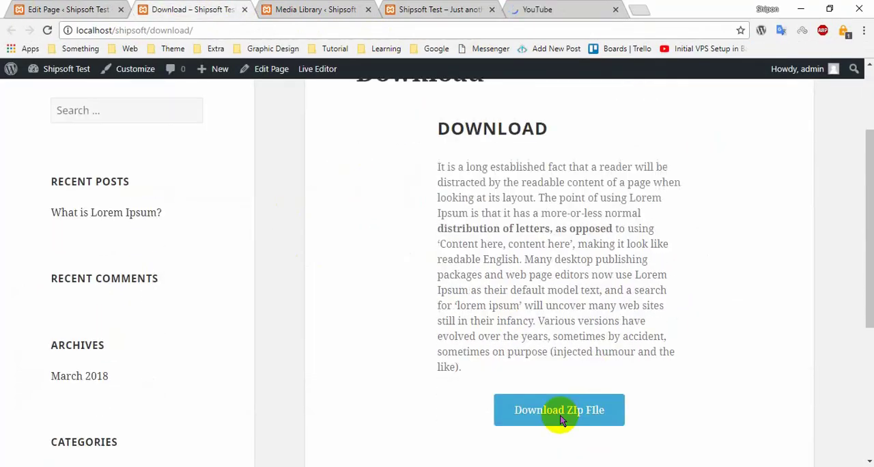
scroll(562, 420, down, 1)
- Open the recommended Nut Boltu Bengali Episode 179 video on YouTube and copy its full address
click(550, 9)
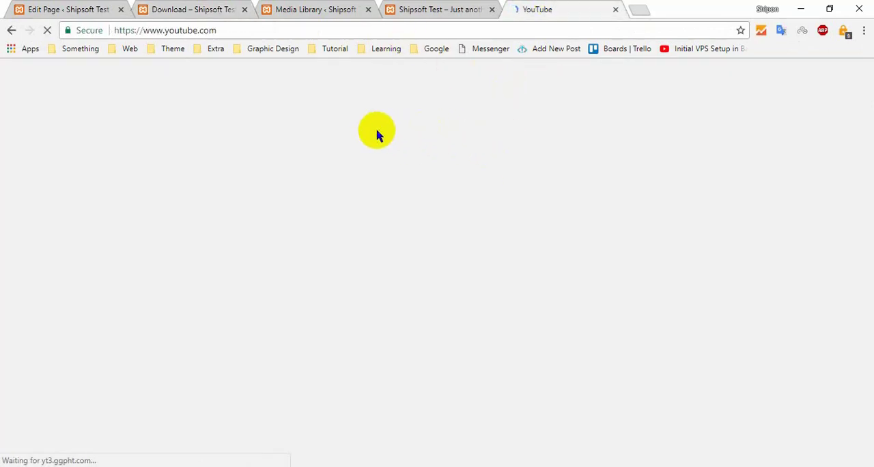
scroll(365, 153, down, 1)
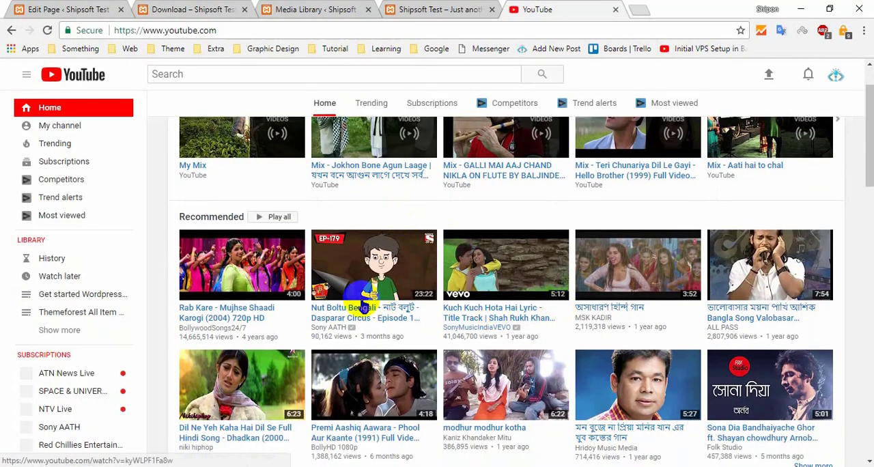
scroll(378, 304, down, 1)
click(391, 220)
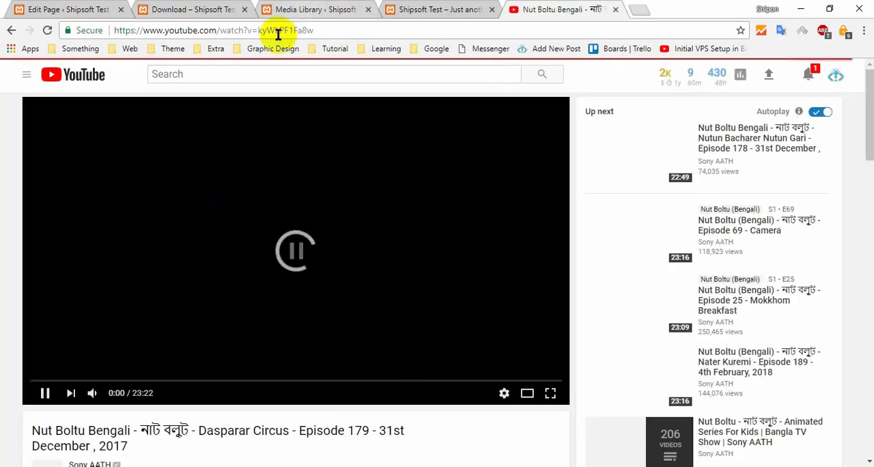
click(305, 30)
text(https://www.youtube.com/watch?v=kyWLPF1Fa8w)
key(ctrl+a)
key(ctrl+c)
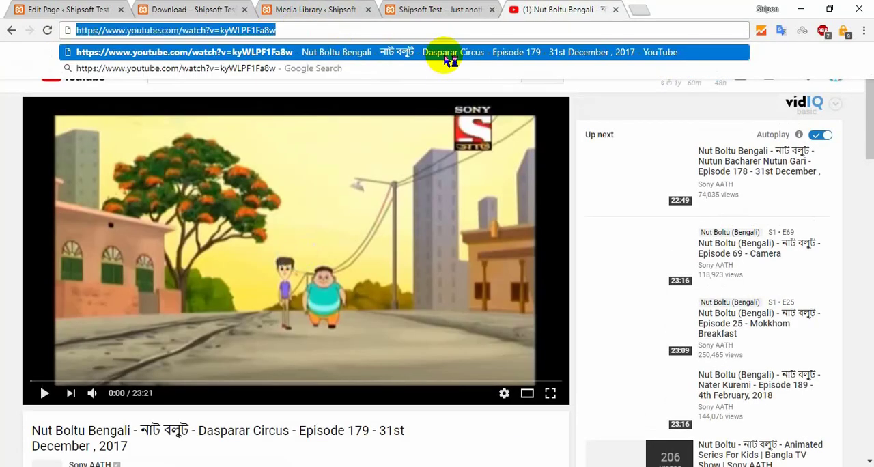
- Paste the YouTube video URL on a new line above the Text widget's paragraph and cut it out again
click(88, 8)
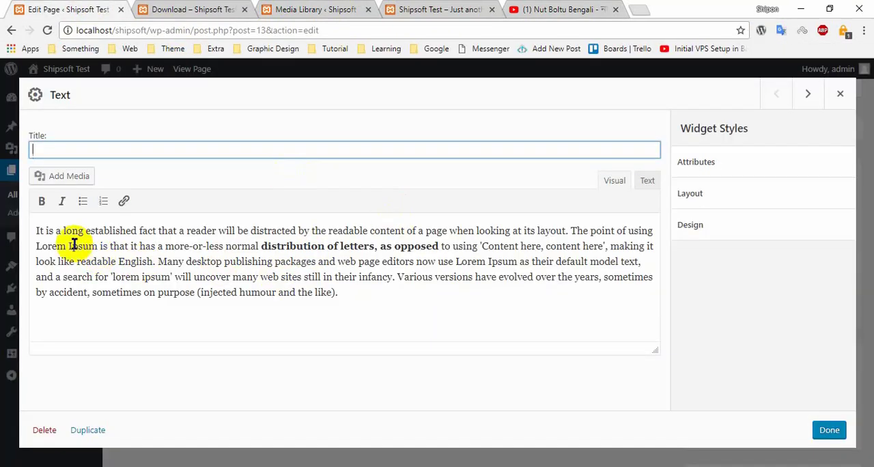
click(37, 230)
key(Return)
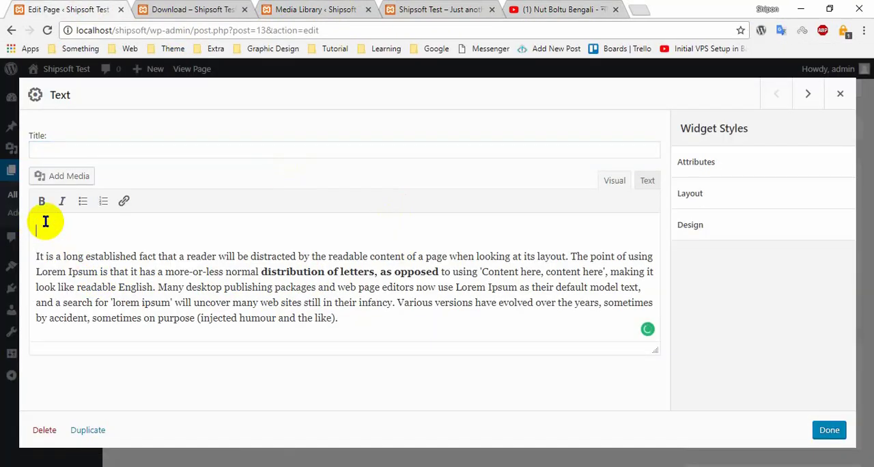
key(ctrl+v)
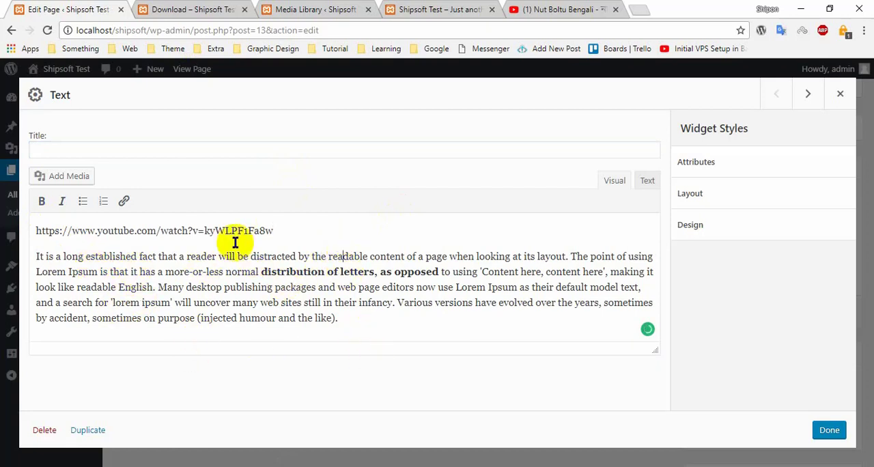
drag(278, 230, 35, 231)
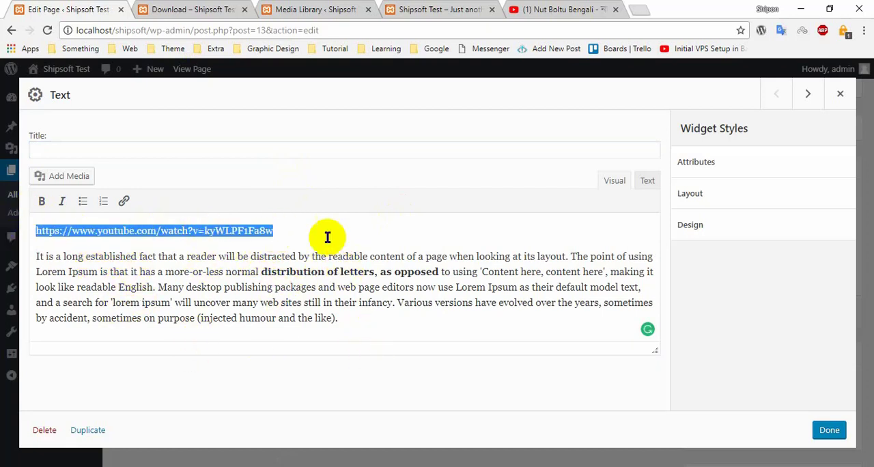
key(ctrl+x)
- Finish editing the Text widget, search the available widgets for "video" and add a Video widget to the page
click(829, 429)
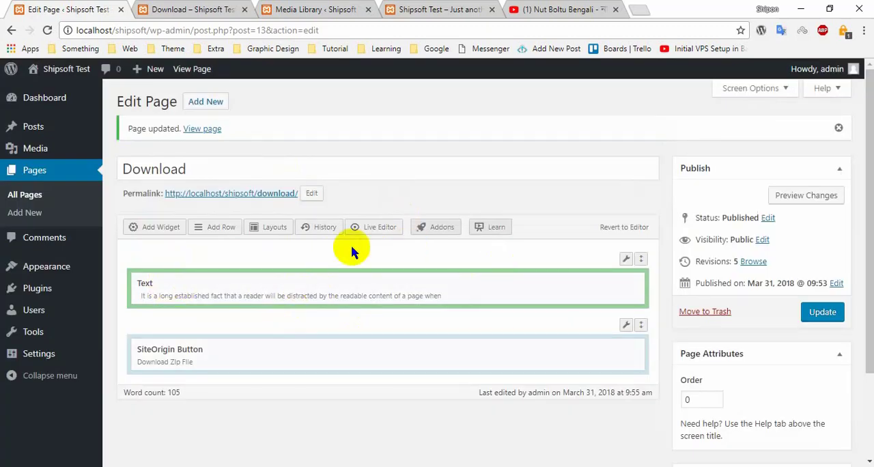
click(167, 233)
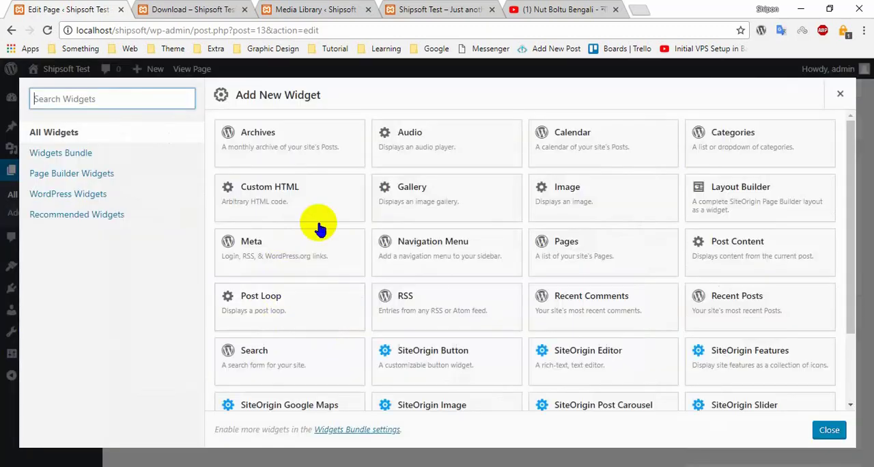
scroll(406, 325, down, 2)
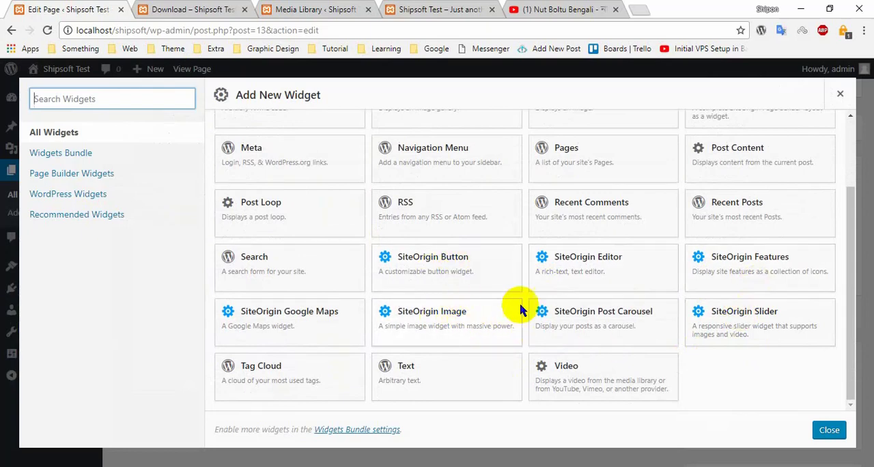
scroll(401, 312, up, 3)
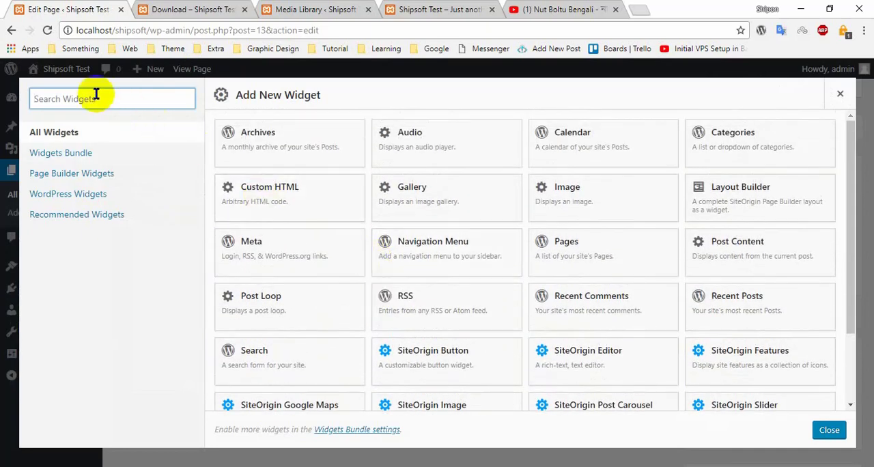
text(video)
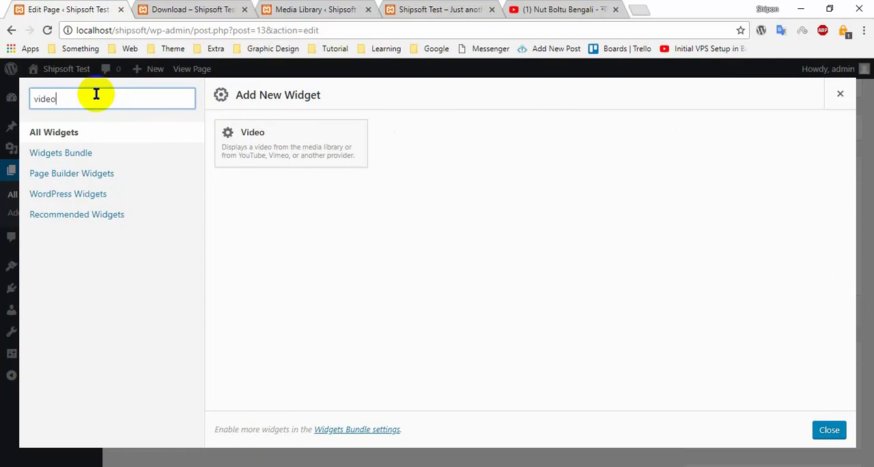
click(336, 151)
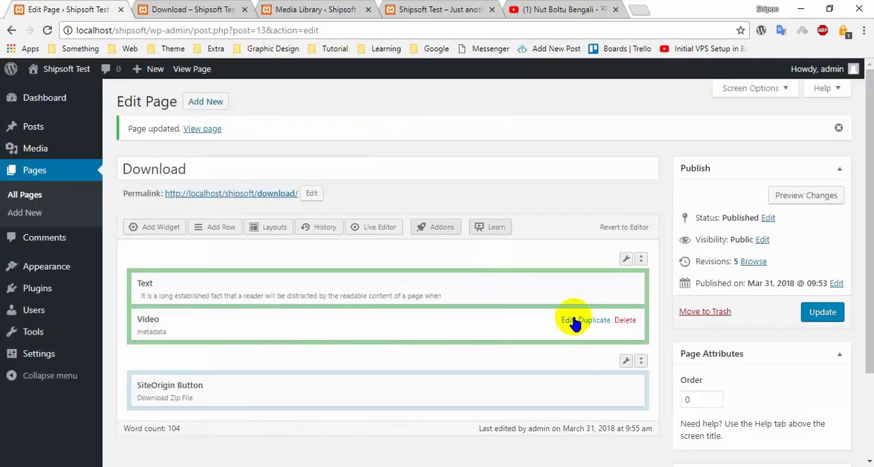
click(568, 320)
click(78, 145)
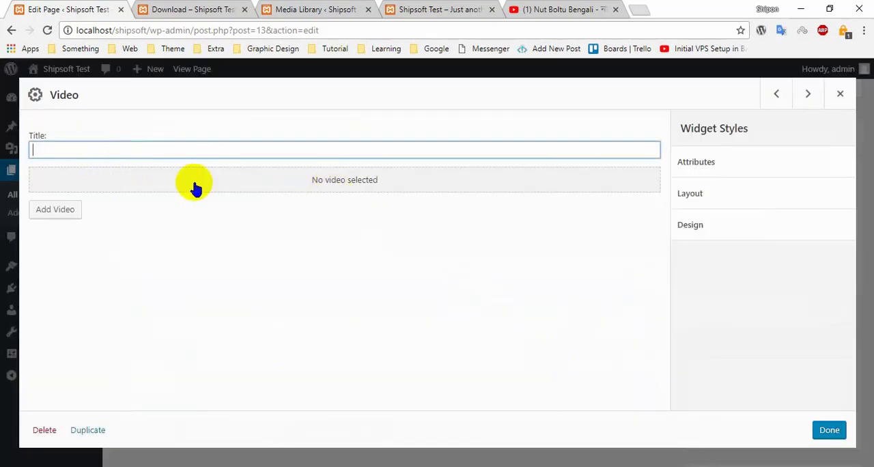
click(60, 209)
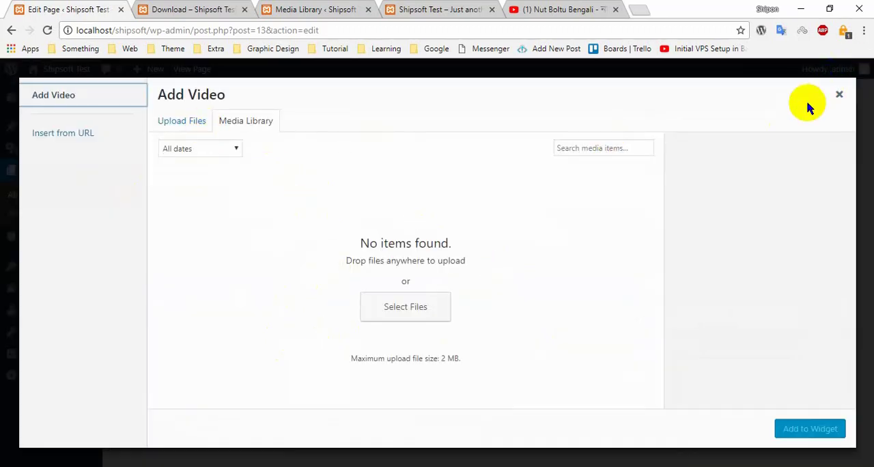
click(92, 134)
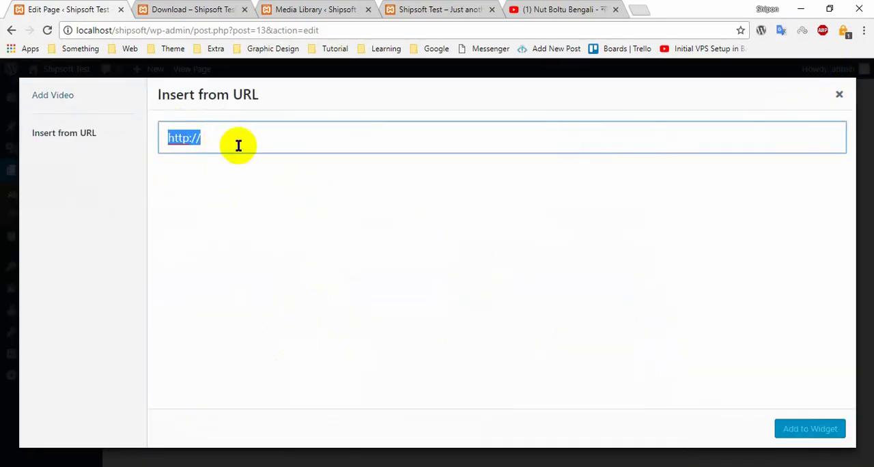
key(ctrl+v)
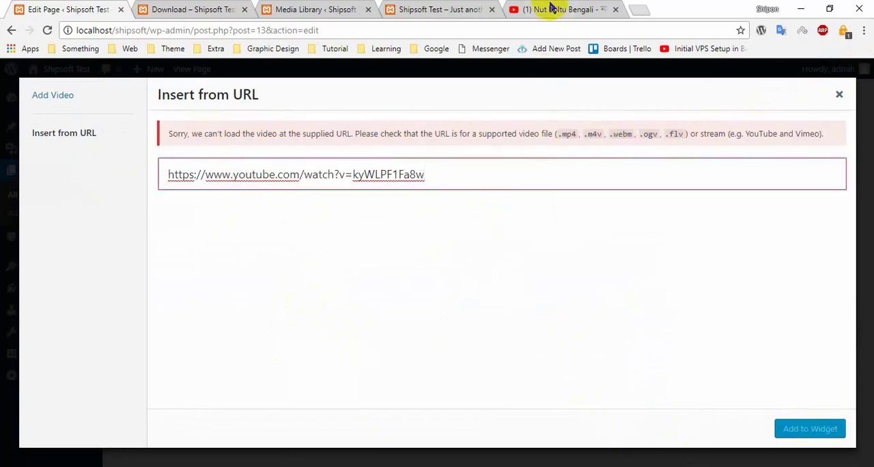
- Switch to the YouTube page and open the Shipsoft channel at youtube.com/shipsoft
click(552, 11)
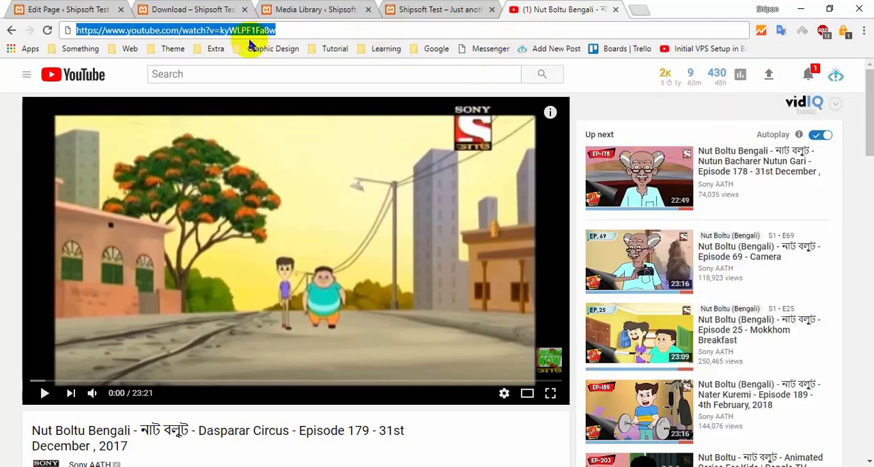
text(youtube.com)
key(Return)
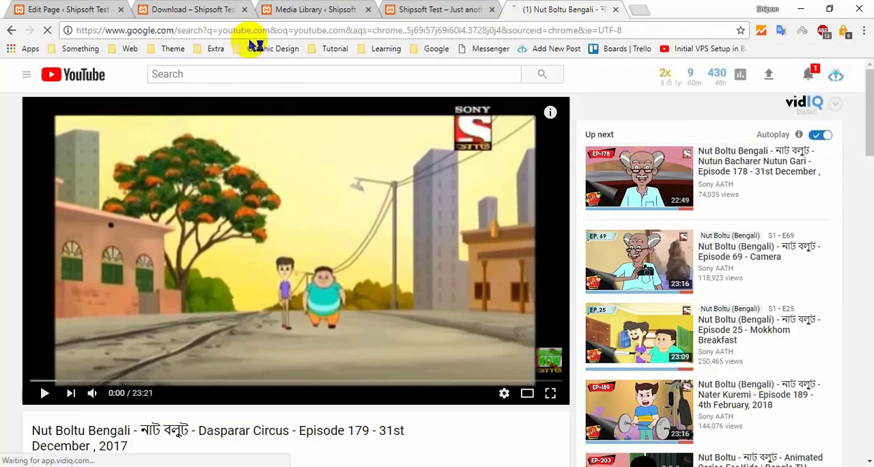
click(232, 10)
click(469, 9)
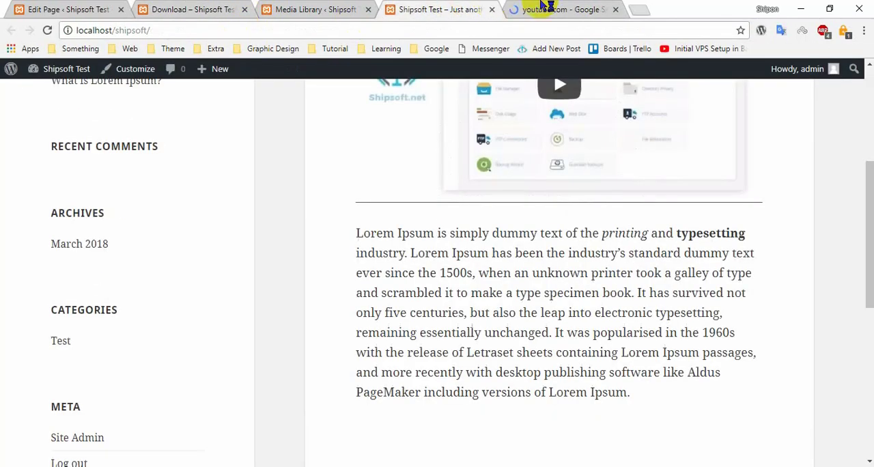
click(551, 10)
click(240, 31)
text(youtube.com/s)
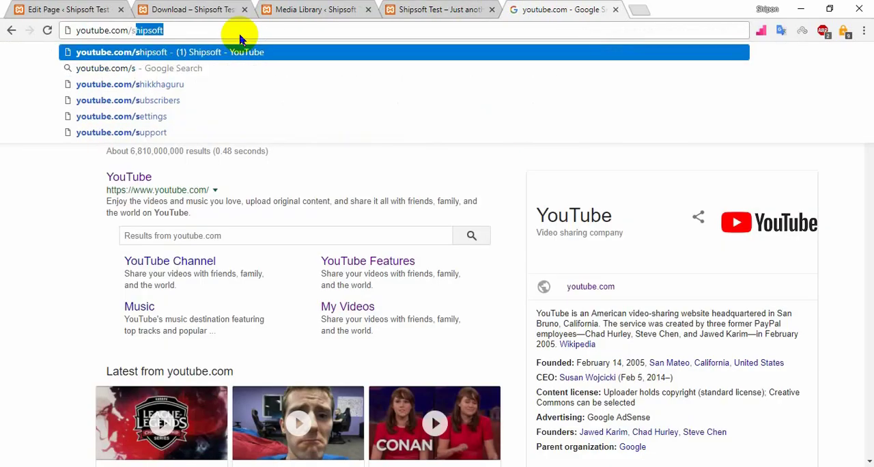
key(Return)
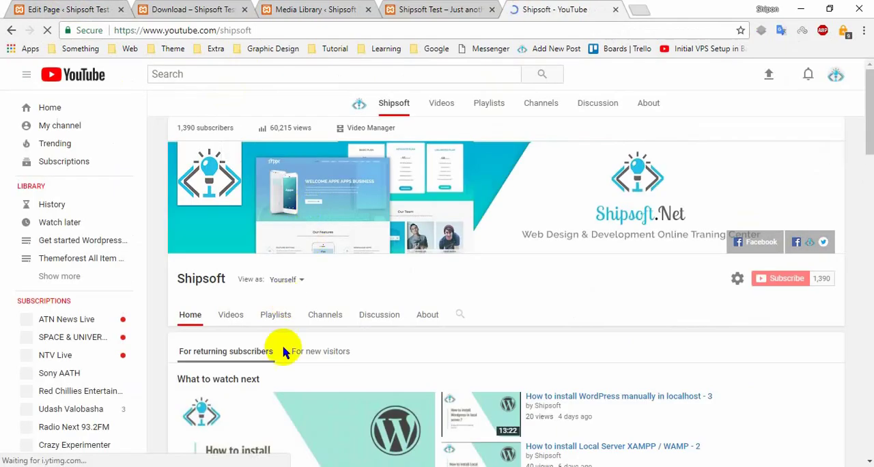
- Open the channel's "How to install WordPress manually in localhost - 3" video, copy its address and close the YouTube page
scroll(289, 351, down, 4)
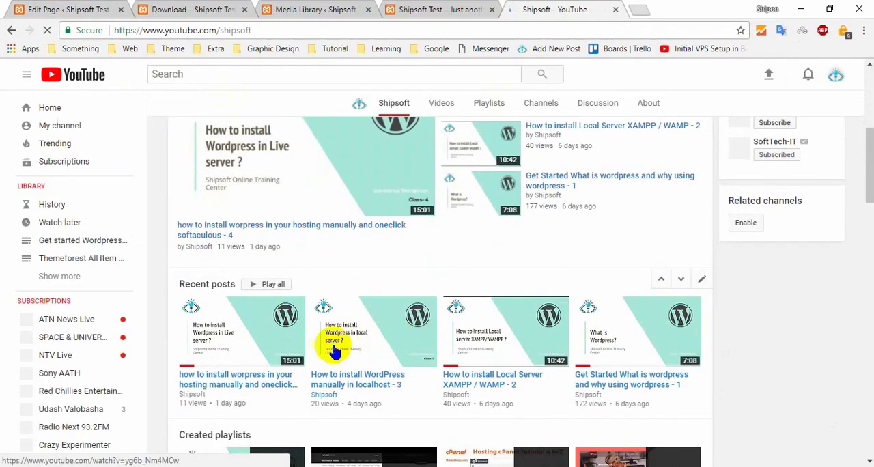
click(333, 351)
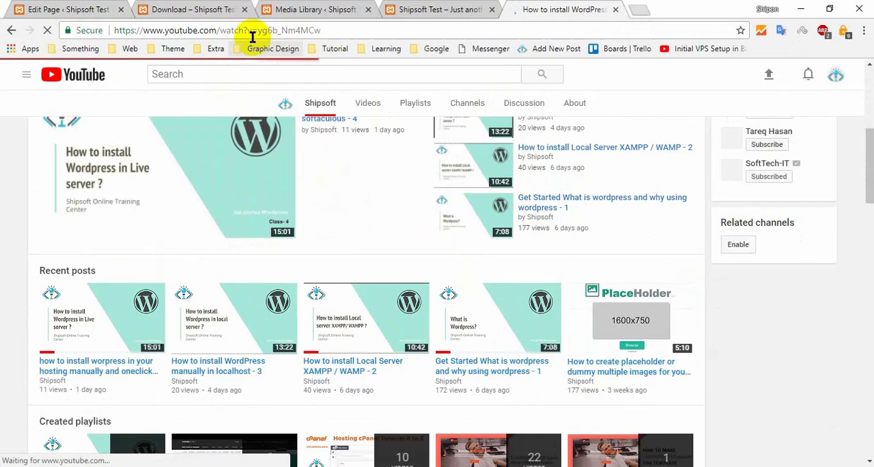
click(252, 32)
key(ctrl+c)
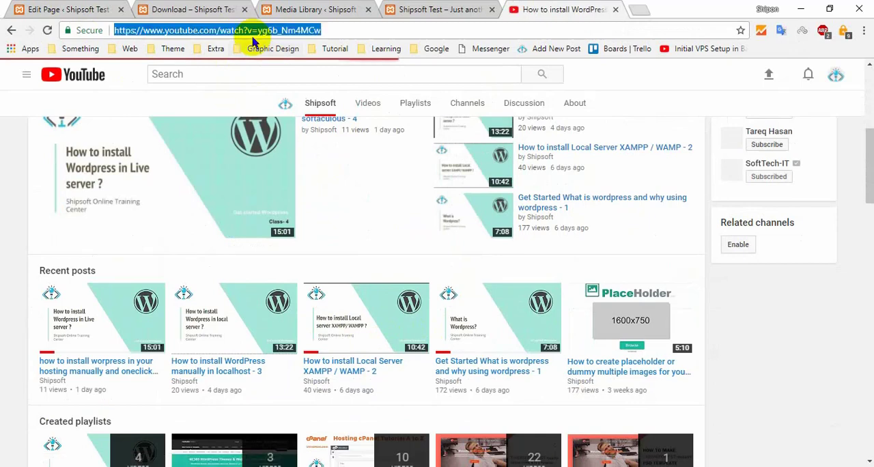
click(615, 11)
click(101, 4)
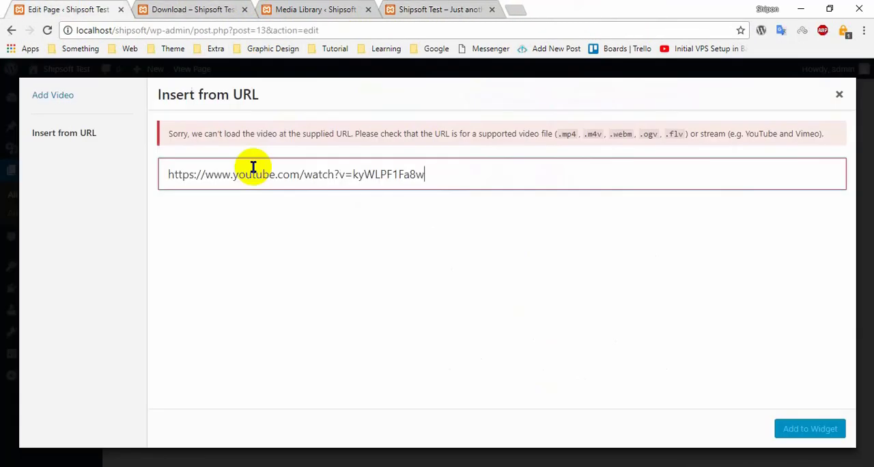
key(ctrl+a)
key(ctrl+v)
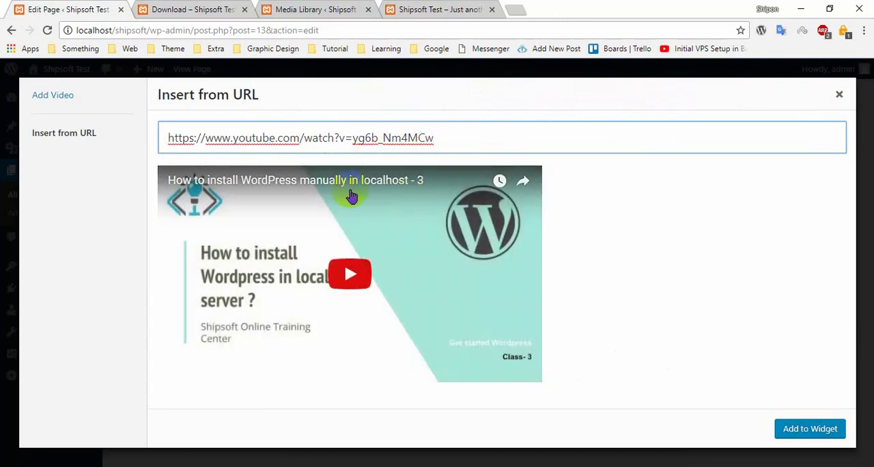
click(835, 430)
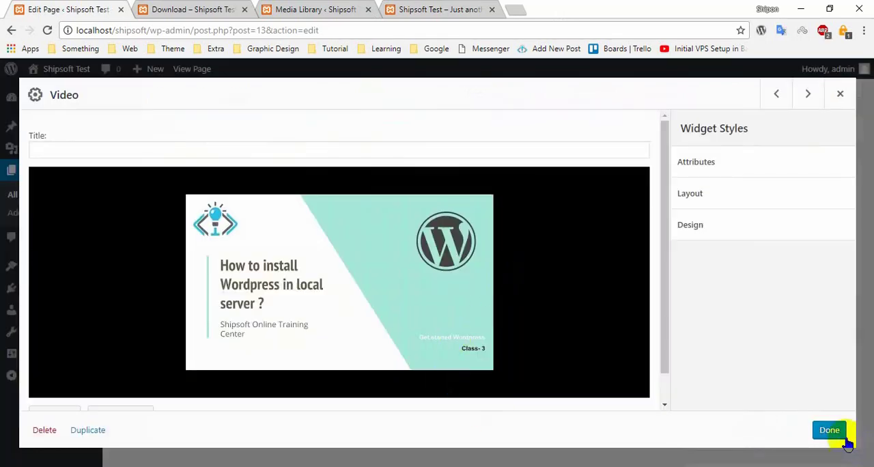
click(830, 429)
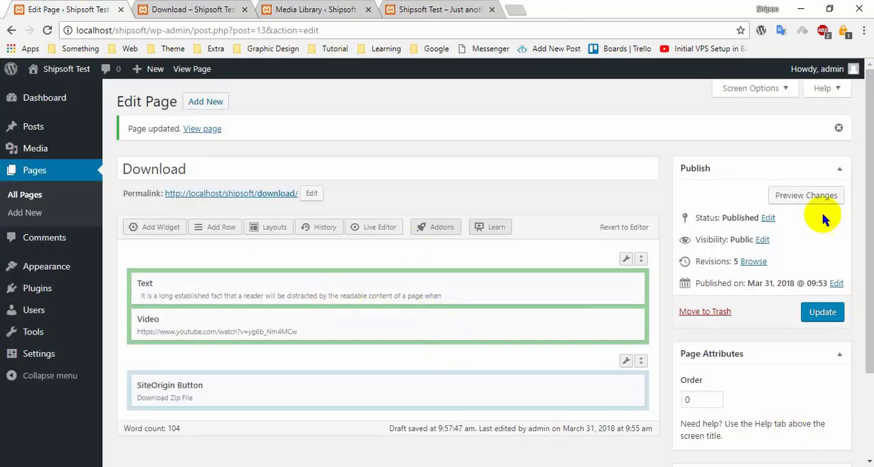
- Update the Download page and reload its published view
click(824, 313)
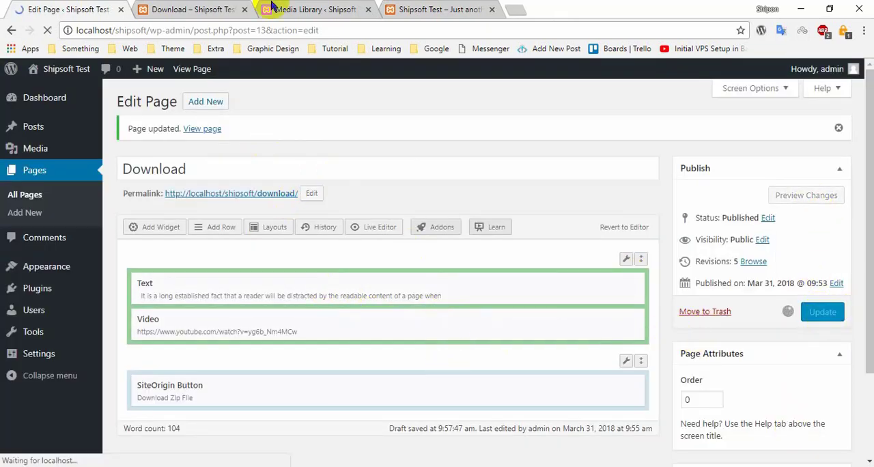
click(198, 9)
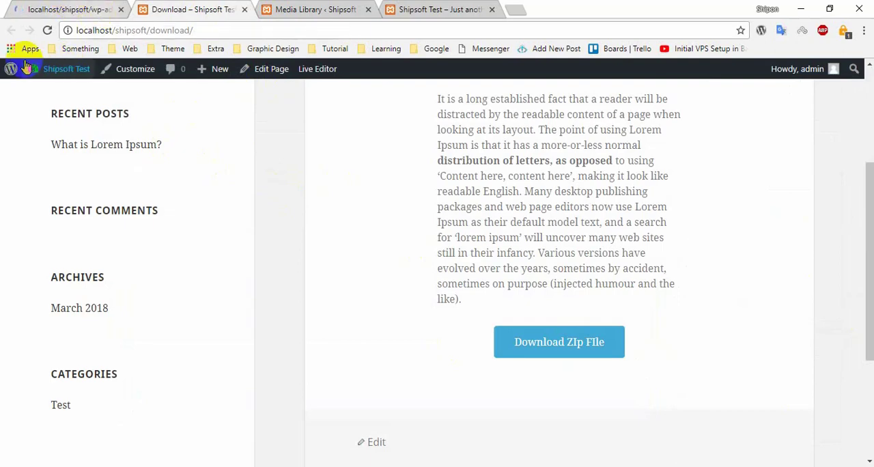
click(47, 30)
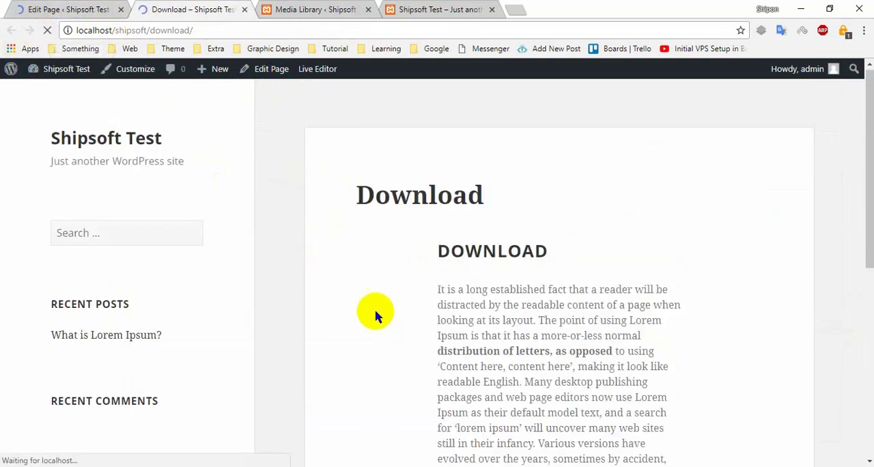
- Review the published page's text, video and zip download button and compare their order with the Page Builder widgets
scroll(437, 308, down, 3)
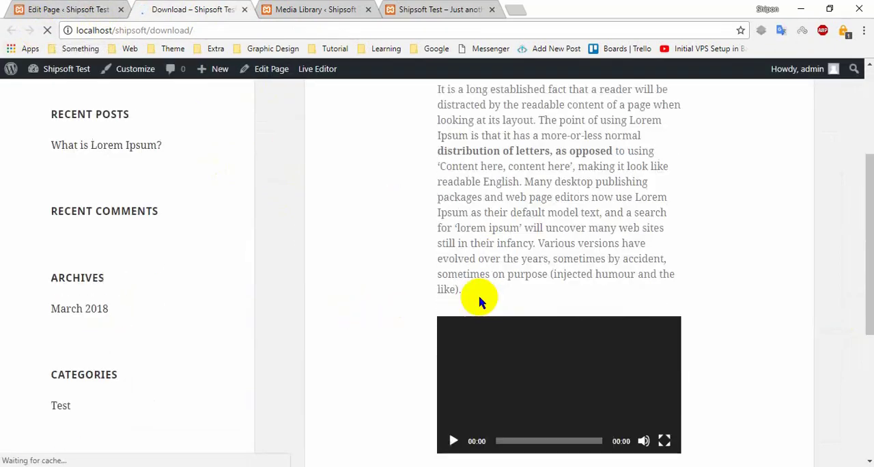
scroll(478, 302, up, 3)
scroll(615, 362, down, 2)
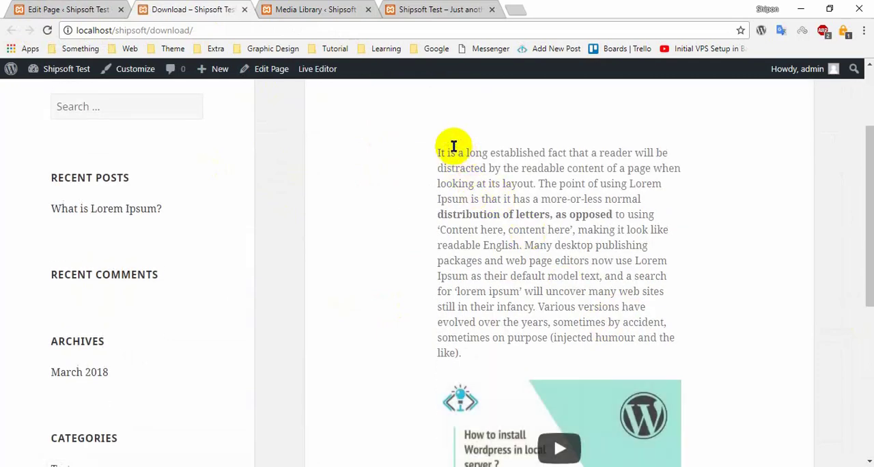
drag(439, 153, 507, 276)
click(507, 276)
scroll(504, 295, down, 2)
scroll(559, 403, down, 1)
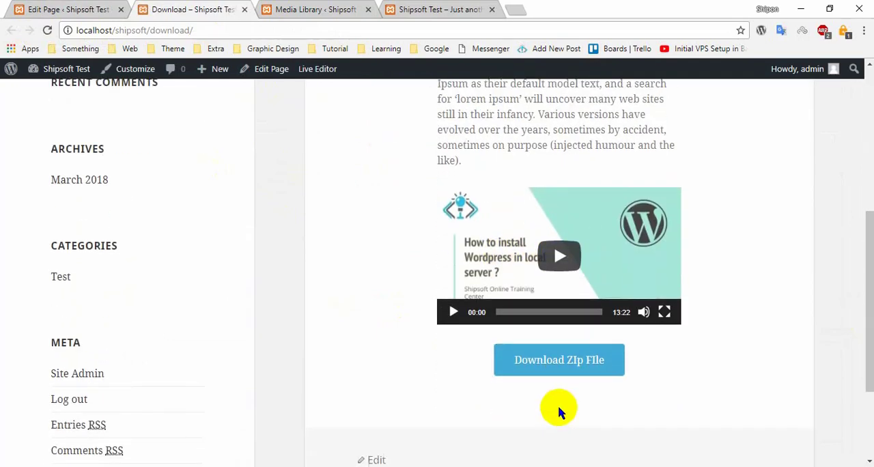
click(100, 9)
scroll(400, 266, down, 3)
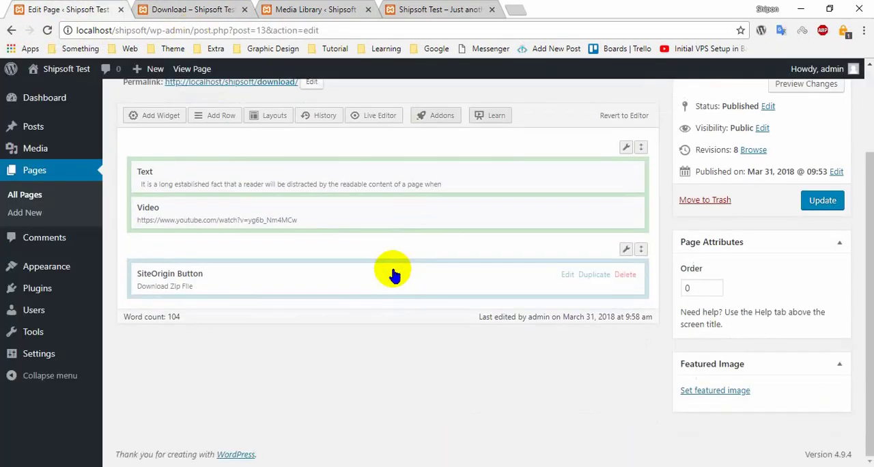
scroll(383, 273, up, 2)
key(ctrl+Tab)
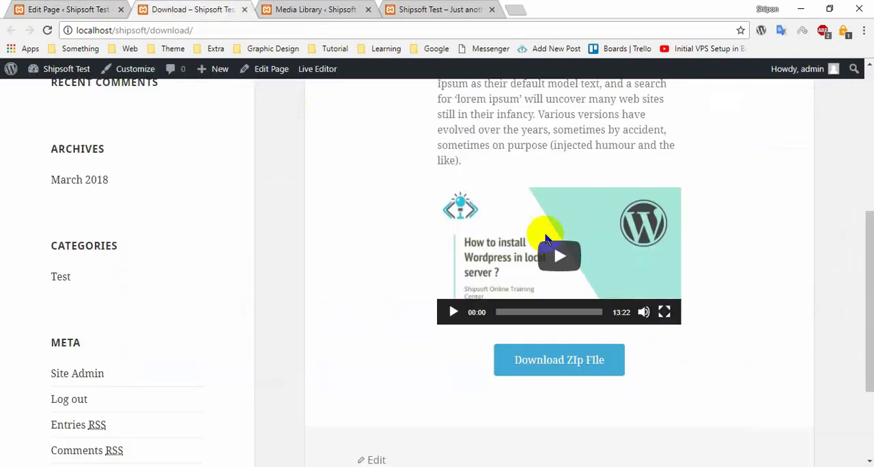
scroll(550, 232, up, 4)
- Move the Video widget above the Text widget in the first row and update the page
click(128, 8)
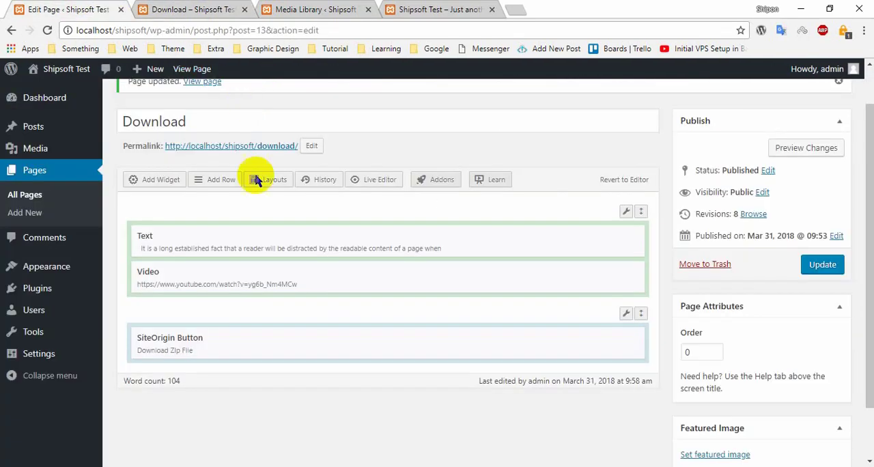
drag(298, 282, 310, 229)
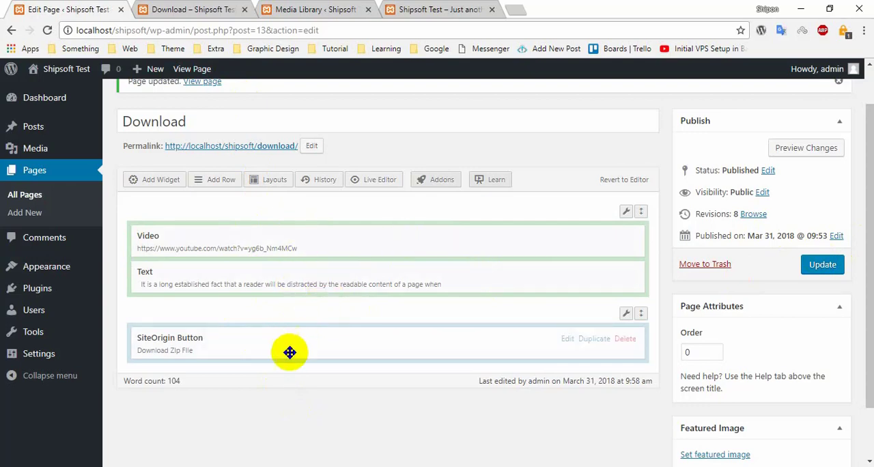
click(823, 266)
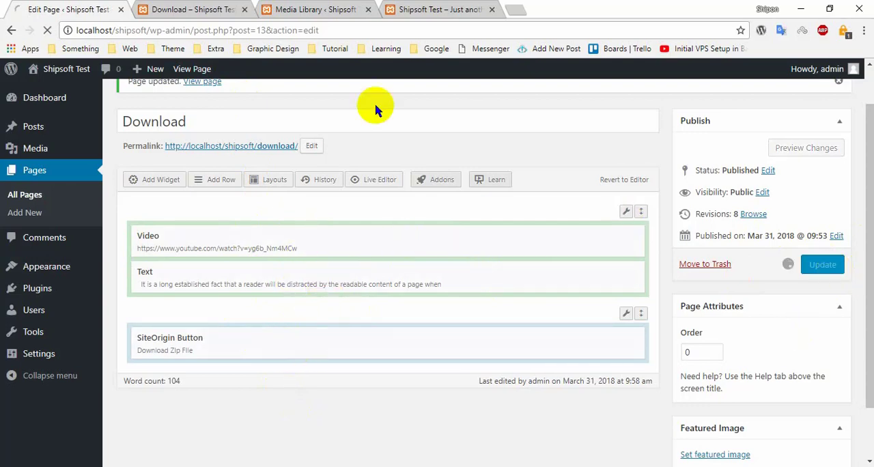
- Reload the published Download page and check the order of the video and text against the page editor
click(164, 10)
click(72, 12)
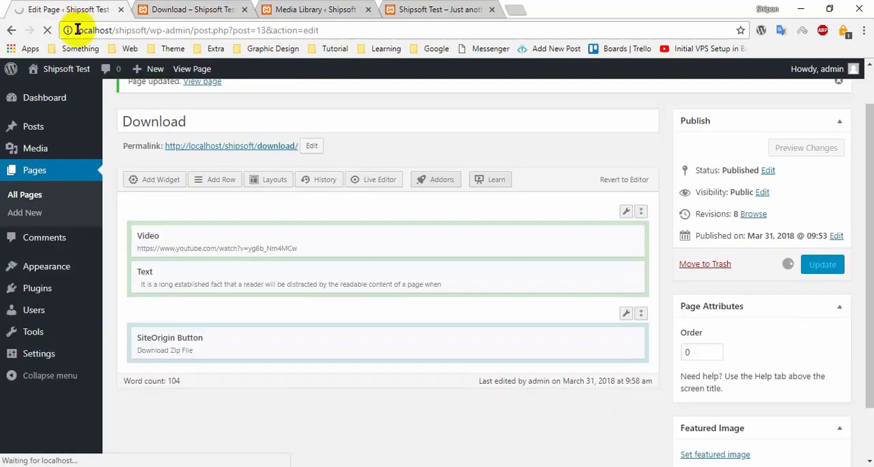
click(171, 9)
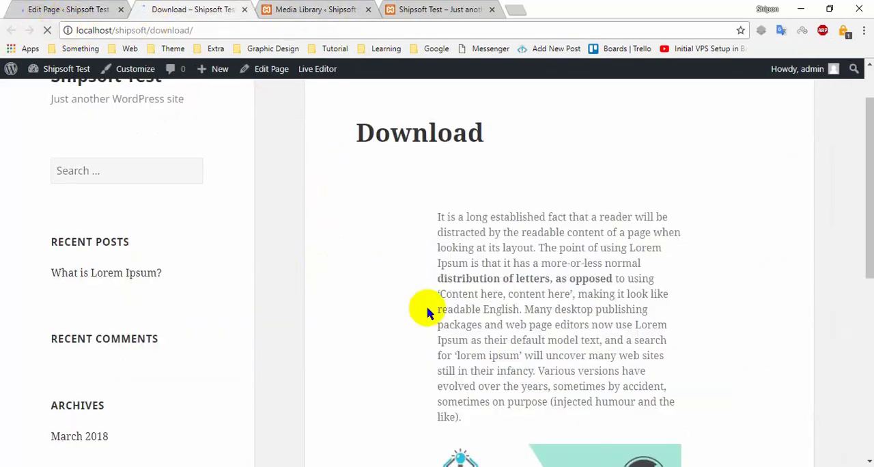
scroll(457, 312, up, 1)
scroll(535, 280, down, 3)
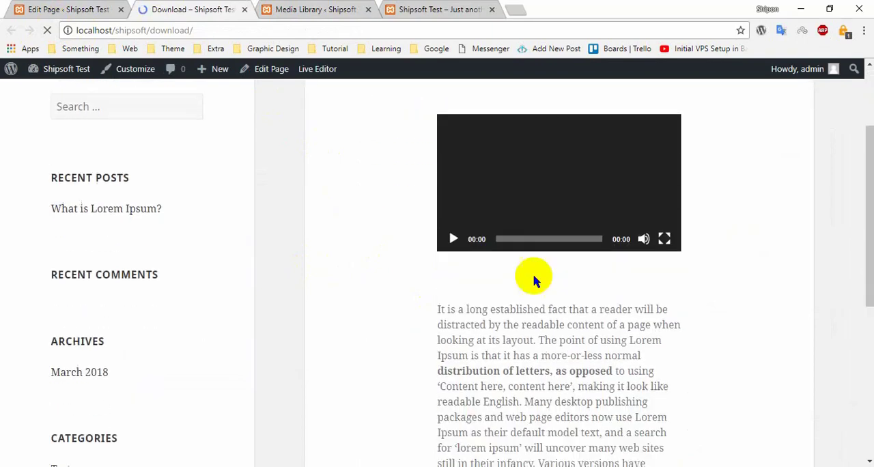
scroll(535, 281, up, 3)
scroll(397, 353, down, 1)
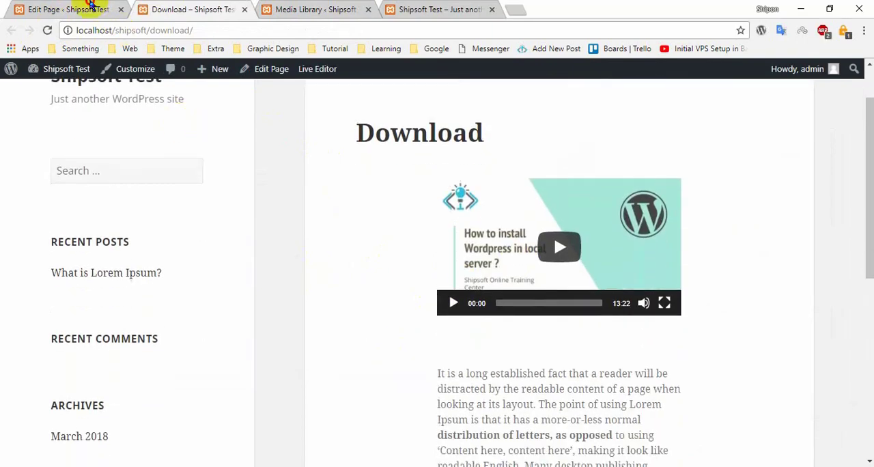
click(68, 9)
click(174, 6)
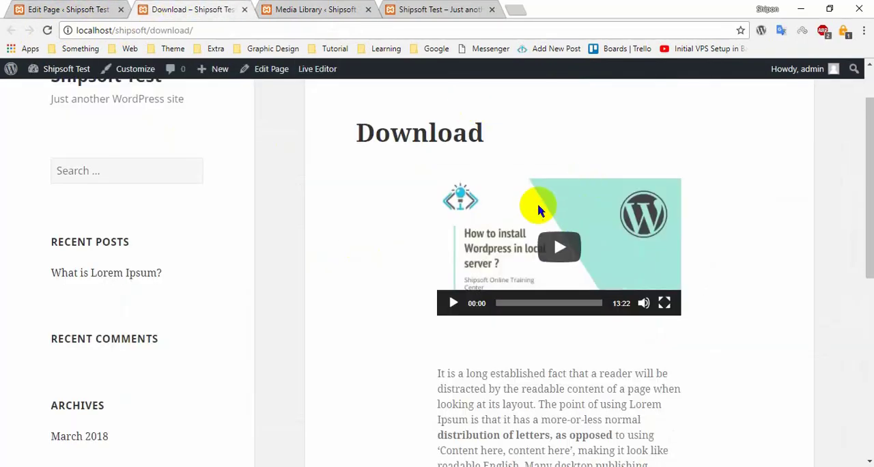
- Examine the published page's heading and video area and start playing the embedded video
scroll(478, 226, up, 1)
drag(351, 199, 553, 201)
click(550, 202)
scroll(519, 205, down, 5)
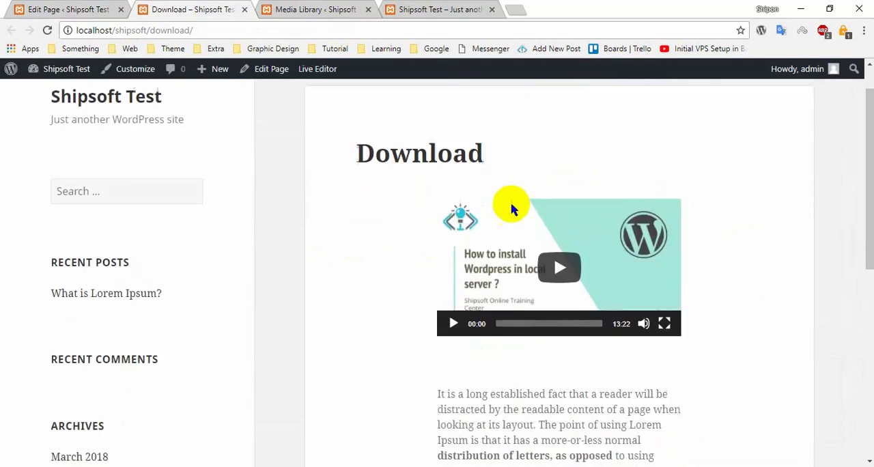
scroll(576, 332, up, 1)
scroll(571, 333, down, 3)
scroll(560, 314, up, 7)
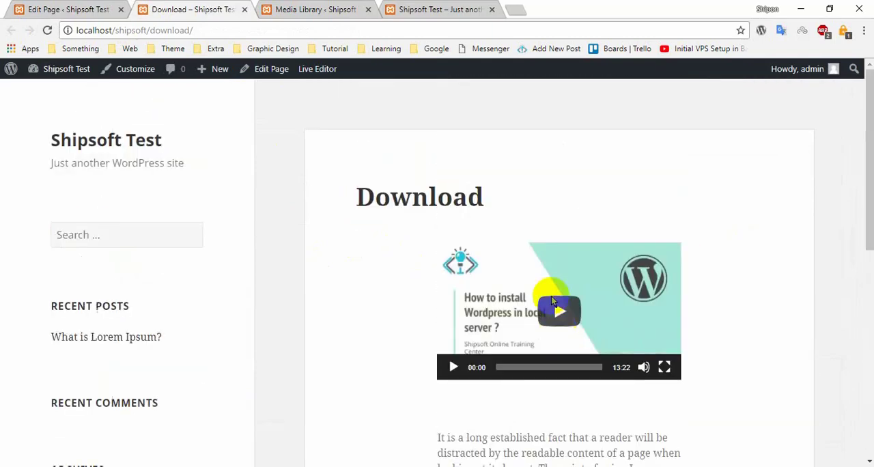
scroll(580, 246, down, 2)
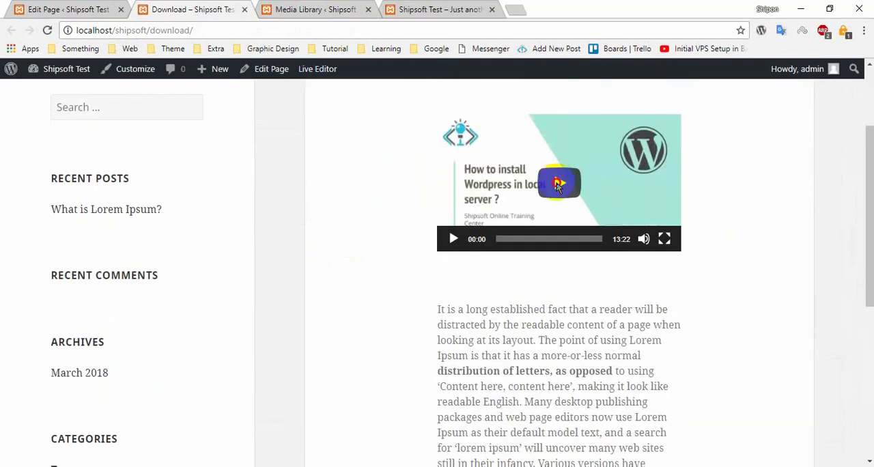
click(558, 183)
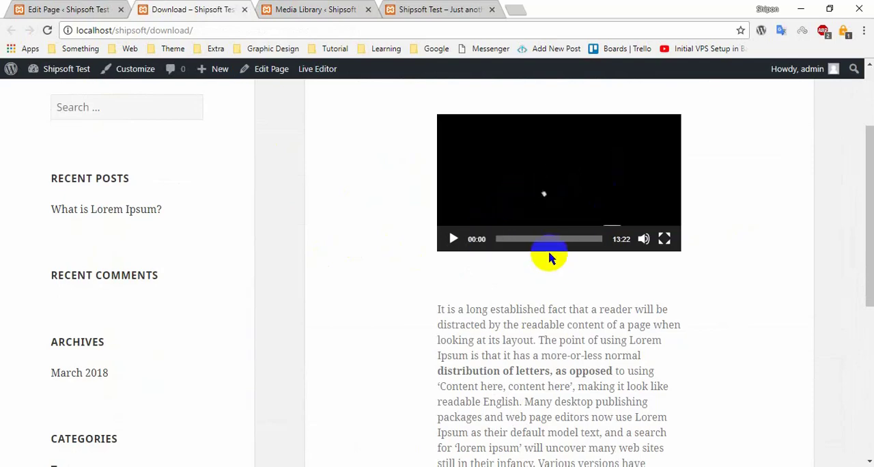
- Review the Download page's editor, covering its widget rows, publish settings, page attributes and featured image area
click(106, 10)
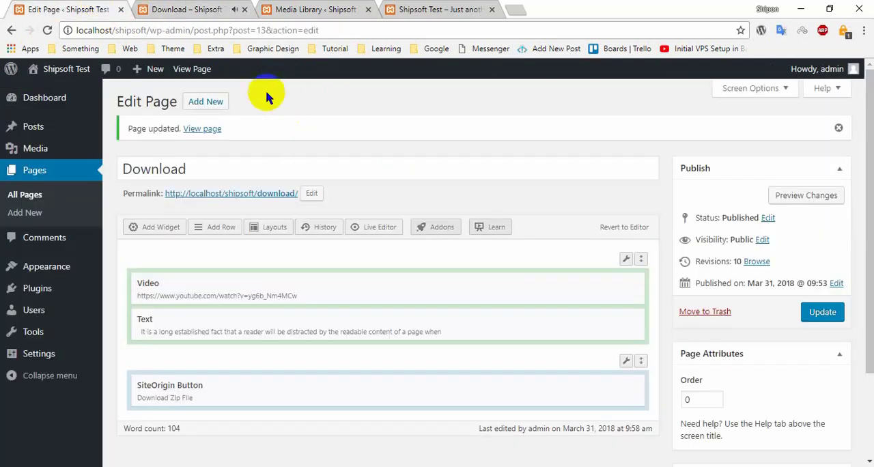
scroll(319, 332, down, 2)
scroll(15, 250, up, 2)
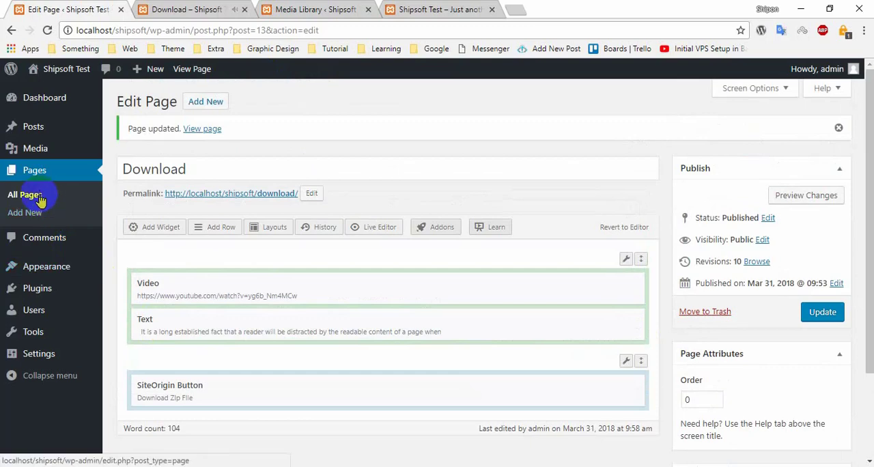
scroll(537, 182, down, 2)
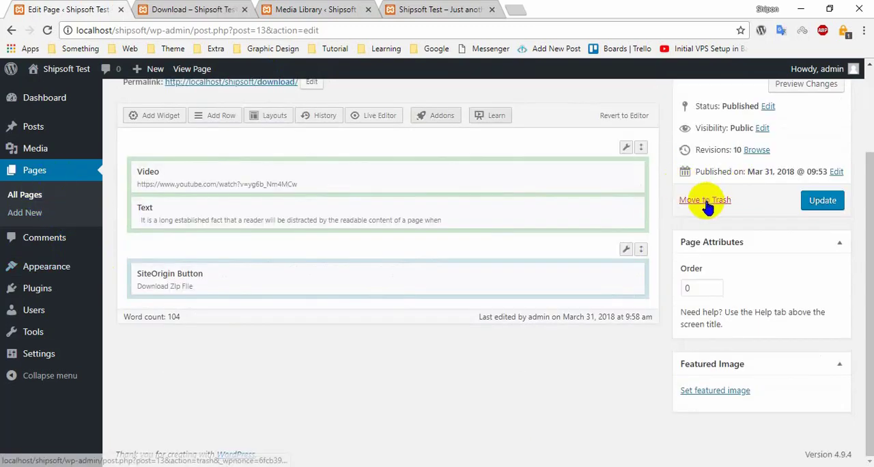
scroll(599, 409, up, 1)
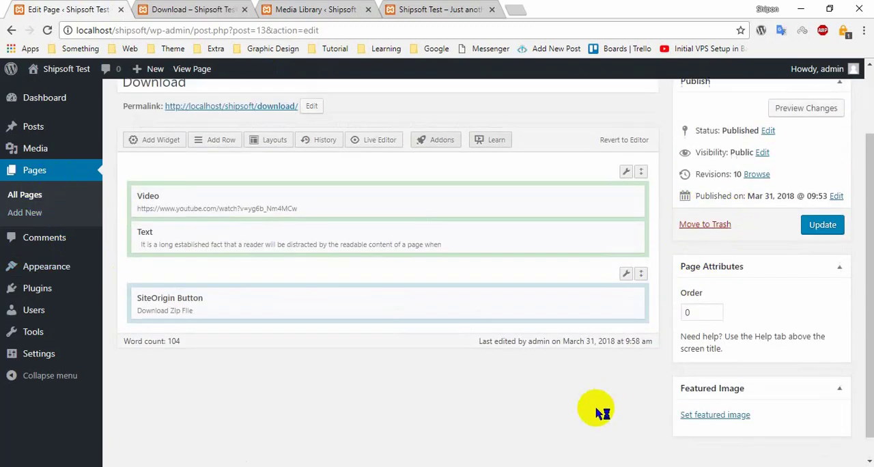
scroll(601, 411, down, 1)
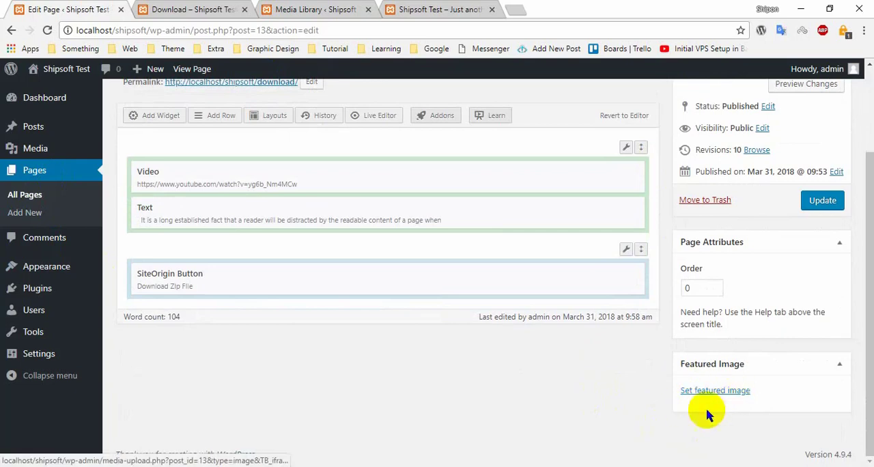
scroll(512, 403, up, 3)
- Copy the web address of the published Download page
click(205, 9)
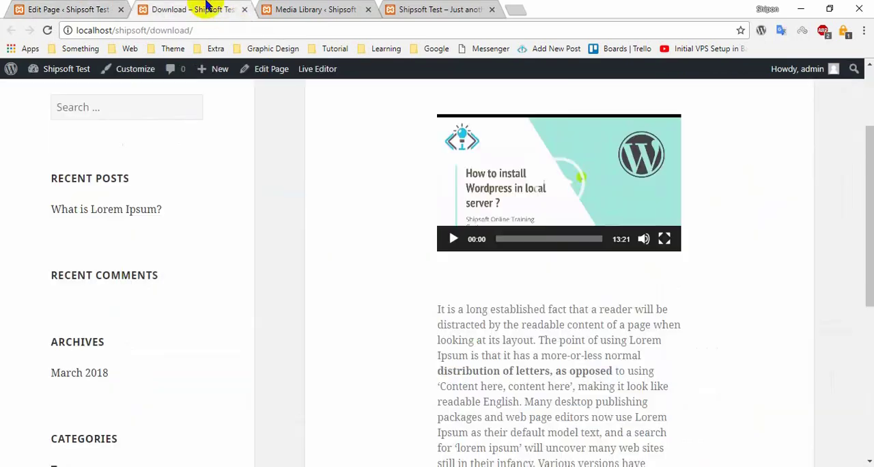
right_click(185, 31)
click(218, 80)
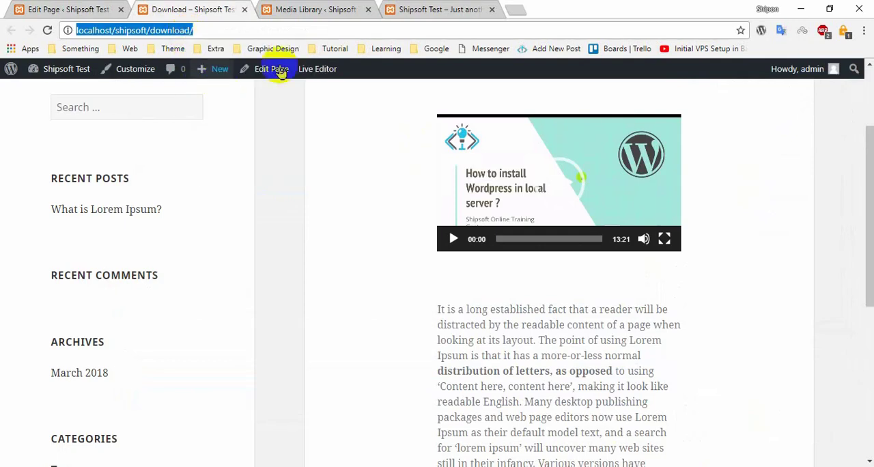
- Check the page editor's featured image and publish settings, and view the screen options for its boxes and column layout
click(55, 9)
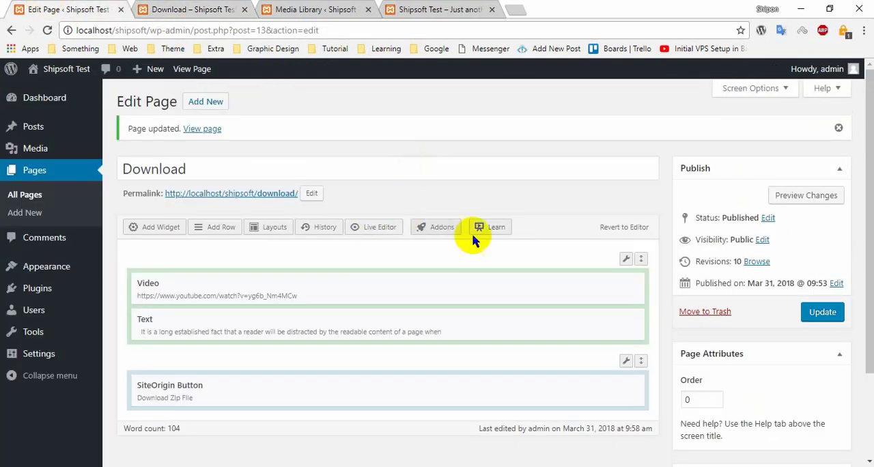
scroll(609, 254, down, 2)
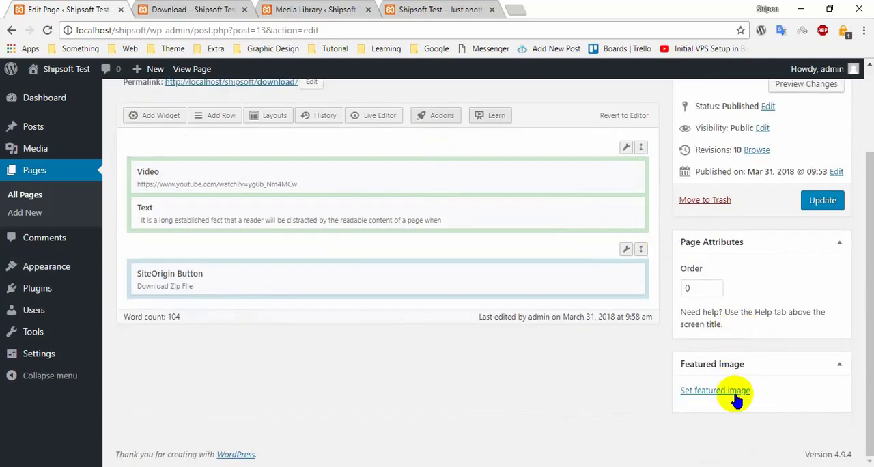
scroll(595, 240, up, 4)
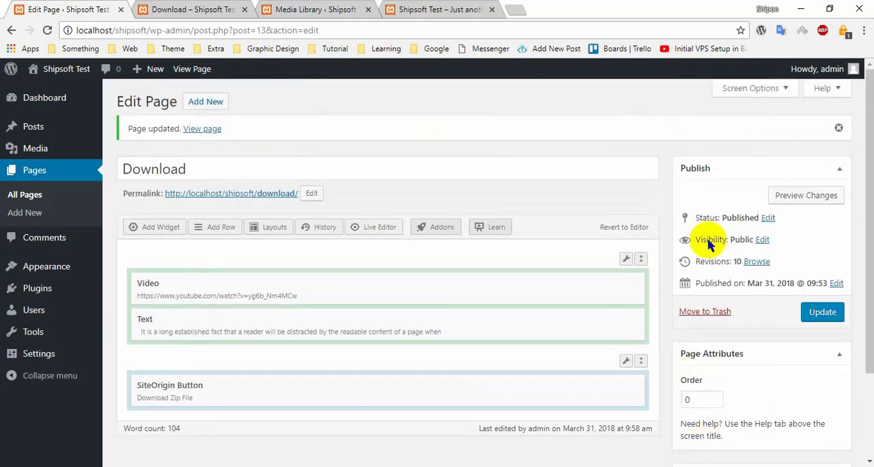
click(756, 88)
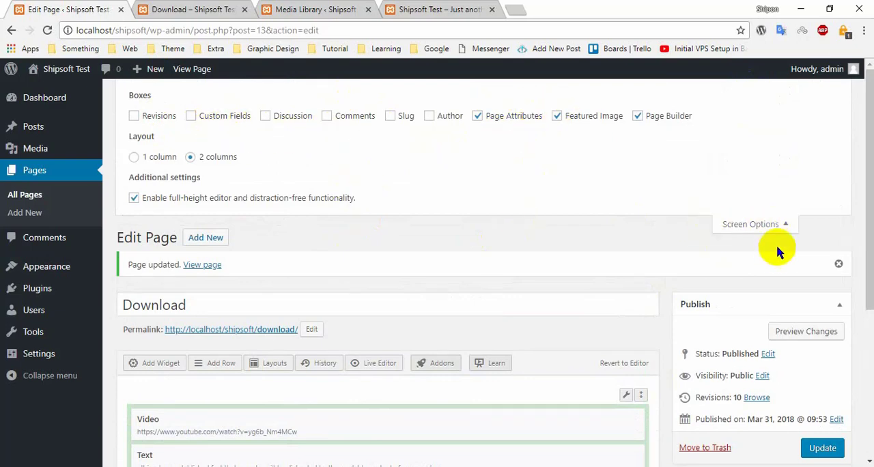
click(765, 225)
scroll(260, 254, down, 2)
scroll(259, 254, up, 2)
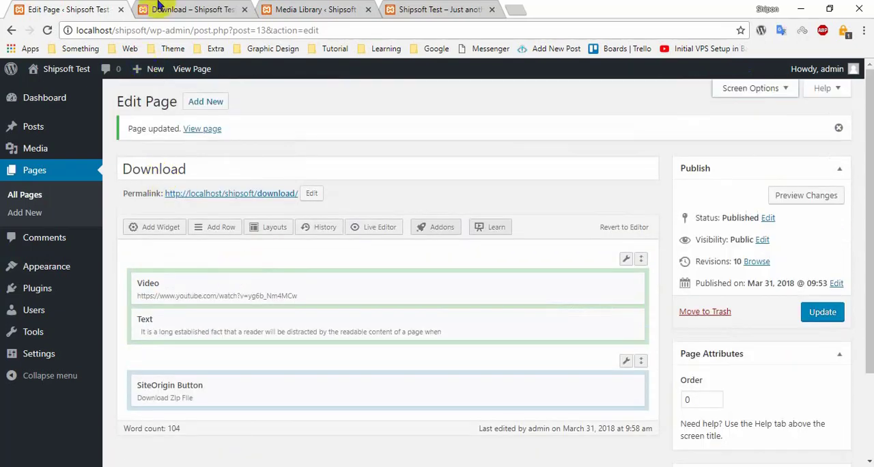
- Show the beginning of the published Download page and minimize the browser to the desktop
click(195, 9)
scroll(328, 235, up, 3)
click(82, 10)
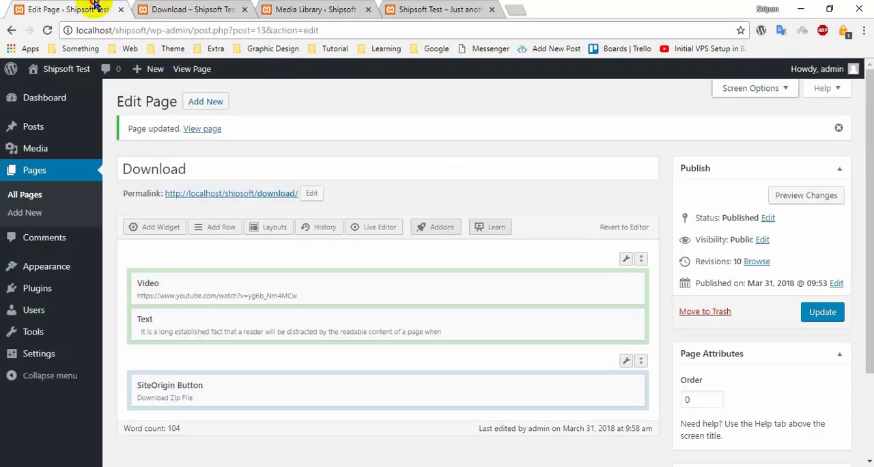
click(194, 10)
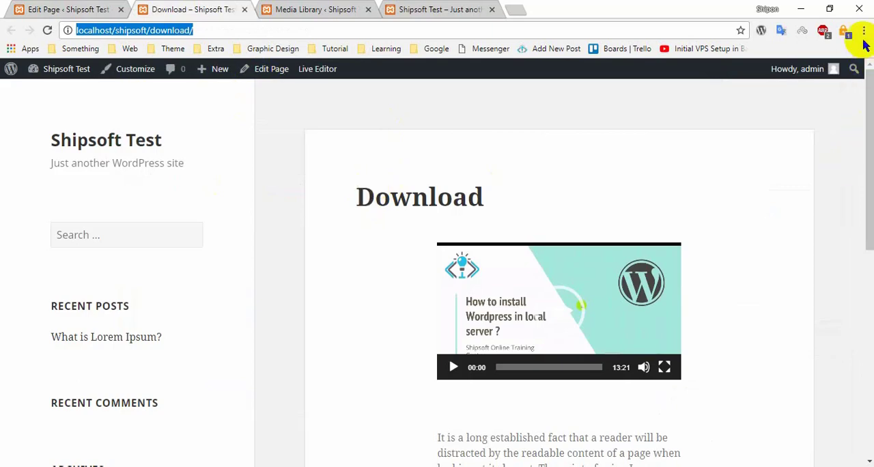
click(804, 8)
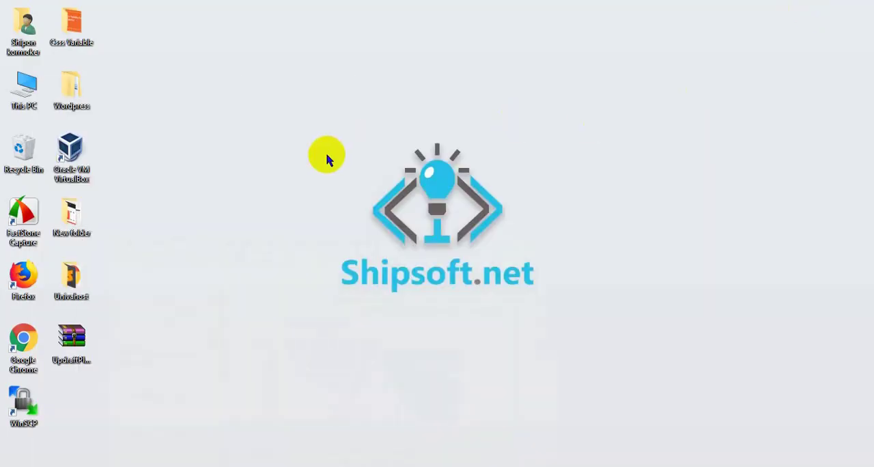